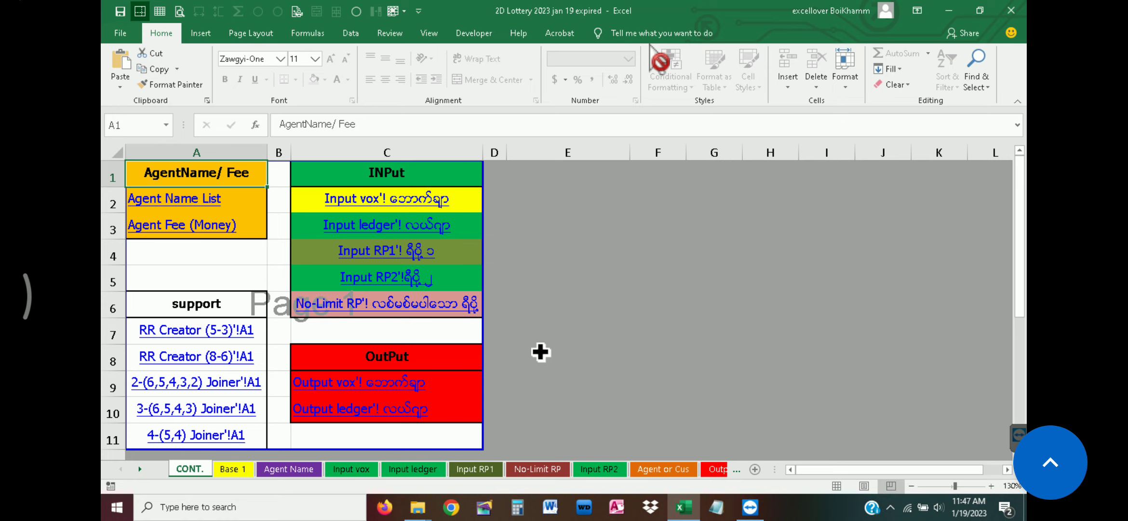
# Inspect the expired state of the Input vox voucher and the report sheets, ending on the Base 1 sheet
pyautogui.click(389, 206)
pyautogui.click(377, 203)
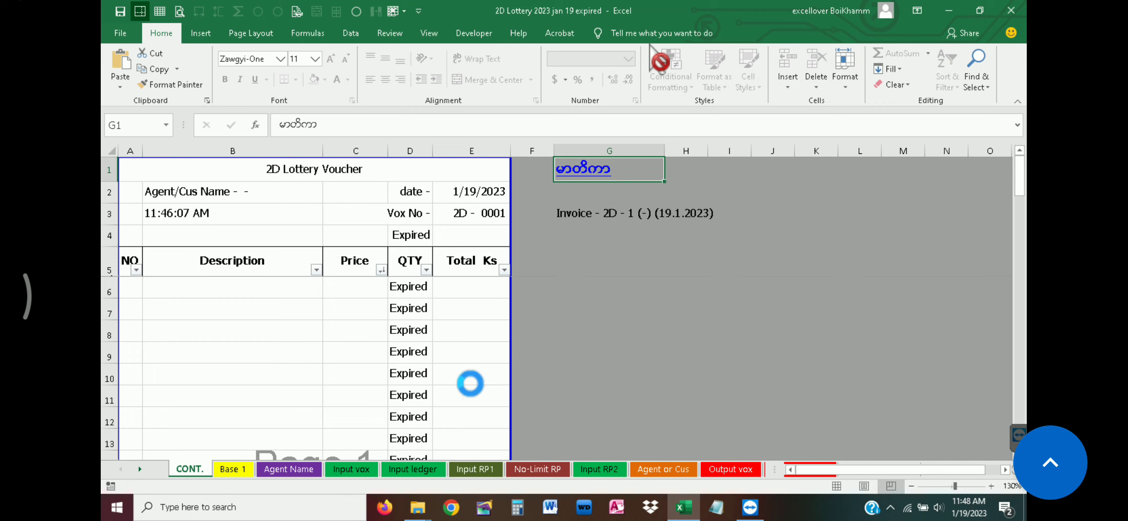
pyautogui.click(410, 286)
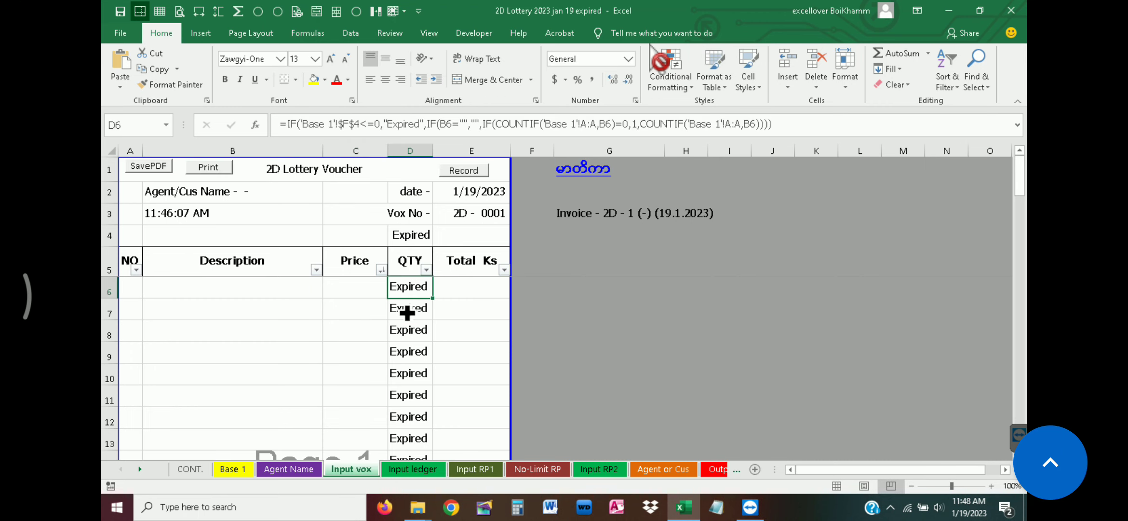
pyautogui.click(299, 294)
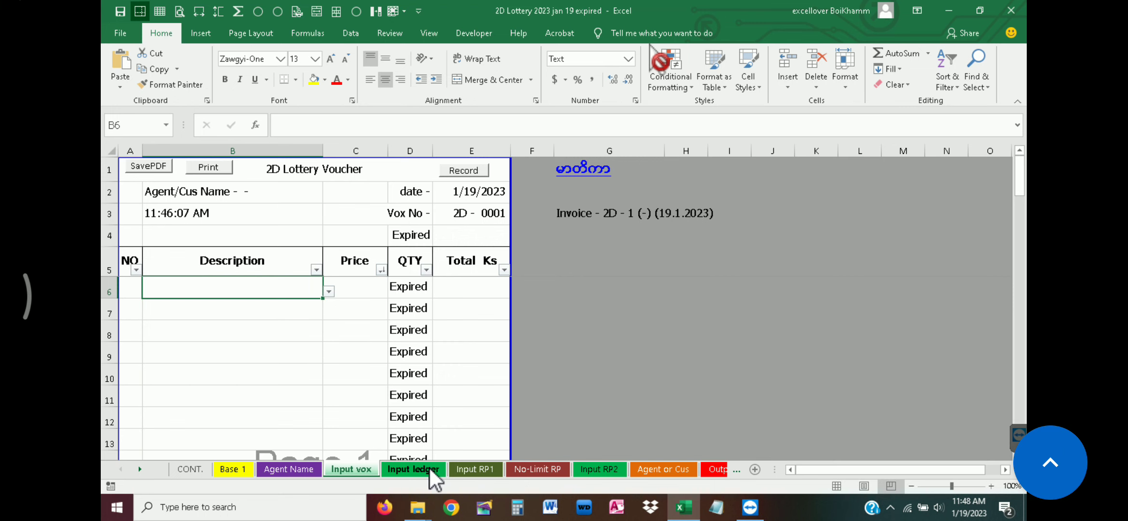
pyautogui.click(430, 467)
pyautogui.click(470, 466)
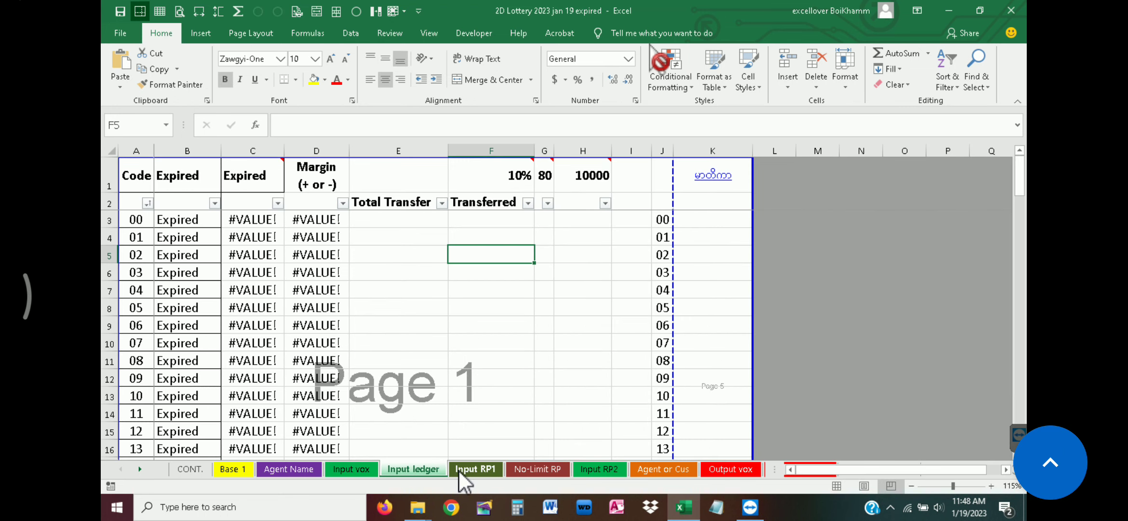
pyautogui.click(355, 468)
pyautogui.click(306, 468)
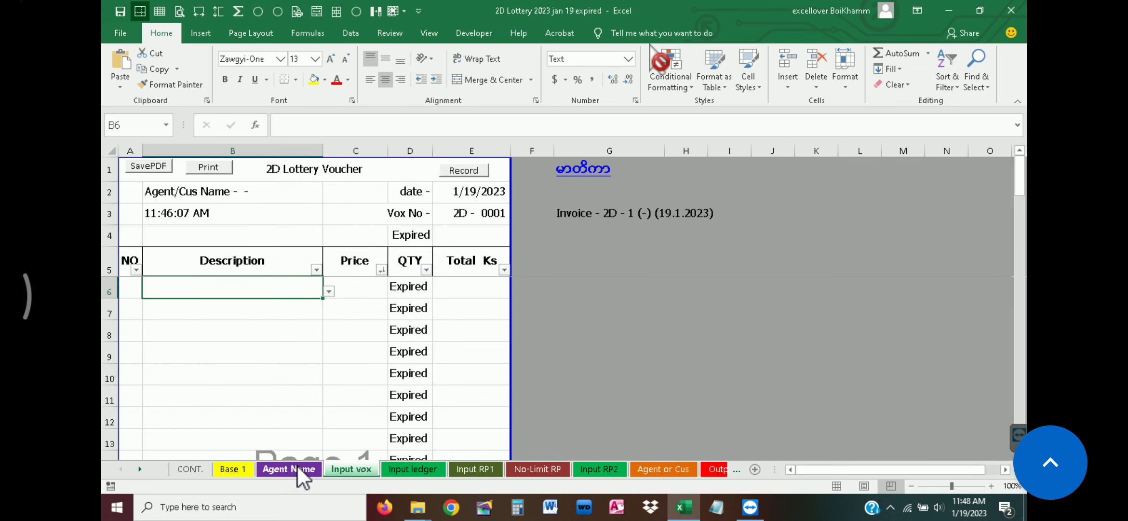
pyautogui.click(232, 468)
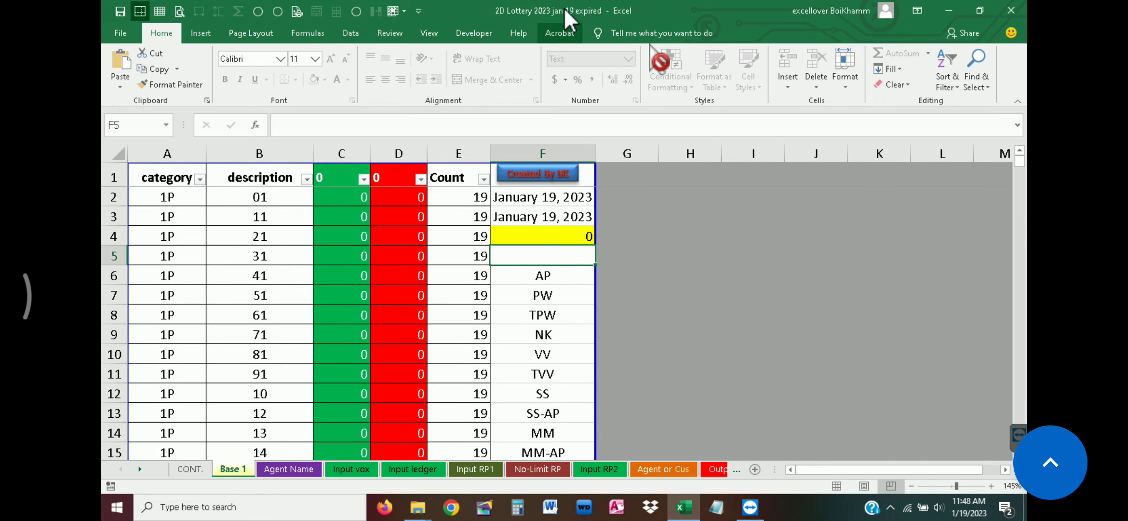
# Return to the CONT. sheet, reopen Base 1 and inspect the two date cells F2 and F3
pyautogui.click(196, 474)
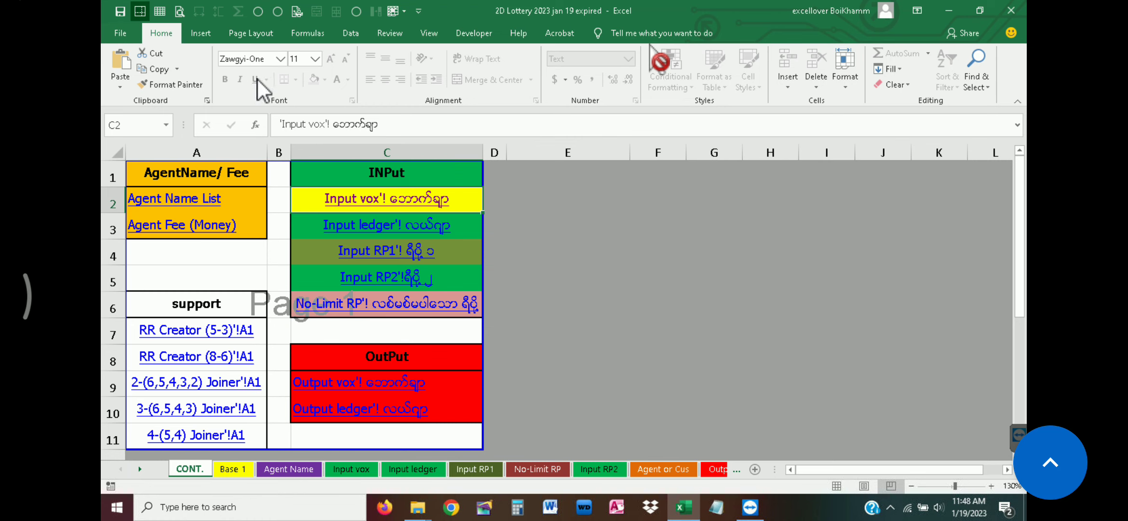
pyautogui.click(244, 470)
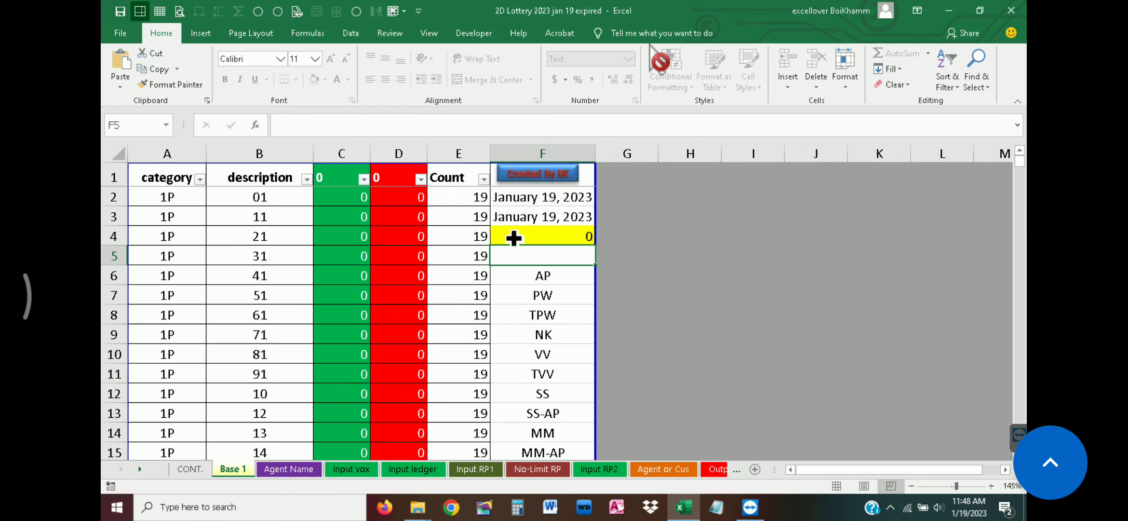
pyautogui.click(553, 198)
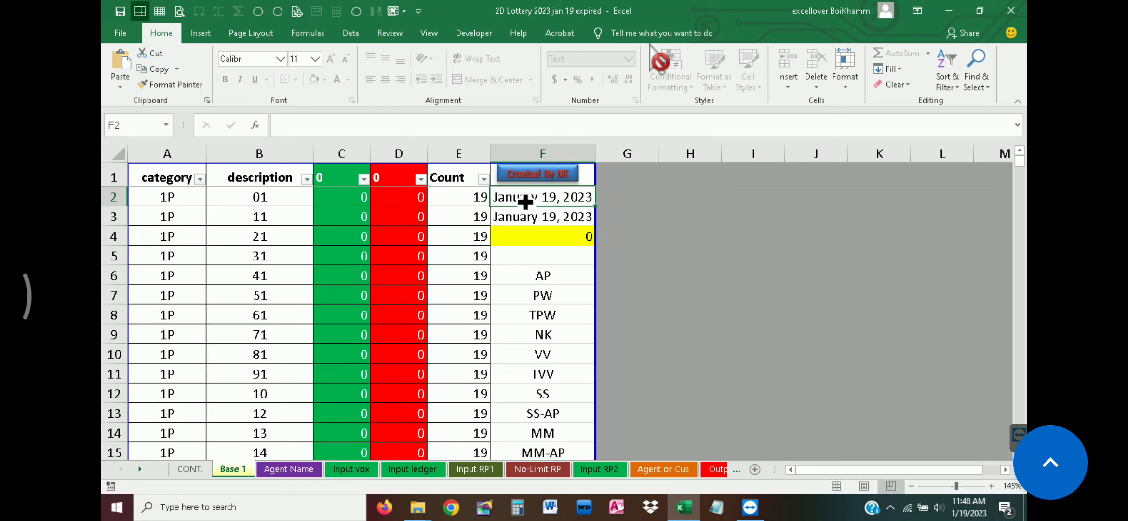
pyautogui.click(551, 218)
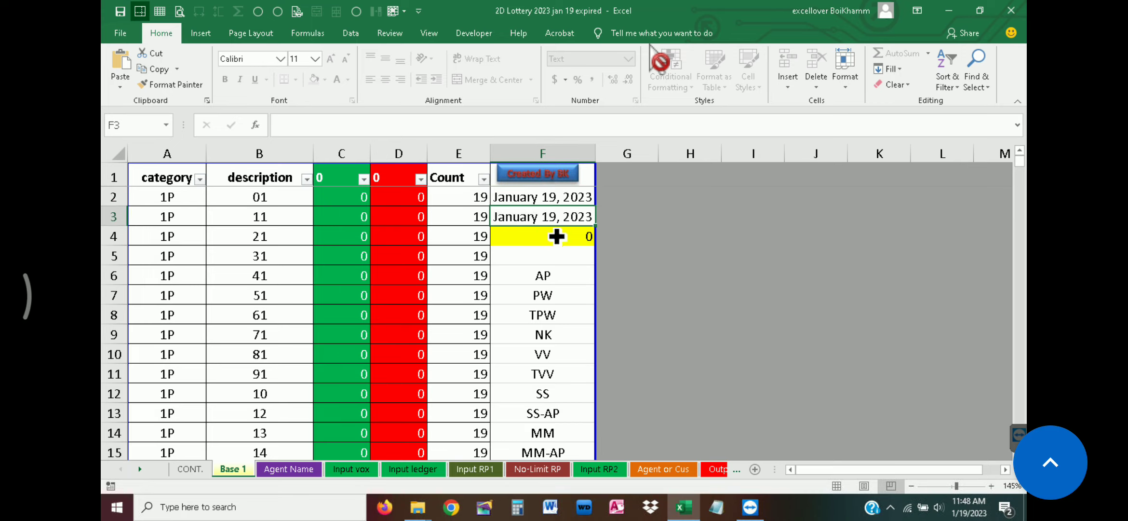
pyautogui.click(549, 196)
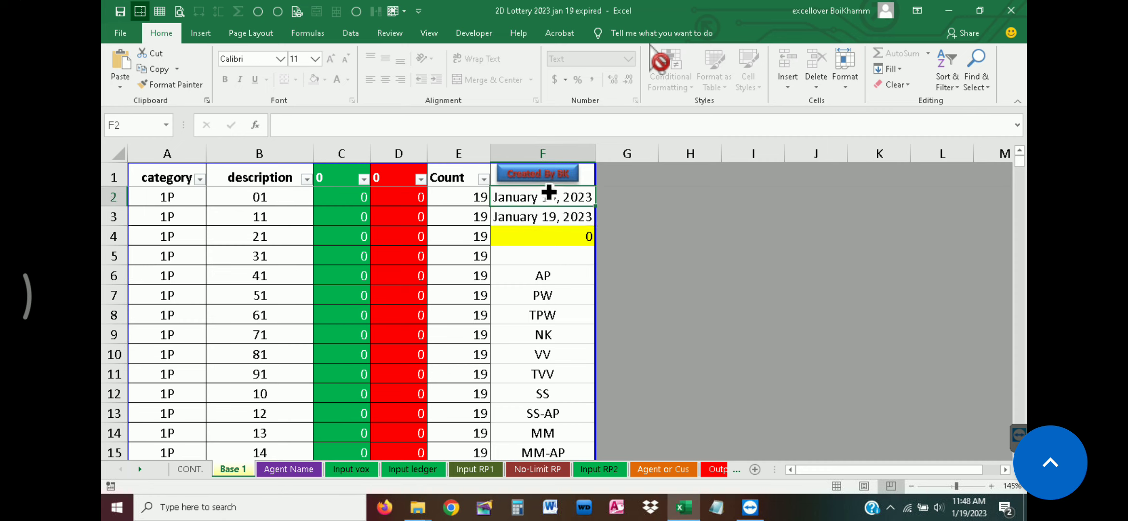
# Unprotect the Base 1 sheet by entering the sheet password
pyautogui.click(477, 32)
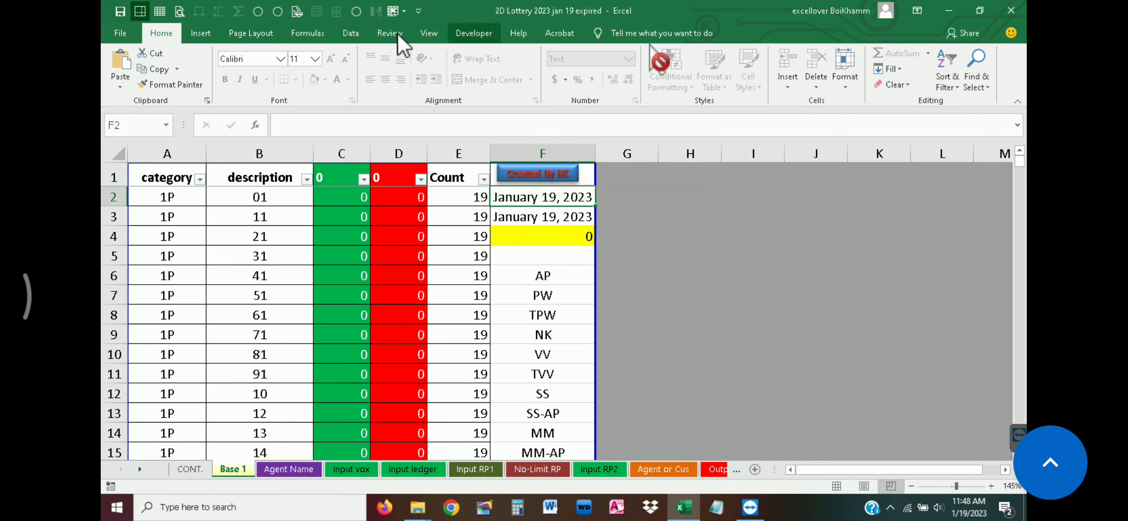
pyautogui.click(398, 33)
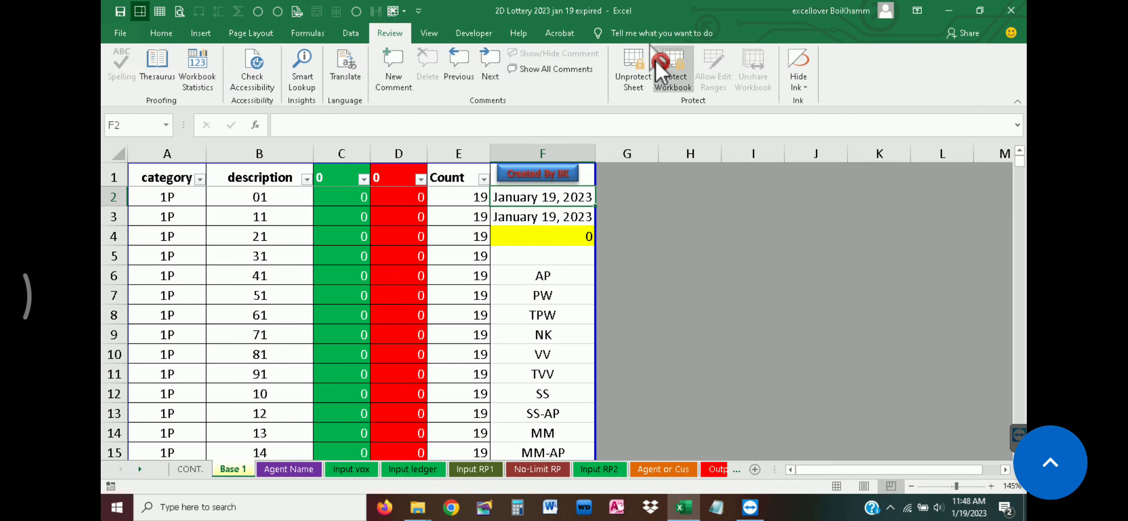
pyautogui.click(634, 62)
pyautogui.write('***')
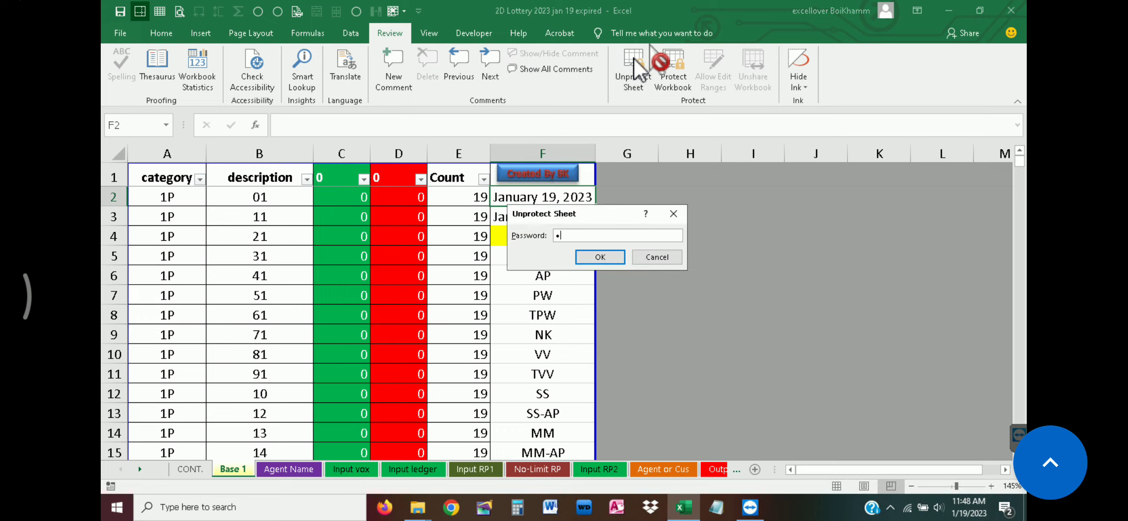
pyautogui.press('Return')
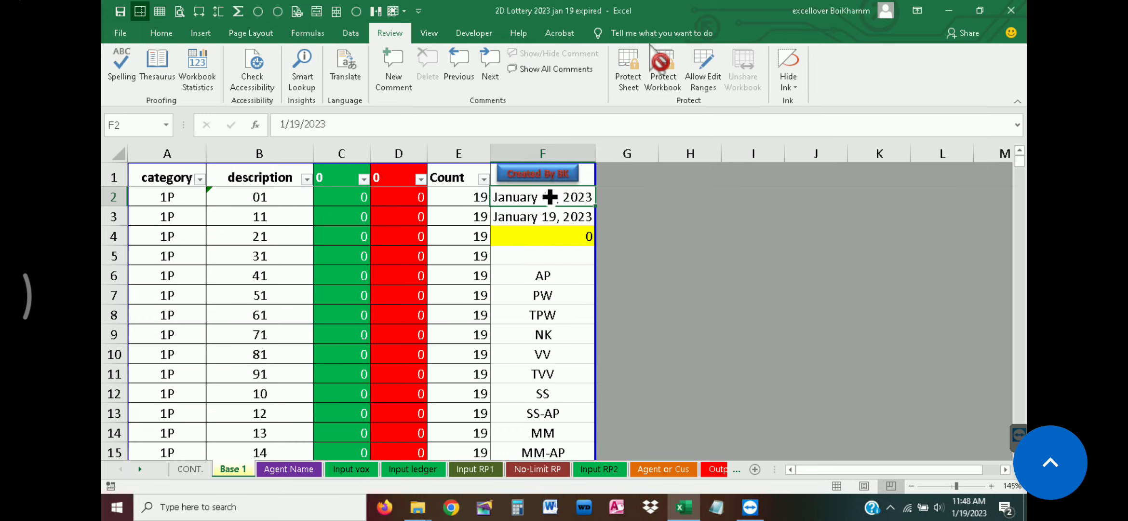
# Set the expiry date in cell F2 of Base 1 to 1/20/2023
pyautogui.click(549, 218)
pyautogui.click(553, 196)
pyautogui.doubleClick(555, 197)
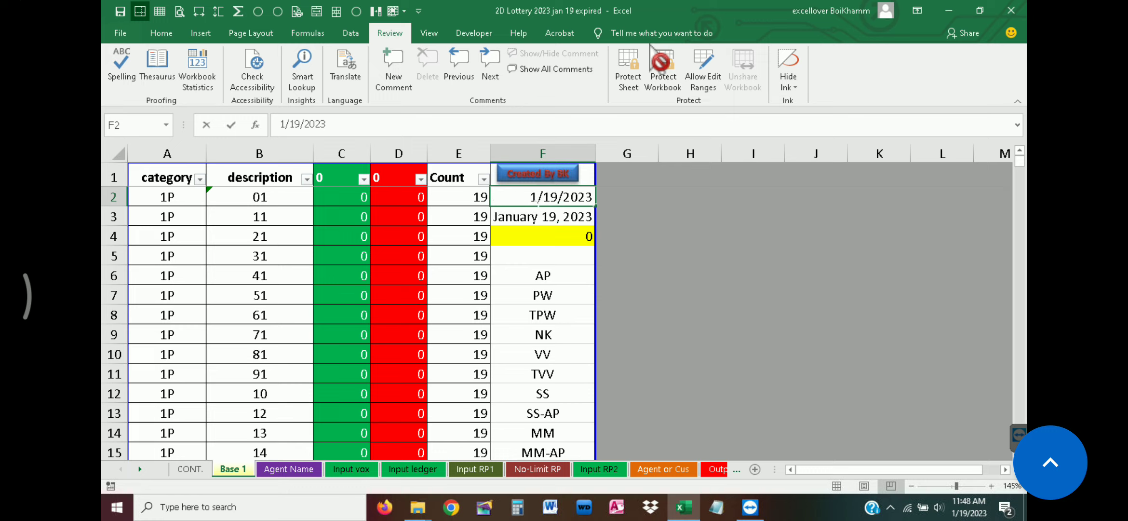
pyautogui.press('Return')
pyautogui.doubleClick(557, 197)
pyautogui.doubleClick(550, 197)
pyautogui.write('20')
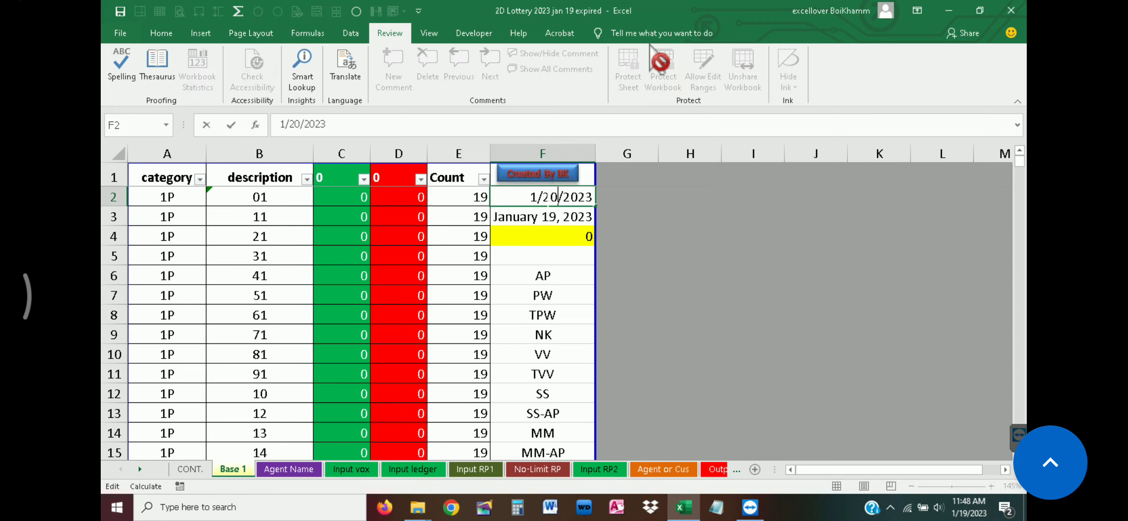
pyautogui.press('Return')
pyautogui.click(571, 255)
# Check how the Input vox, Input ledger, Input RP1 and No-Limit RP sheets respond to the extended expiry date
pyautogui.click(357, 470)
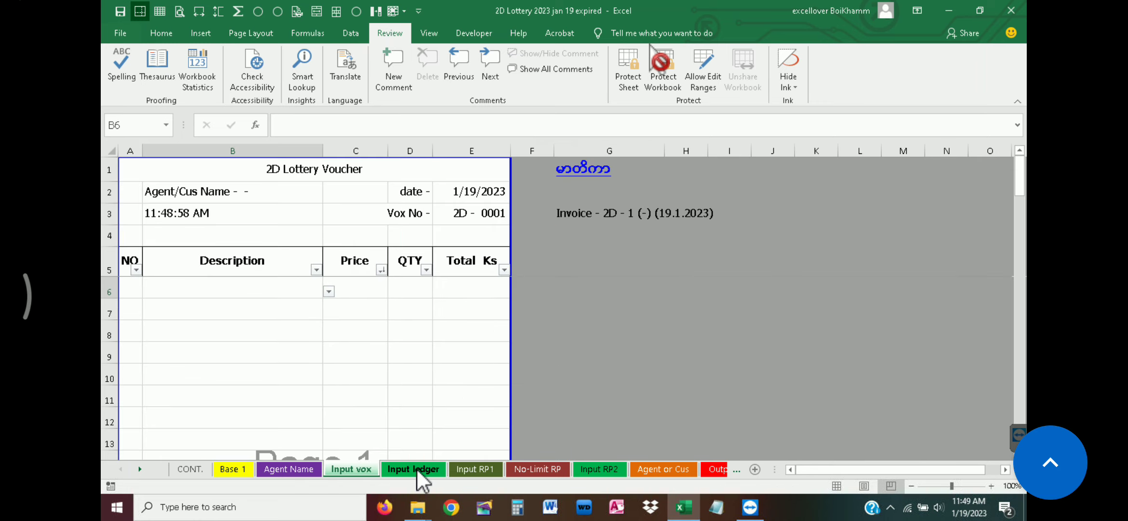
pyautogui.click(417, 468)
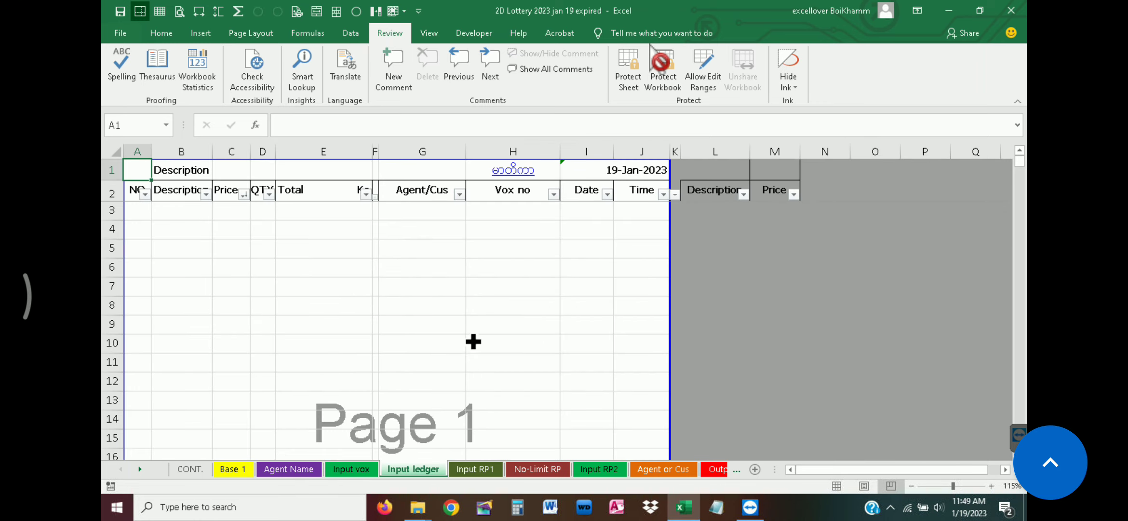
pyautogui.click(470, 467)
pyautogui.click(521, 468)
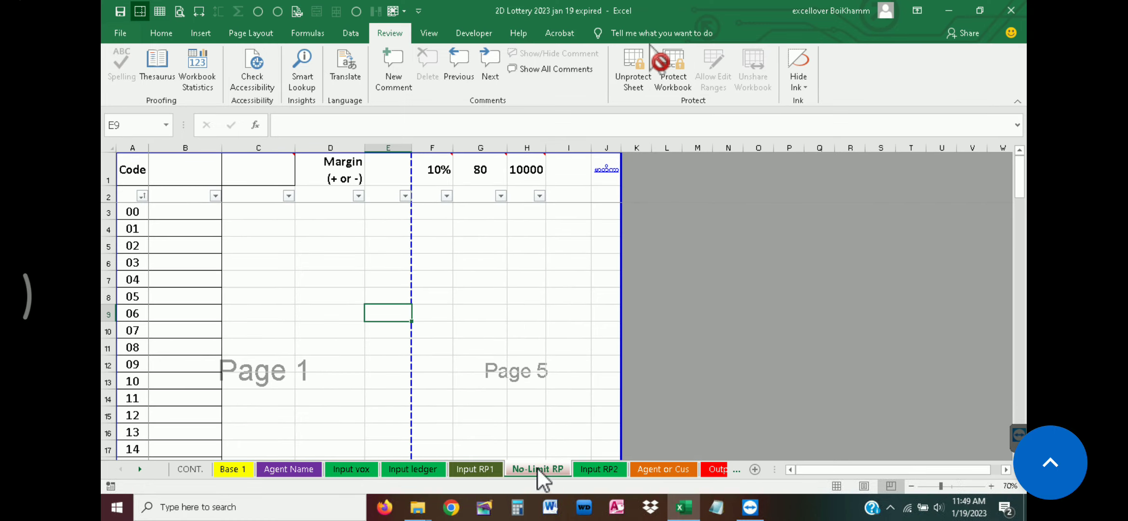
pyautogui.click(475, 469)
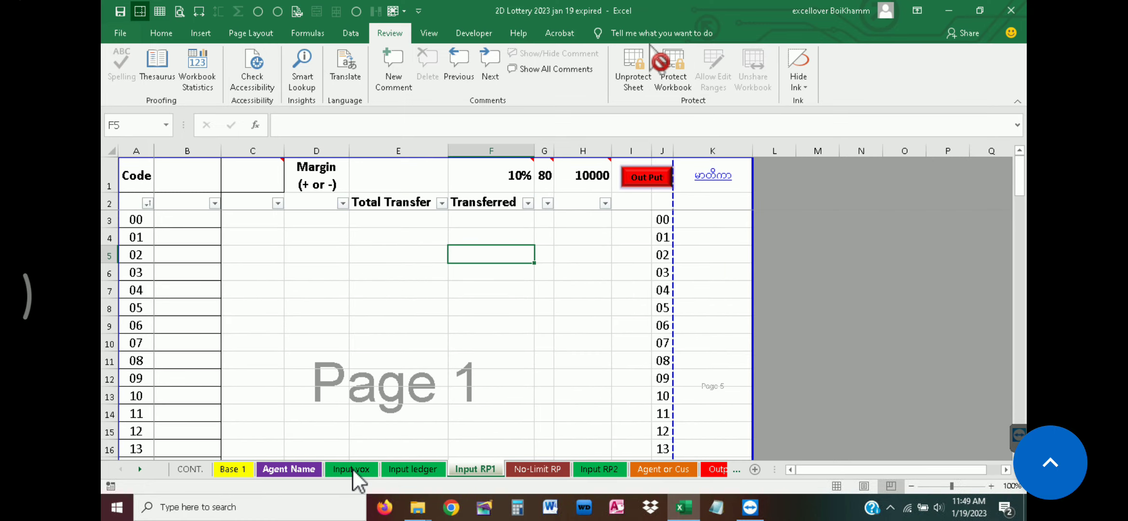
pyautogui.click(345, 468)
# Set the expiry date in cell F2 of Base 1 to 1/19/2023
pyautogui.click(232, 469)
pyautogui.doubleClick(551, 196)
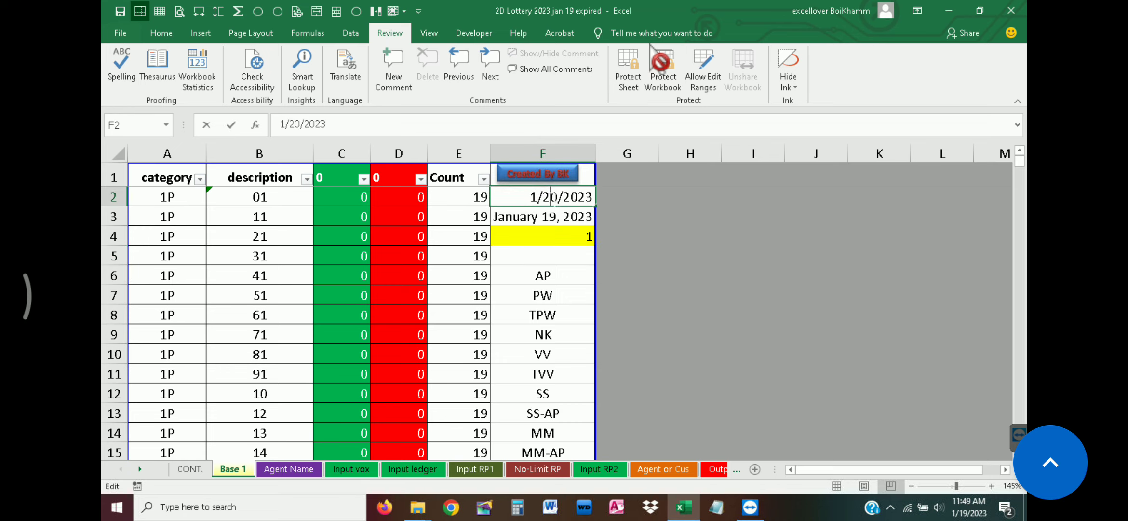
pyautogui.moveTo(558, 197); pyautogui.dragTo(547, 197)
pyautogui.write('19')
pyautogui.click(542, 275)
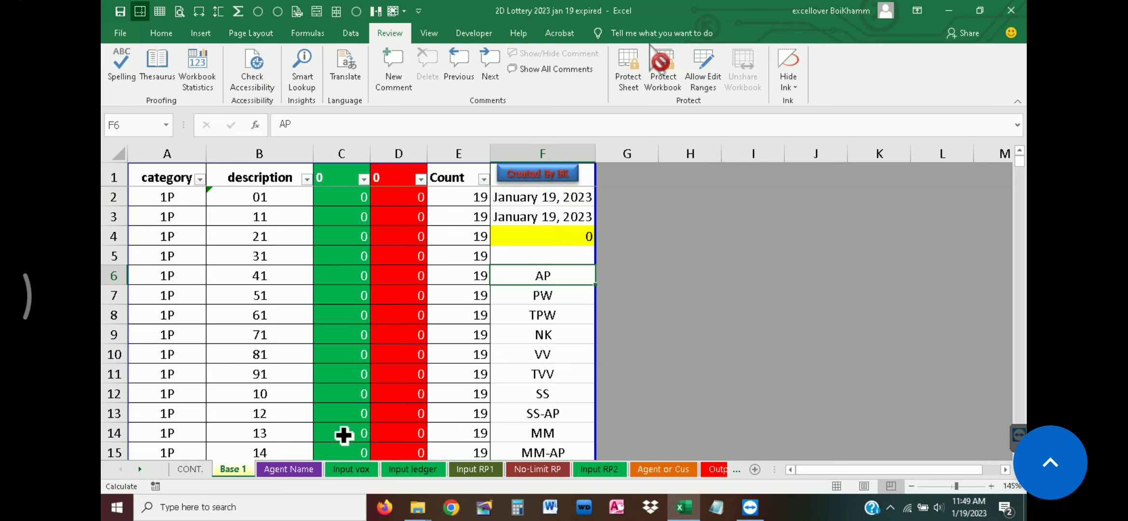
# Check the expiry marking across the Agent Name, Input vox, Input ledger, Input RP1, No-Limit RP, Input RP2 and Agent or Cus sheets
pyautogui.click(309, 469)
pyautogui.click(354, 468)
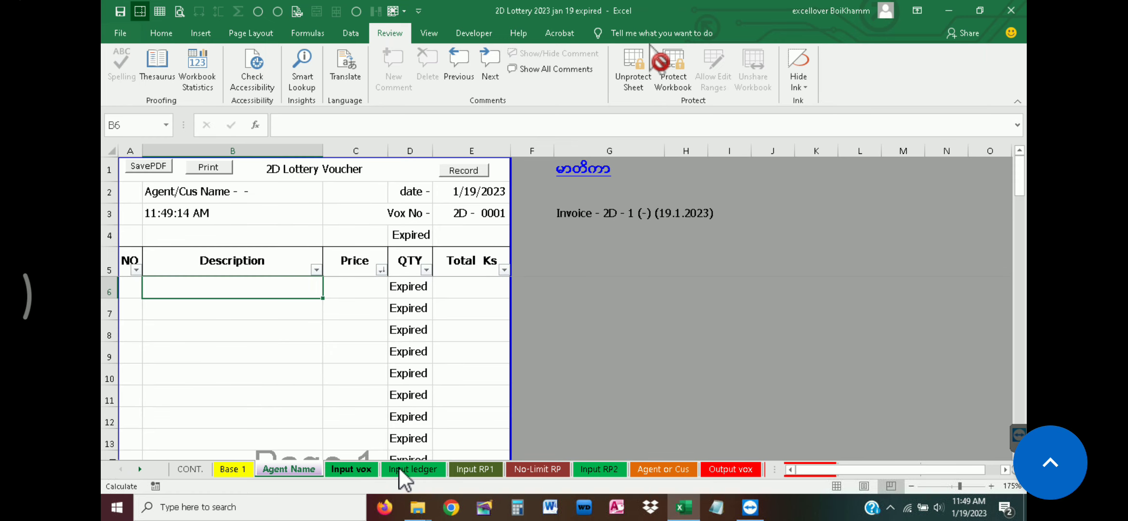
pyautogui.click(420, 469)
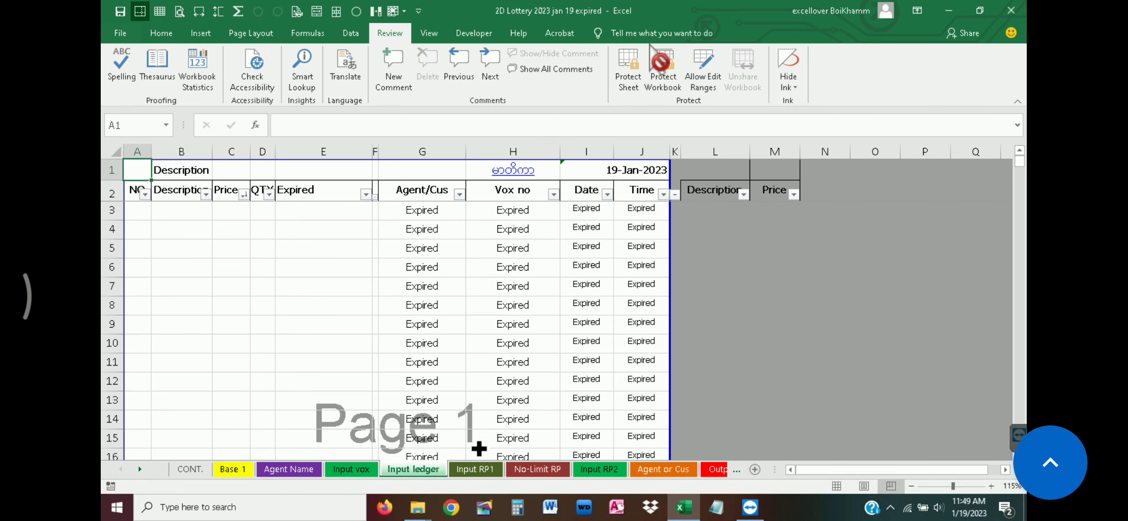
pyautogui.click(485, 472)
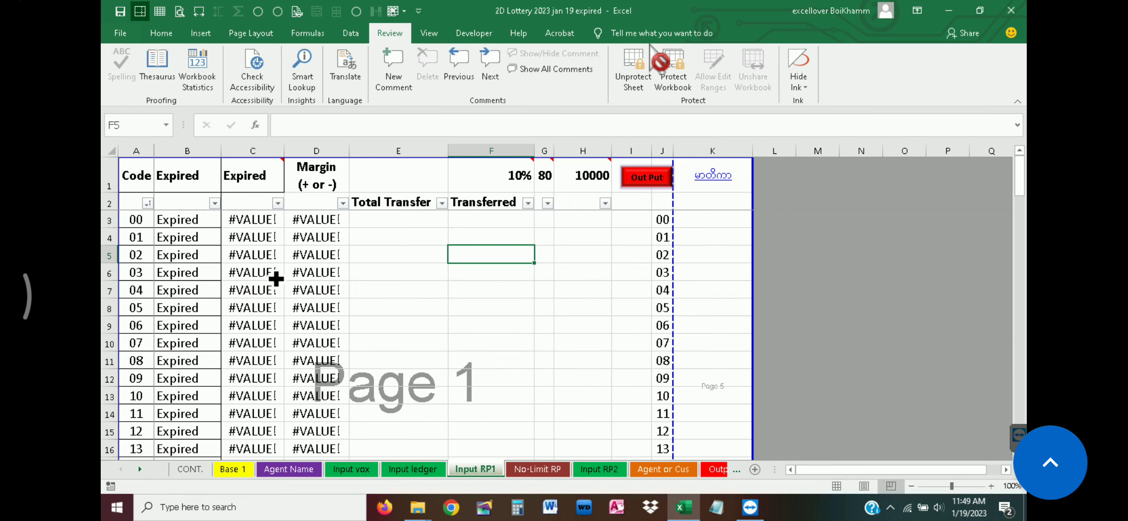
pyautogui.click(522, 469)
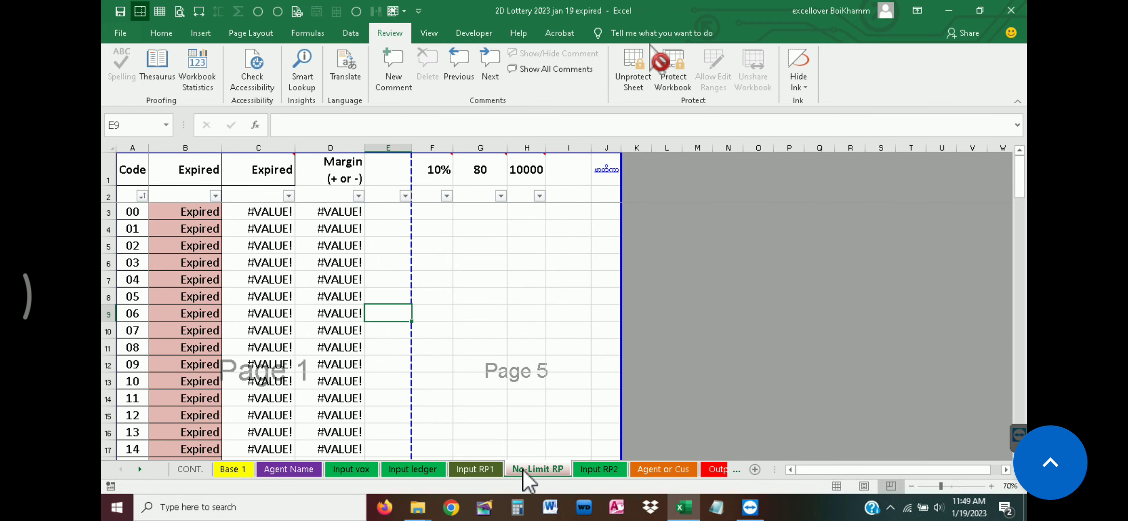
pyautogui.click(606, 470)
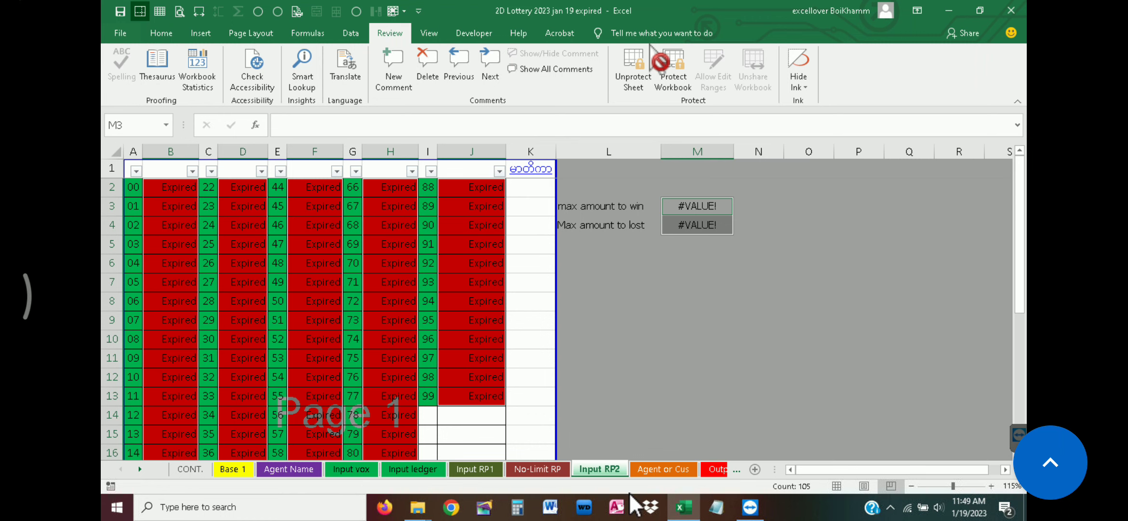
pyautogui.click(667, 466)
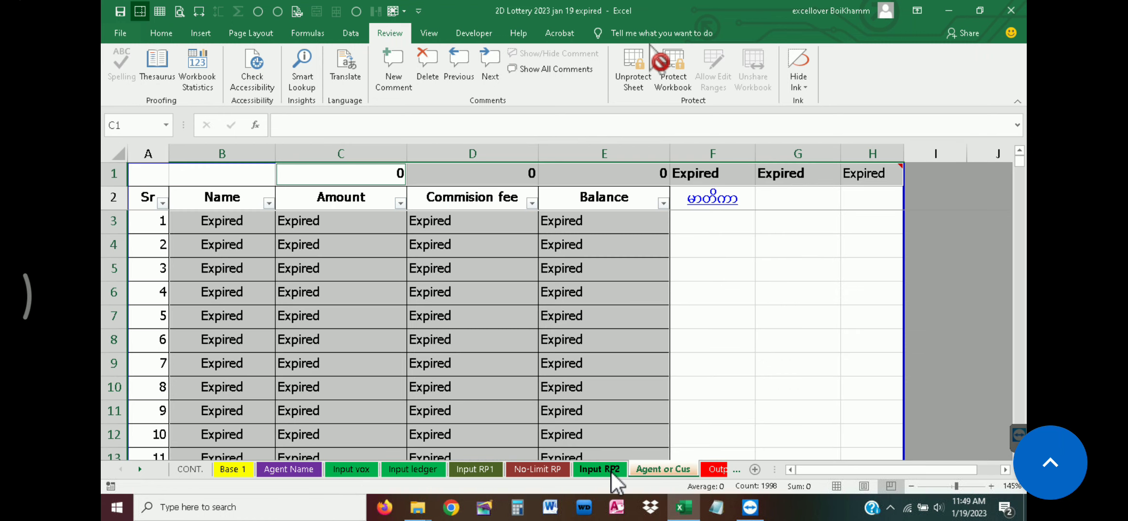
pyautogui.click(611, 471)
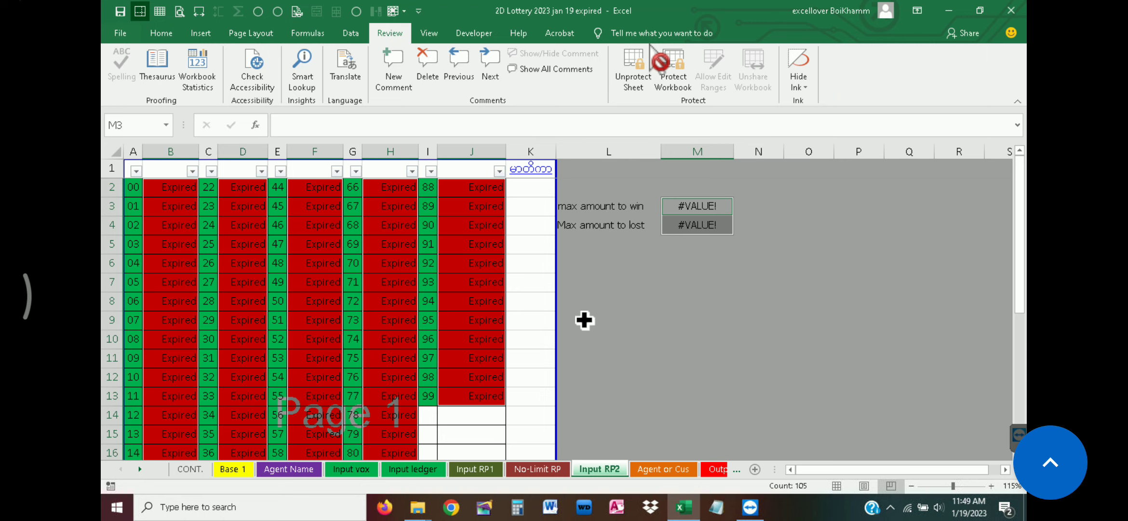
# Close the workbook from the CONT. sheet and reopen "2D Lottery 2023 jan 19 expired" from the 2D 2023 version folder in File Explorer
pyautogui.click(193, 469)
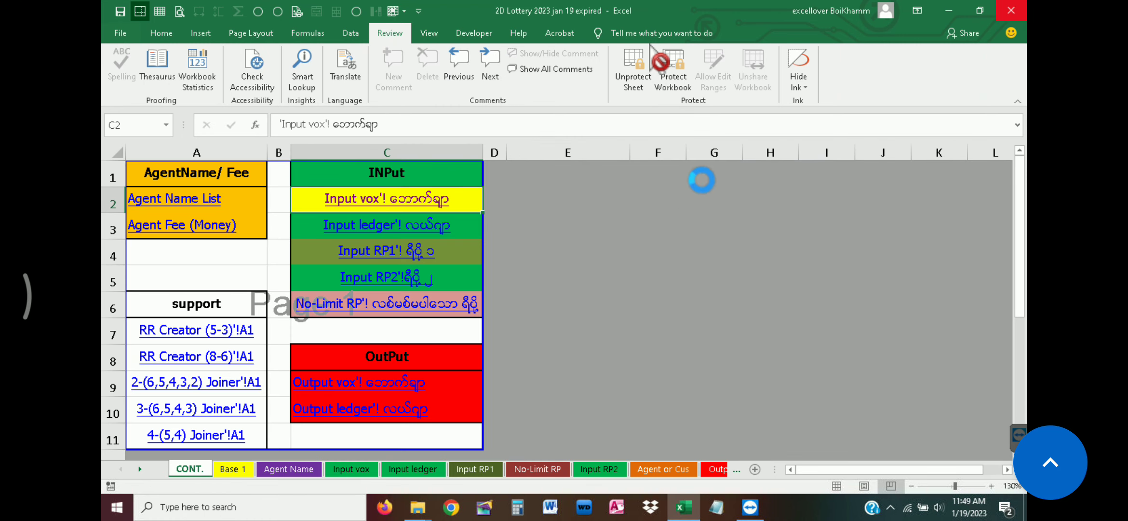
pyautogui.click(507, 271)
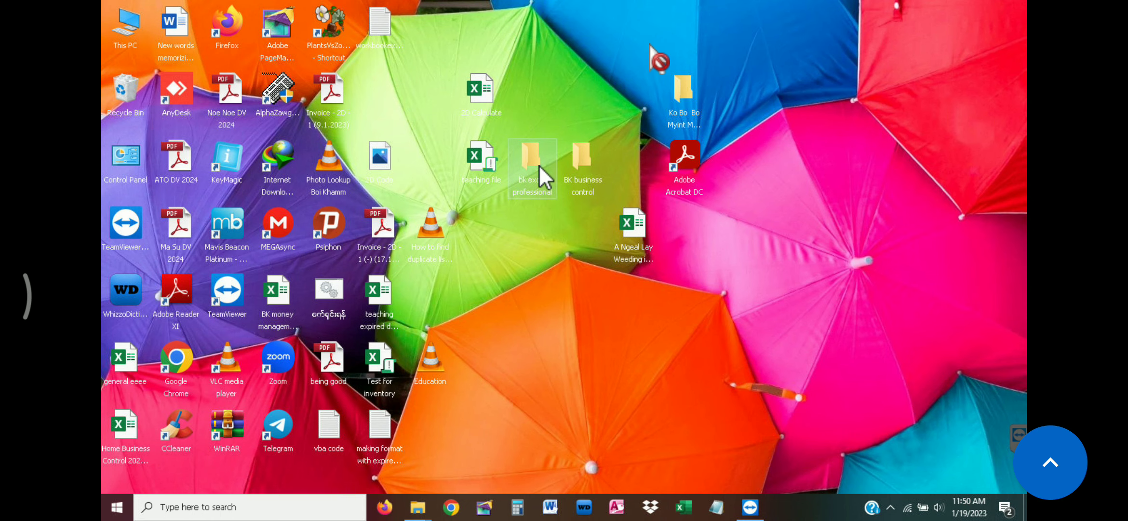
pyautogui.doubleClick(540, 165)
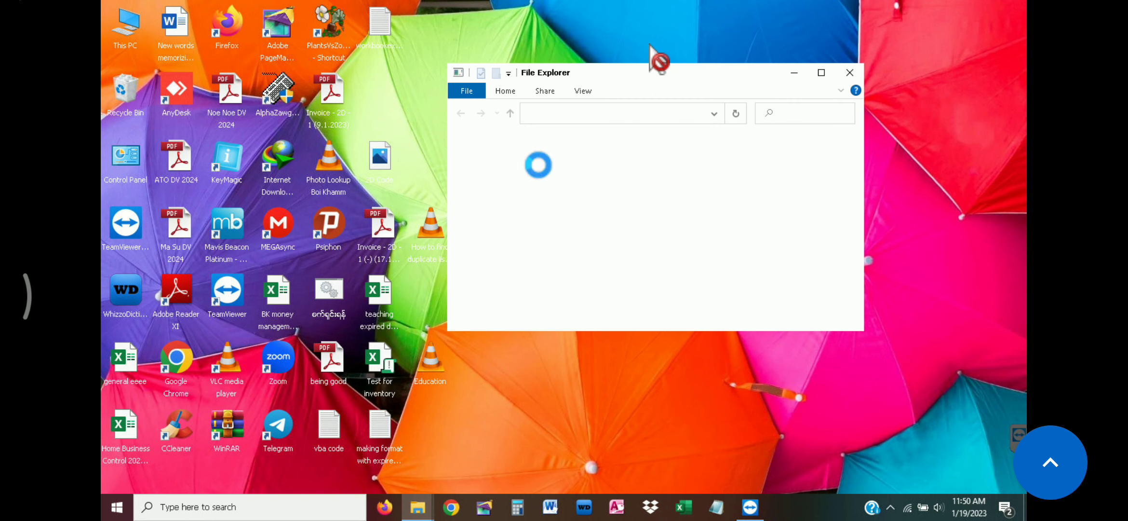
pyautogui.doubleClick(646, 159)
pyautogui.click(653, 160)
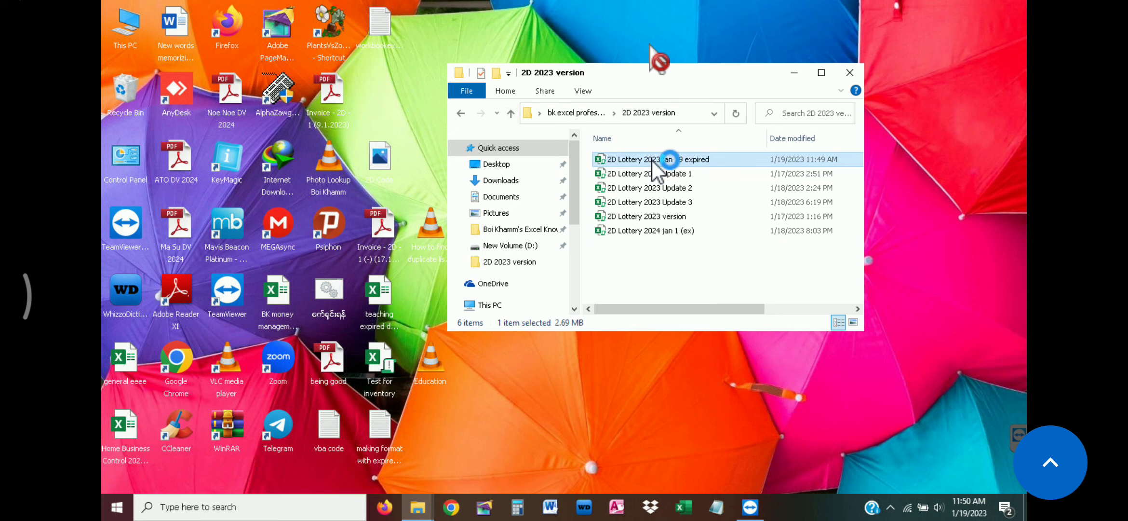
pyautogui.doubleClick(653, 161)
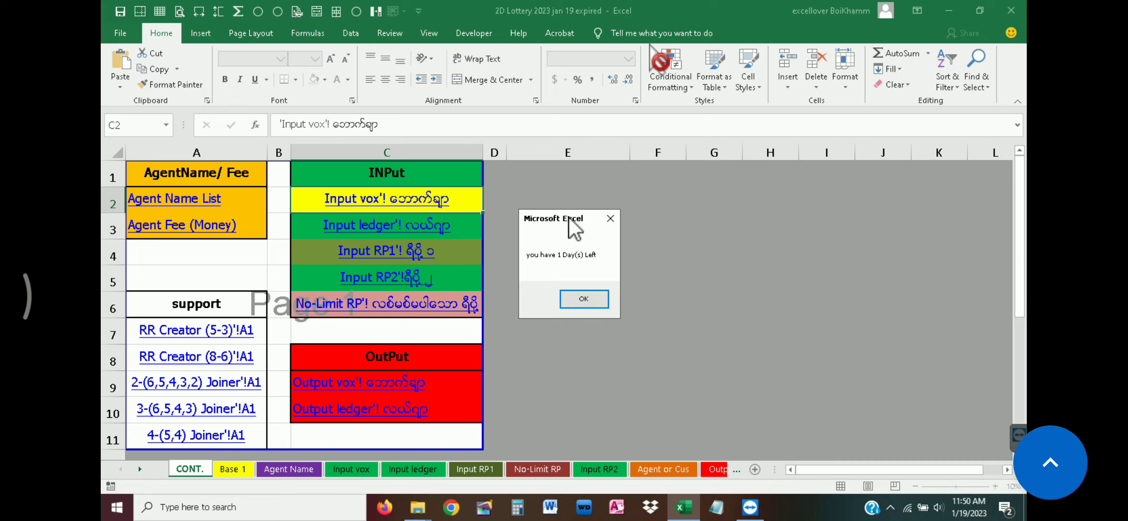
# Dismiss the days-left message and open the ThisWorkbook code of the workbook's VBA project
pyautogui.moveTo(570, 218); pyautogui.dragTo(507, 201)
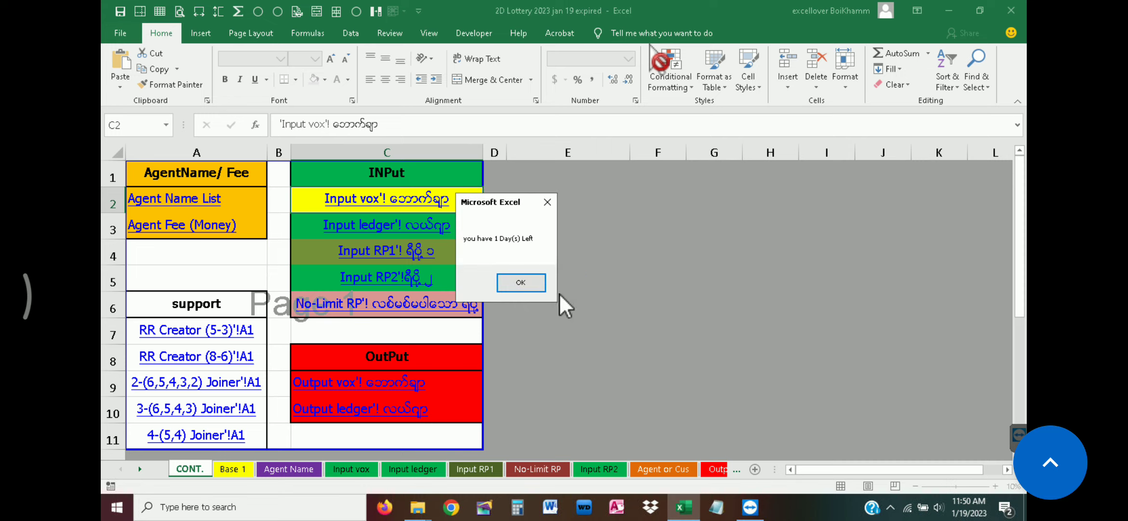
pyautogui.click(522, 283)
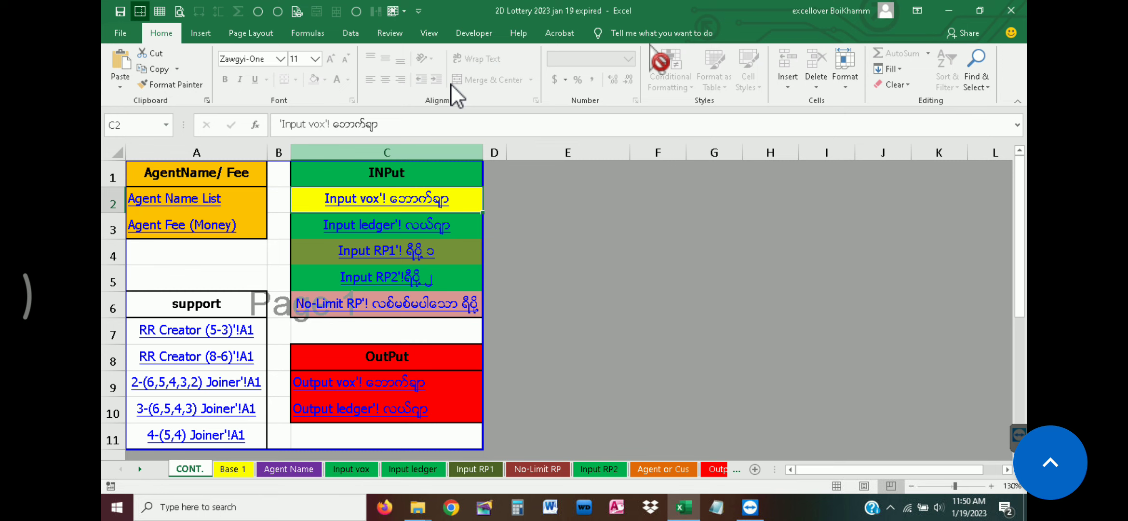
pyautogui.click(474, 31)
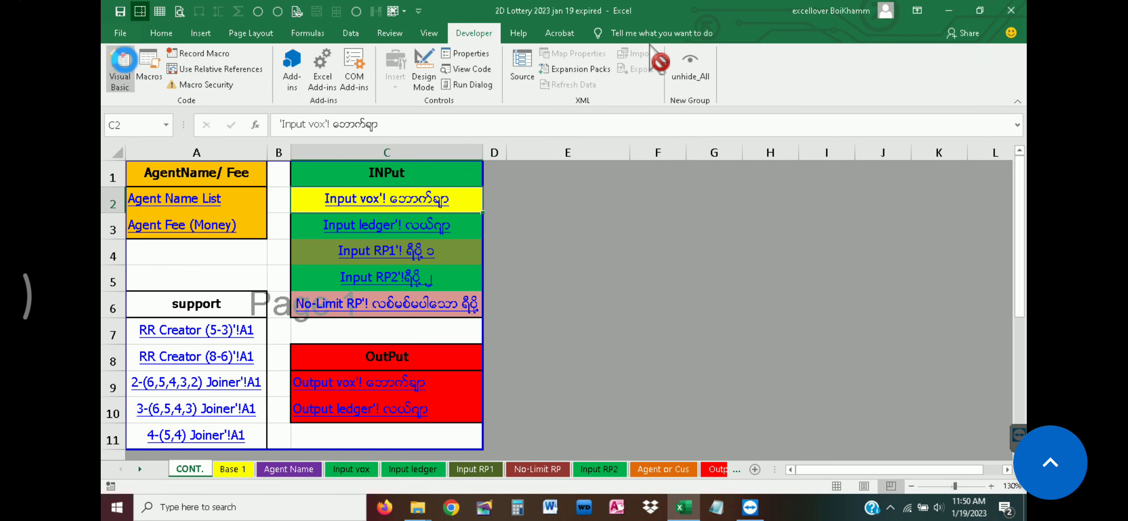
pyautogui.click(110, 73)
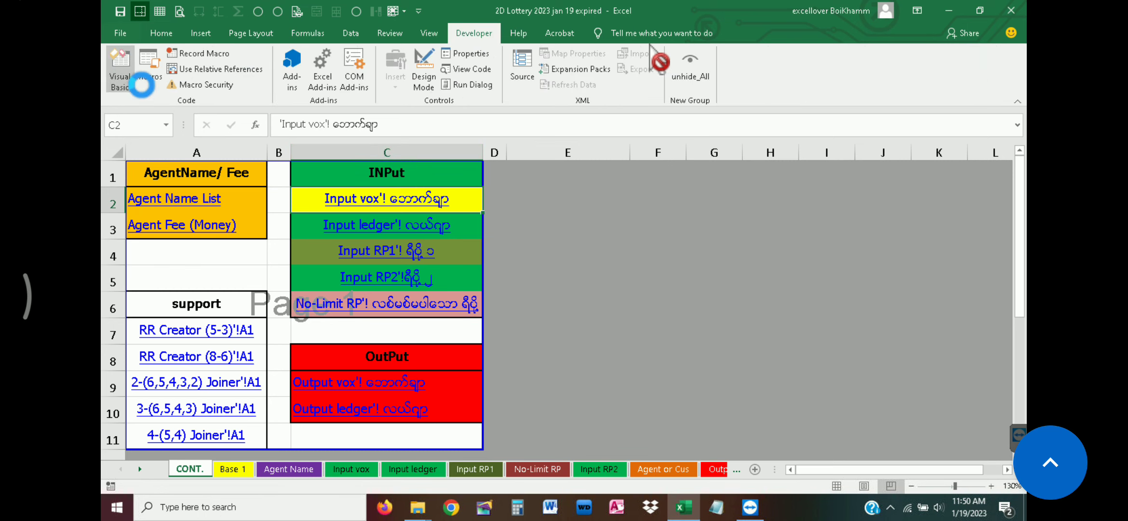
pyautogui.doubleClick(487, 172)
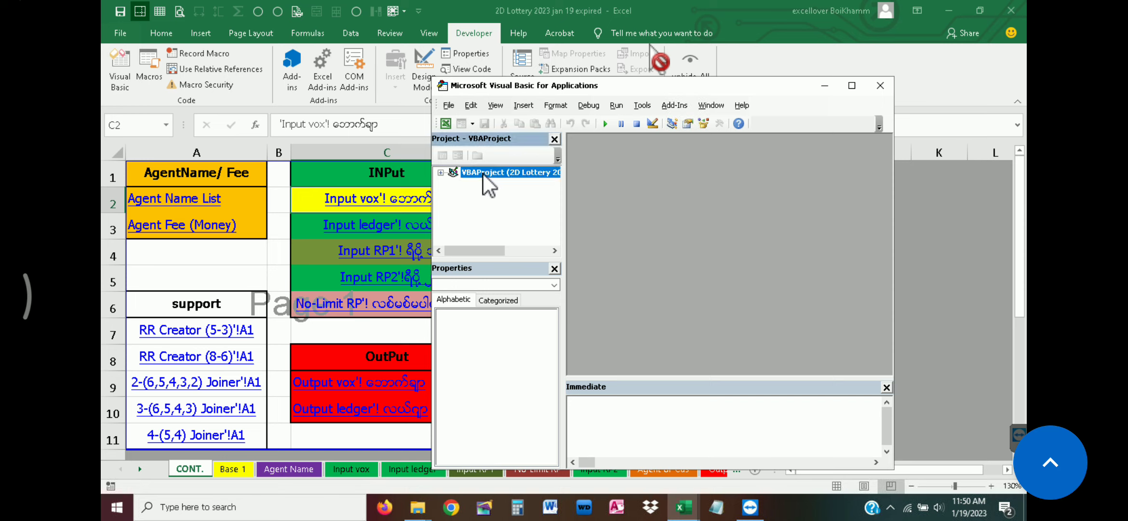
pyautogui.press('Return')
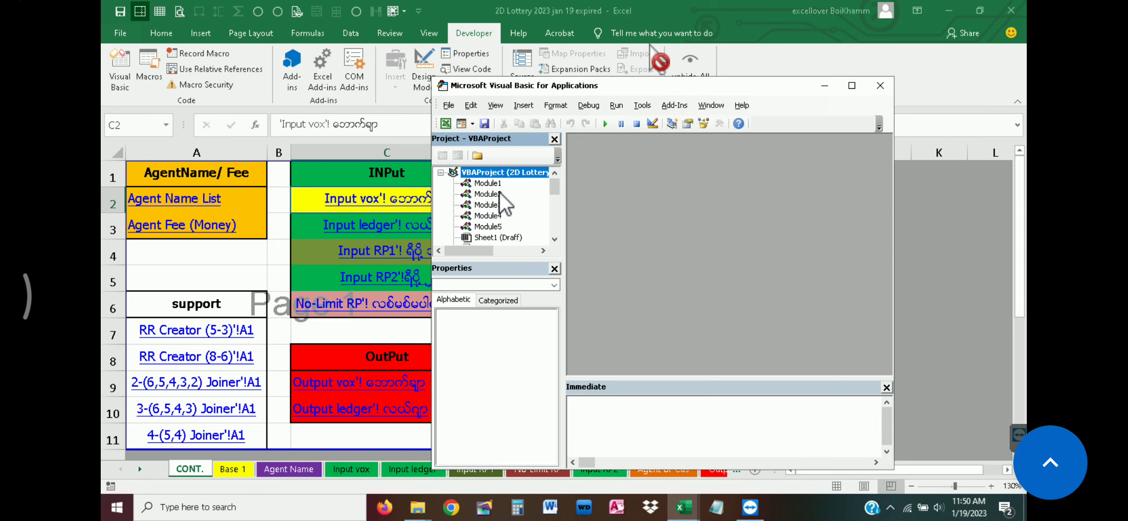
pyautogui.moveTo(556, 184); pyautogui.dragTo(555, 223)
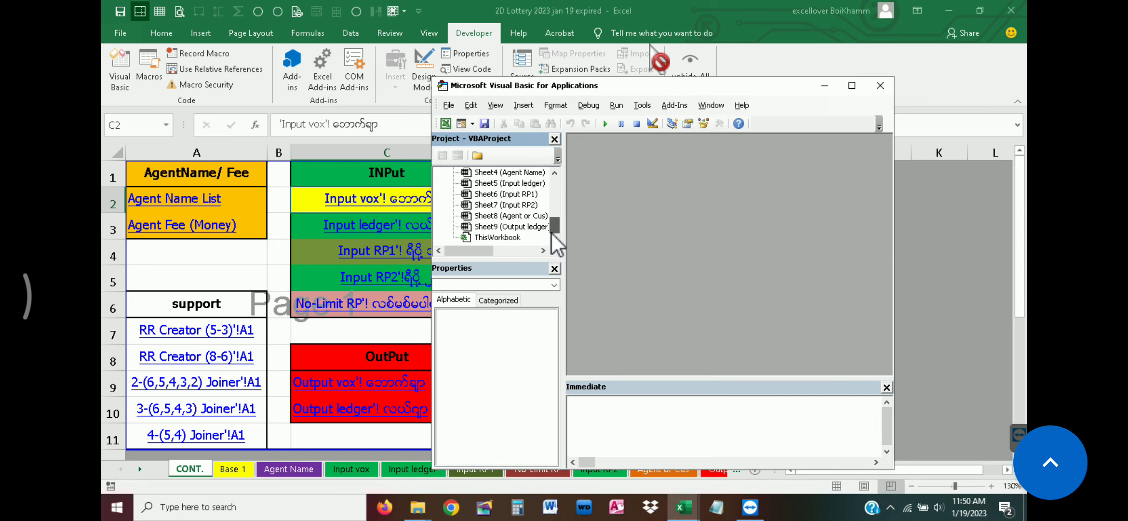
pyautogui.click(515, 237)
pyautogui.doubleClick(515, 236)
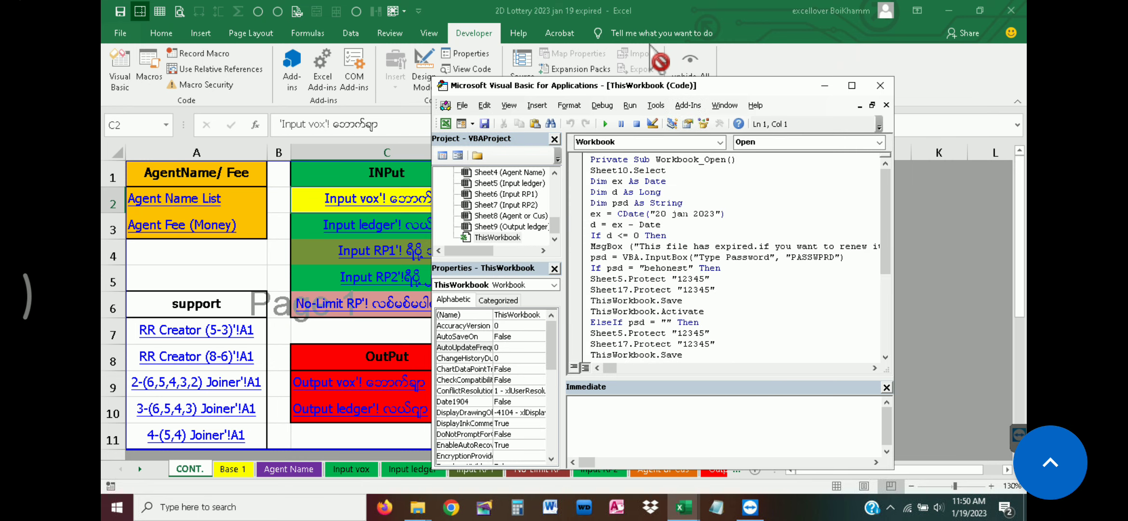
# Change the expiry date in the Workbook_Open code to "19 jan 2023", save the project and close the code editor
pyautogui.press('BackSpace')
pyautogui.press('BackSpace')
pyautogui.write('19')
pyautogui.click(485, 124)
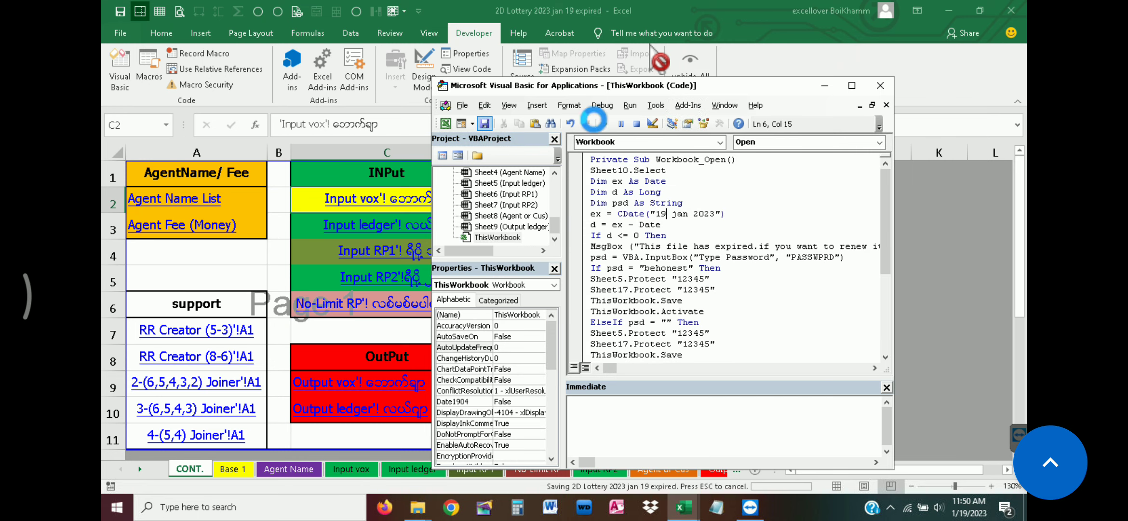
pyautogui.click(882, 86)
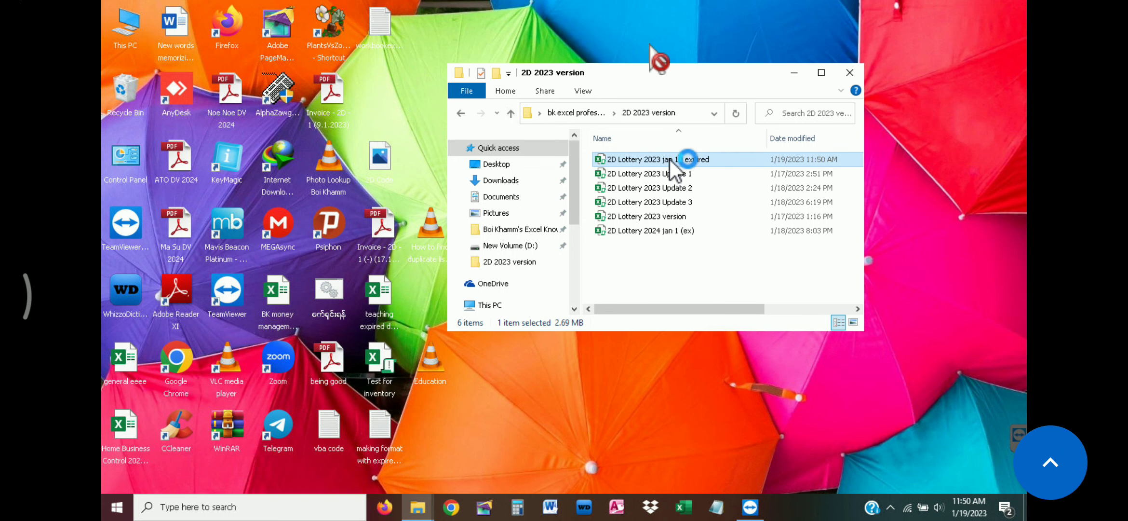
# Reopen "2D Lottery 2023 jan 19 expired", acknowledge the expiry message and submit the password prompt empty
pyautogui.doubleClick(670, 159)
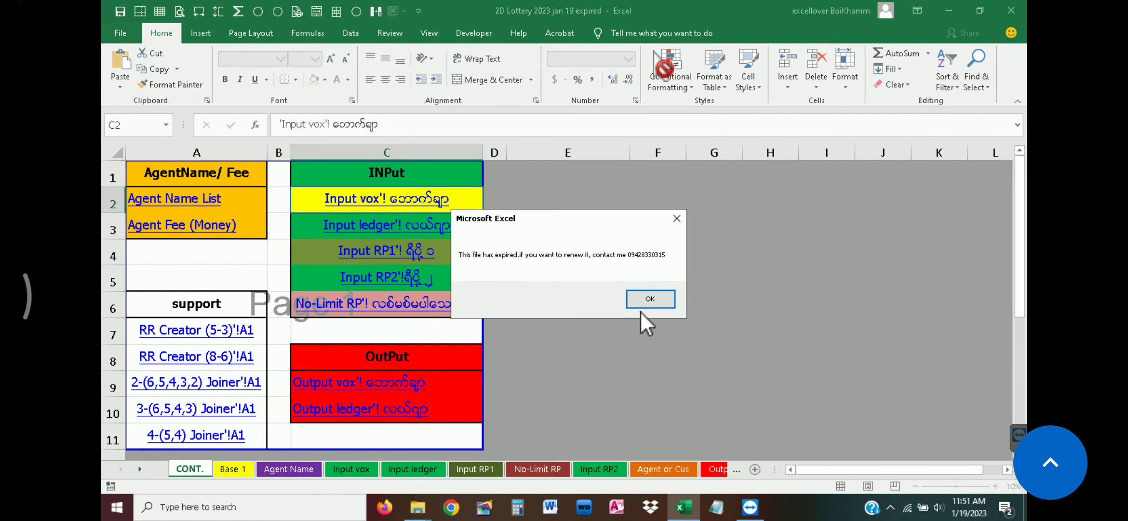
pyautogui.click(650, 298)
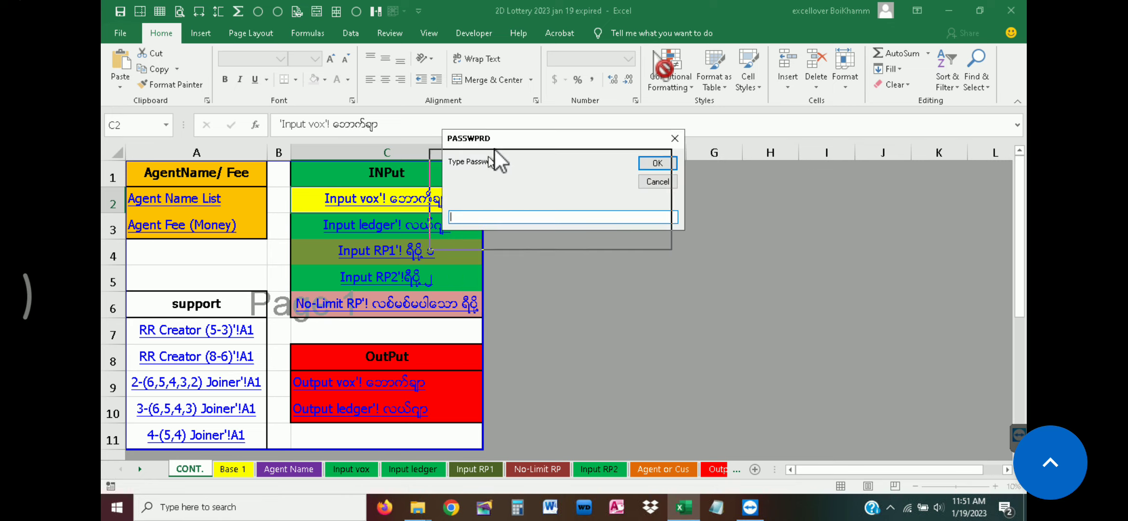
pyautogui.moveTo(498, 151); pyautogui.dragTo(558, 184)
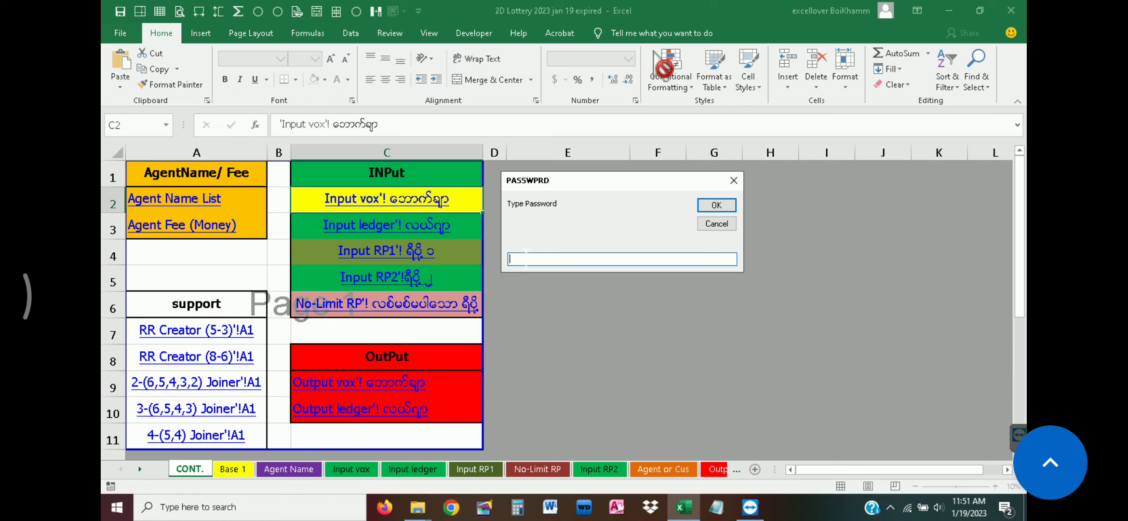
pyautogui.click(719, 207)
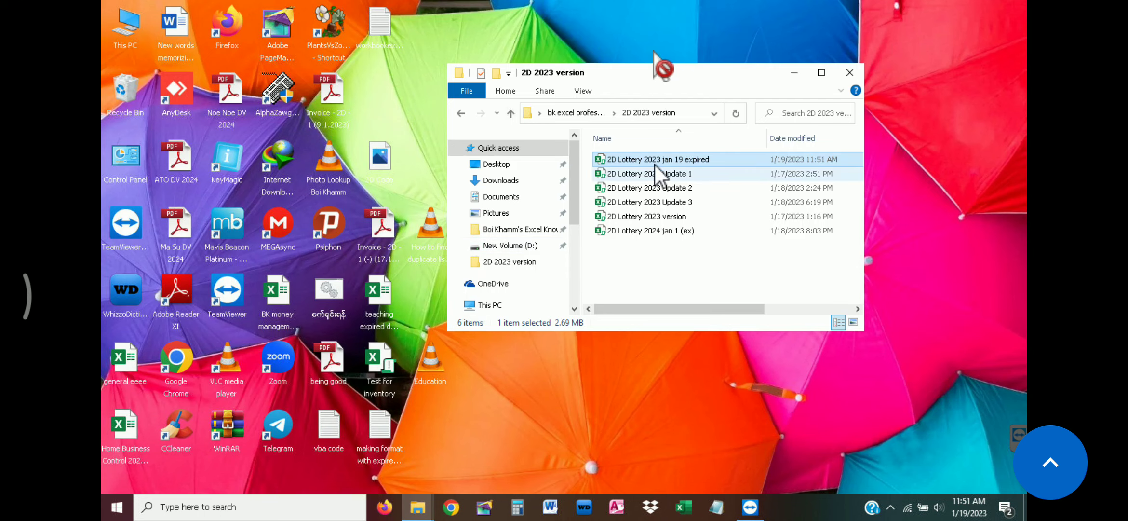
# Reopen "2D Lottery 2023 jan 19 expired", submit a wrong password at the password prompt and dismiss the resulting message
pyautogui.doubleClick(655, 160)
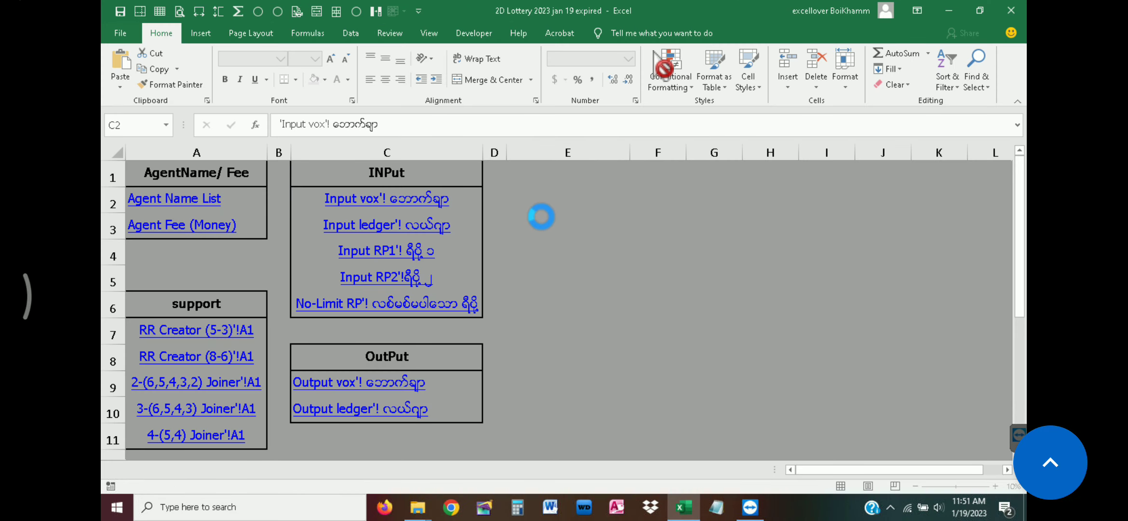
pyautogui.click(652, 299)
pyautogui.write('asefsegfsrgsrg')
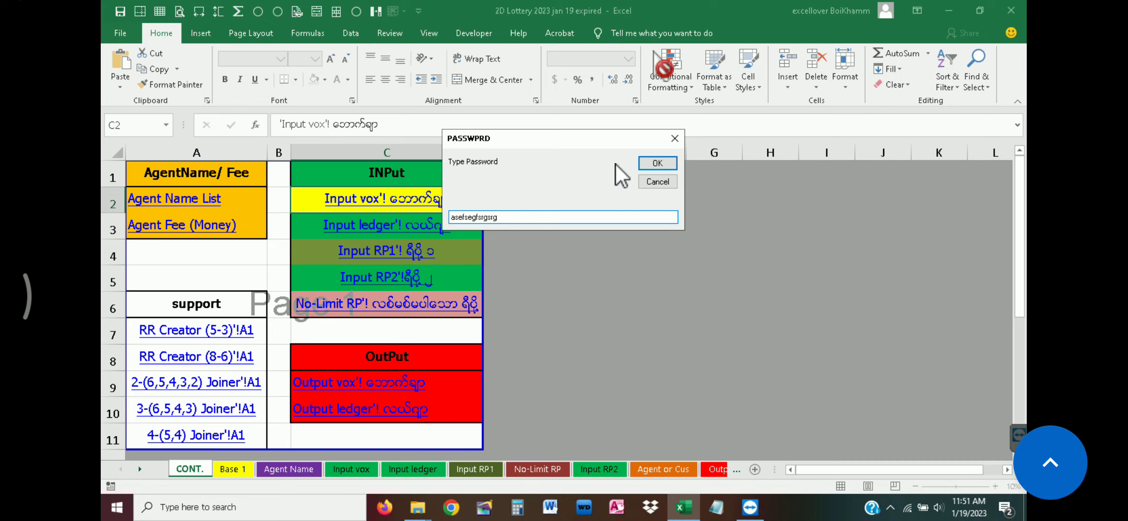
pyautogui.click(658, 163)
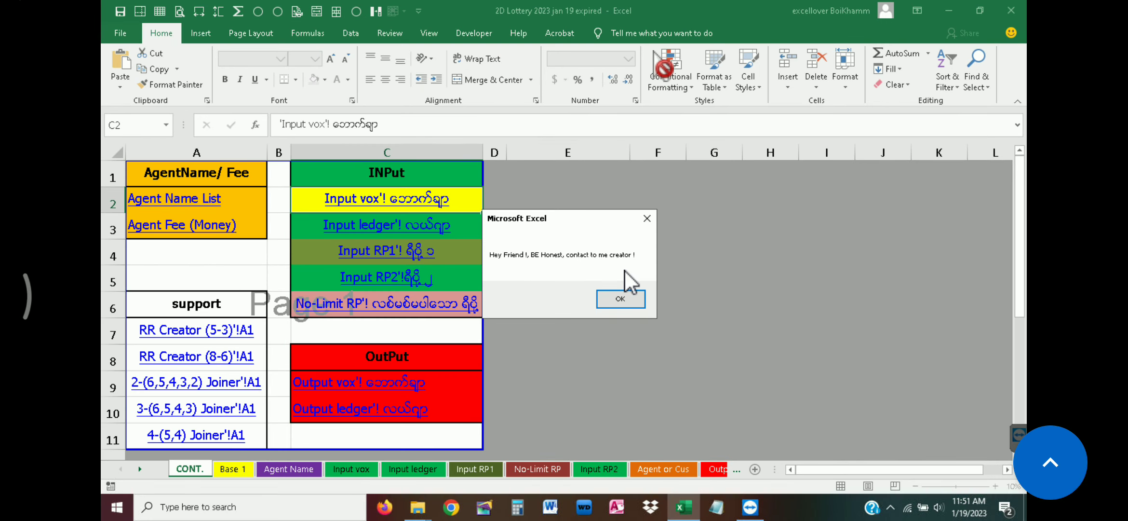
pyautogui.click(625, 301)
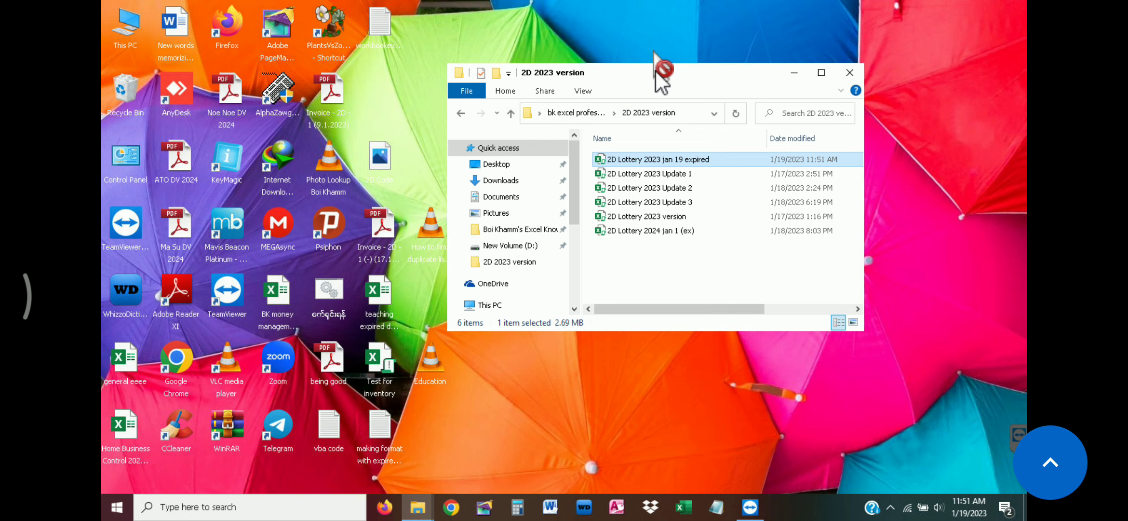
# Go to the Inventory format folder inside bk excel professional and refresh its file list
pyautogui.click(461, 113)
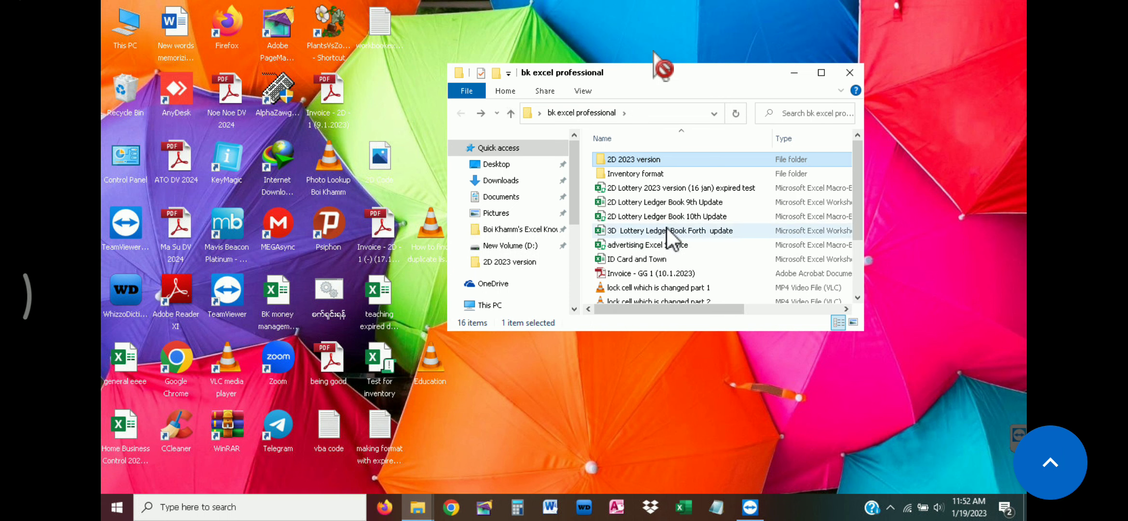
pyautogui.doubleClick(634, 173)
pyautogui.click(650, 191)
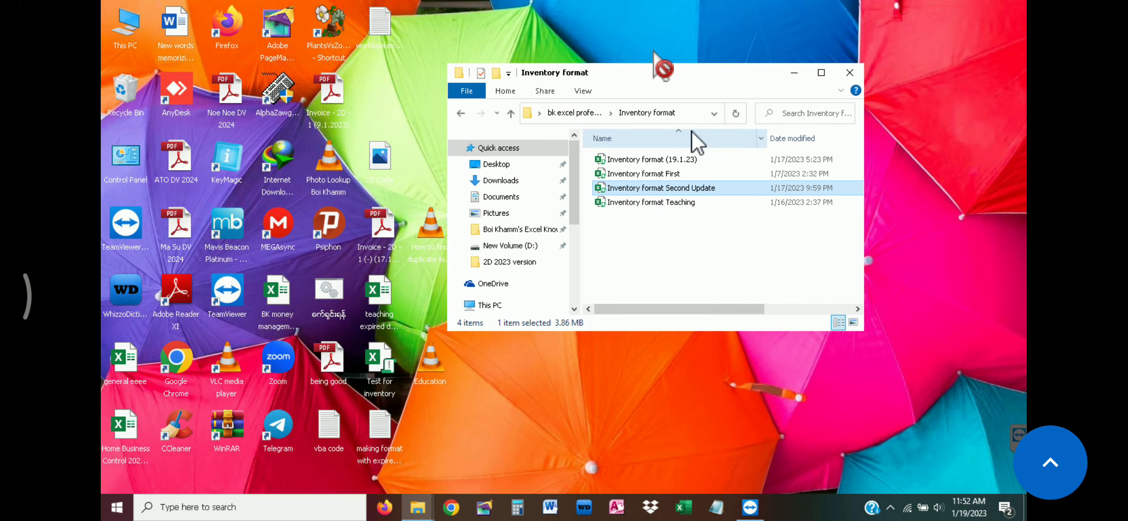
pyautogui.rightClick(690, 244)
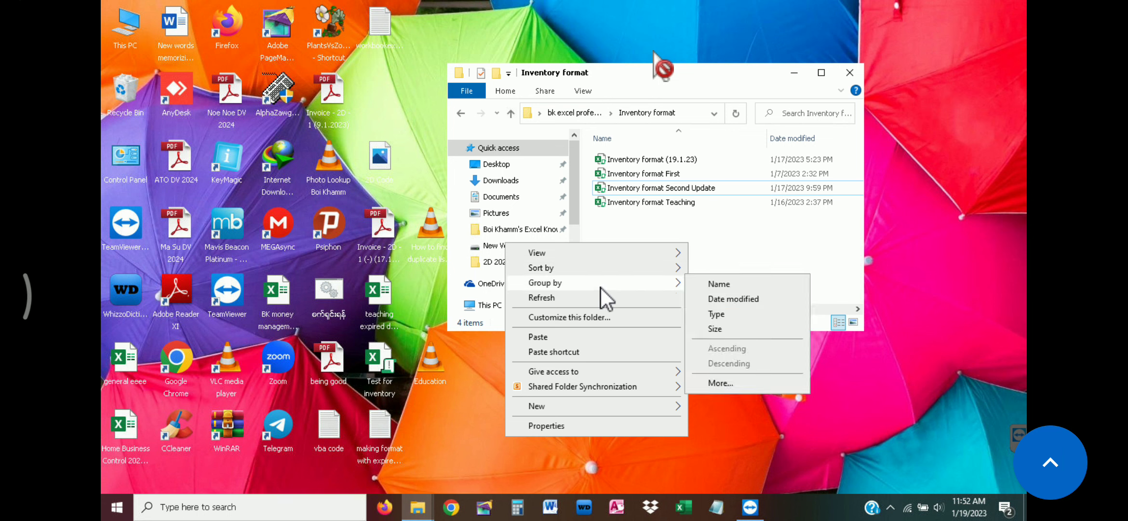
pyautogui.click(586, 295)
# Duplicate the "Inventory format Second Update" workbook within the same folder
pyautogui.moveTo(707, 89); pyautogui.dragTo(671, 71)
pyautogui.click(626, 170)
pyautogui.click(625, 171)
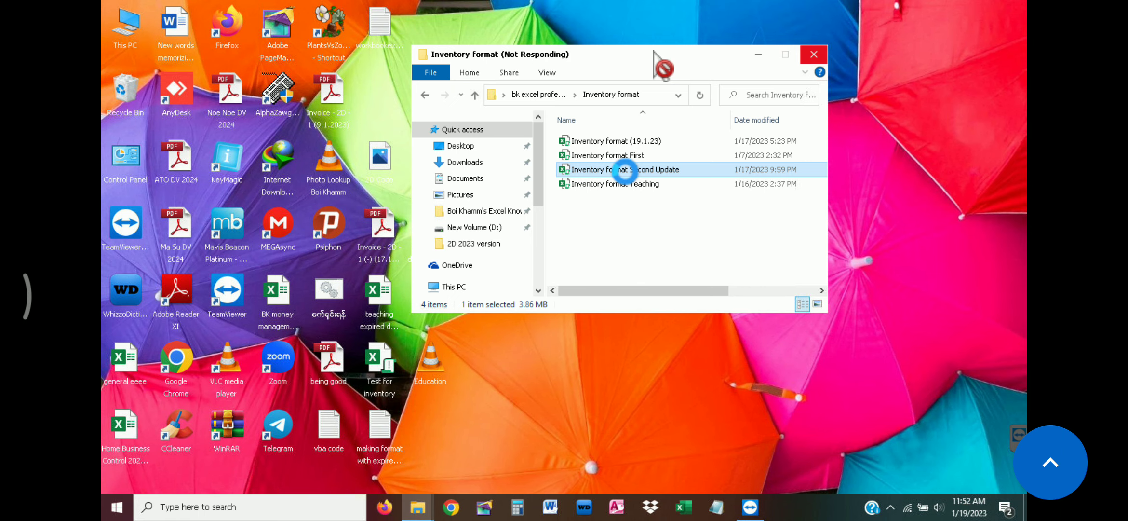
pyautogui.rightClick(626, 170)
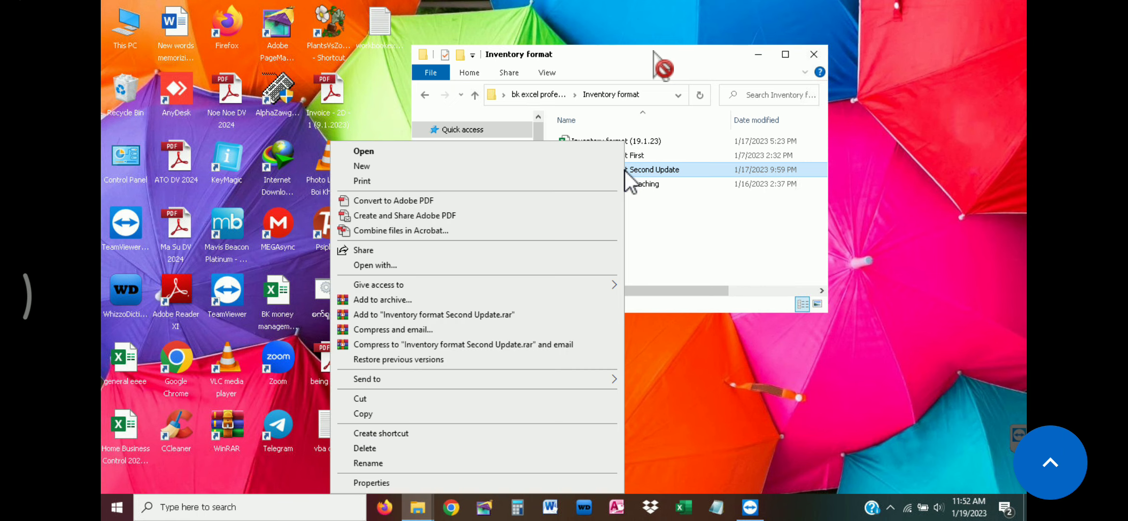
pyautogui.click(381, 413)
pyautogui.rightClick(615, 225)
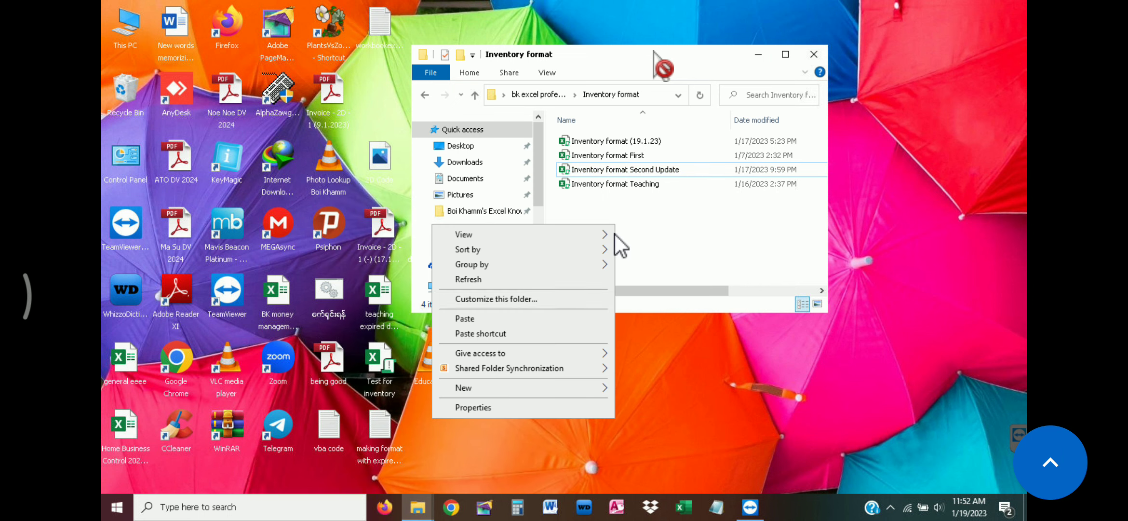
pyautogui.click(511, 319)
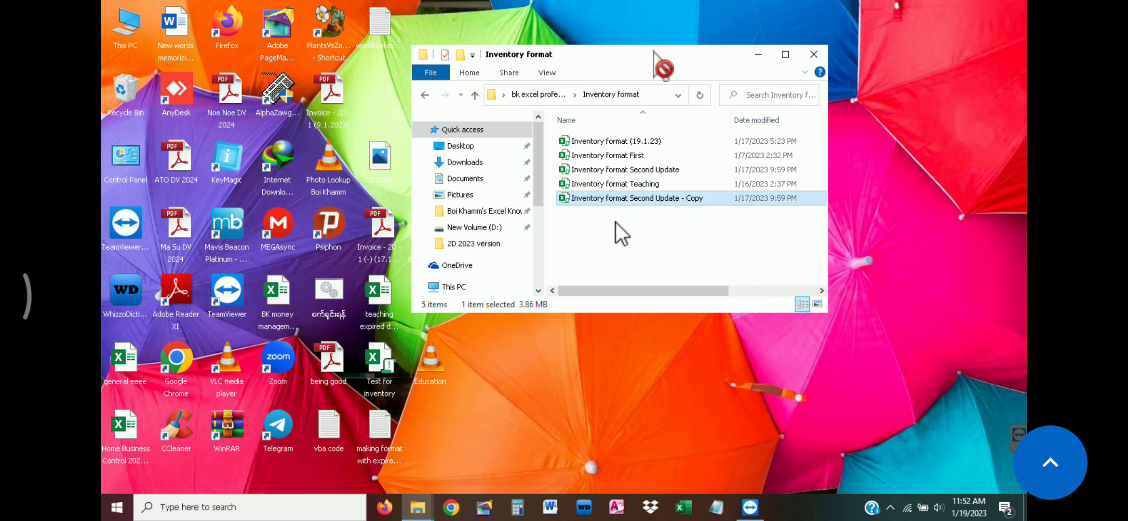
# Rename the copied workbook "Inventory format Third Update"
pyautogui.press('F2')
pyautogui.moveTo(705, 197); pyautogui.dragTo(681, 198)
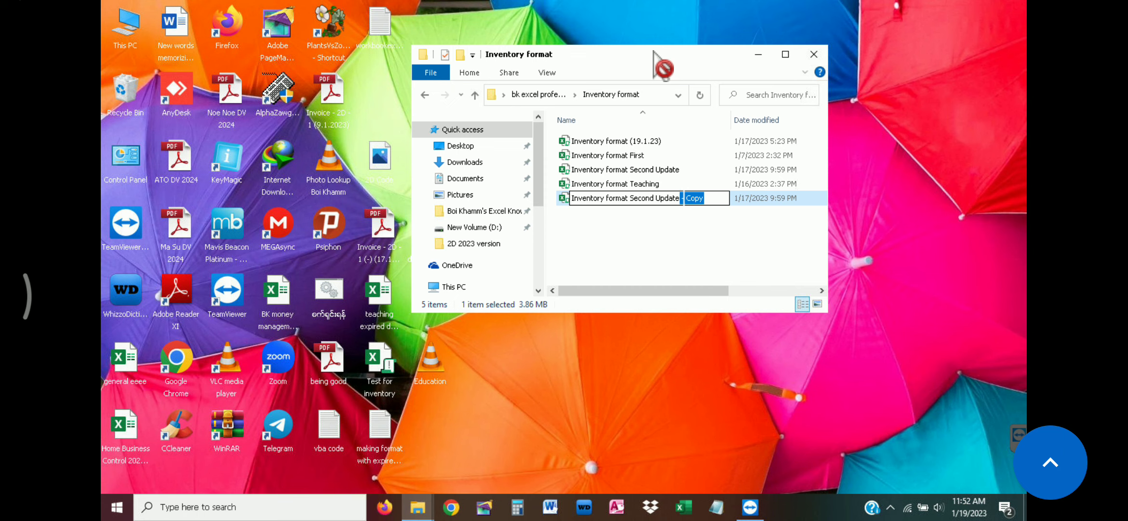
pyautogui.press('BackSpace')
pyautogui.press('BackSpace')
pyautogui.press('BackSpace')
pyautogui.press('BackSpace')
pyautogui.press('BackSpace')
pyautogui.press('BackSpace')
pyautogui.press('BackSpace')
pyautogui.write('T')
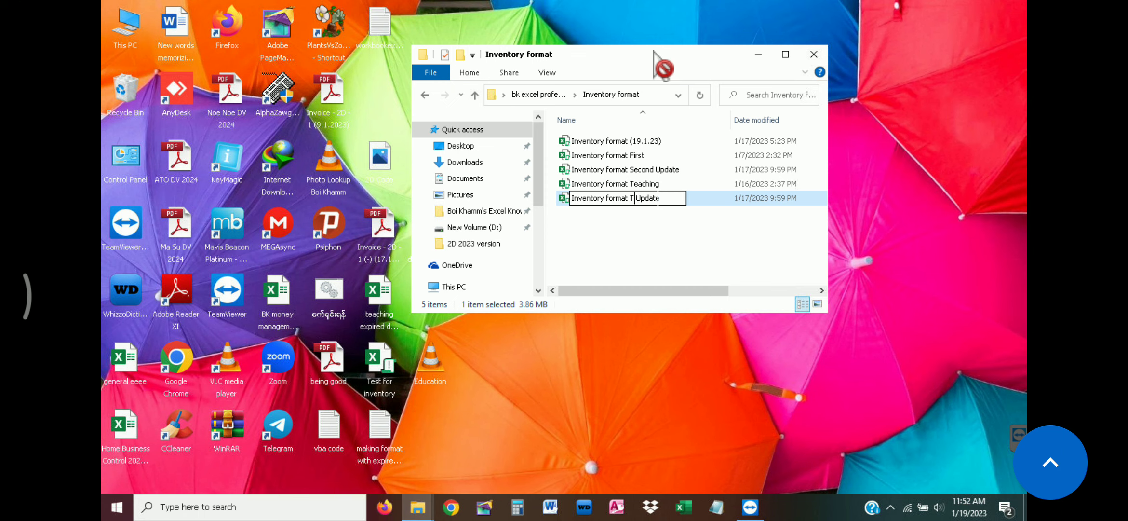
pyautogui.write('hird')
pyautogui.press('Return')
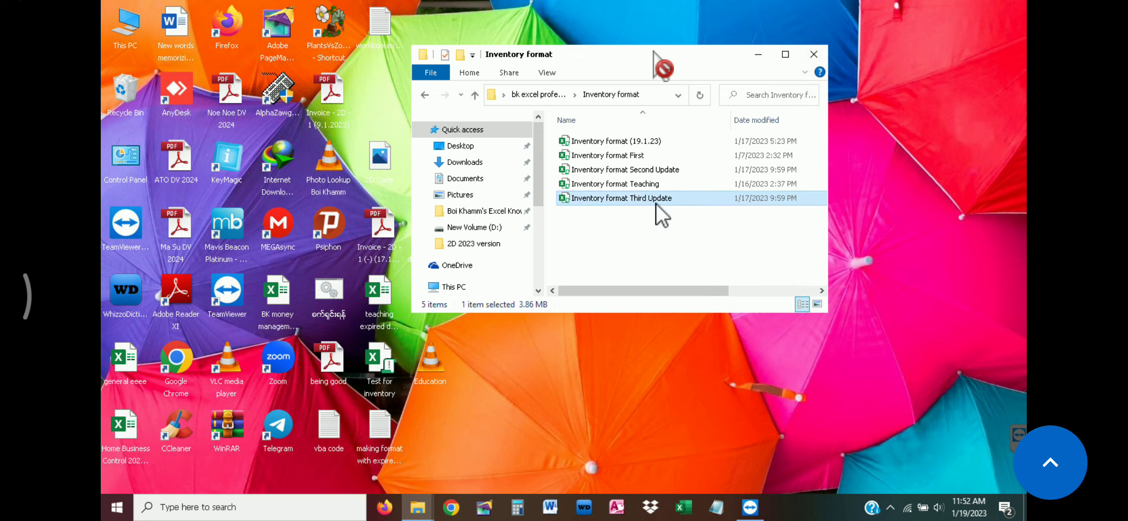
# Open "Inventory format Third Update", enable editing and macros, and dismiss the days-left message
pyautogui.doubleClick(658, 204)
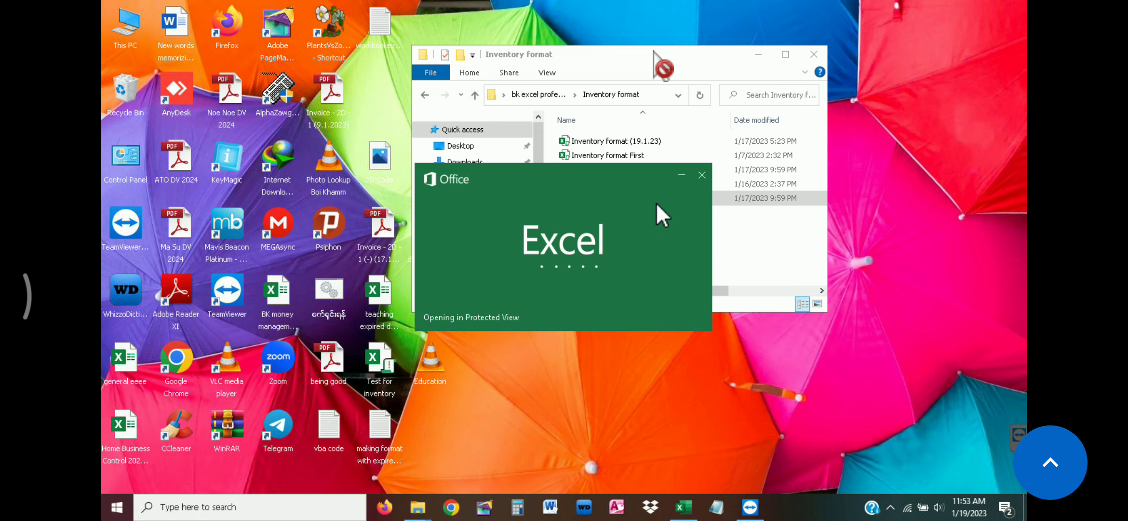
pyautogui.click(756, 55)
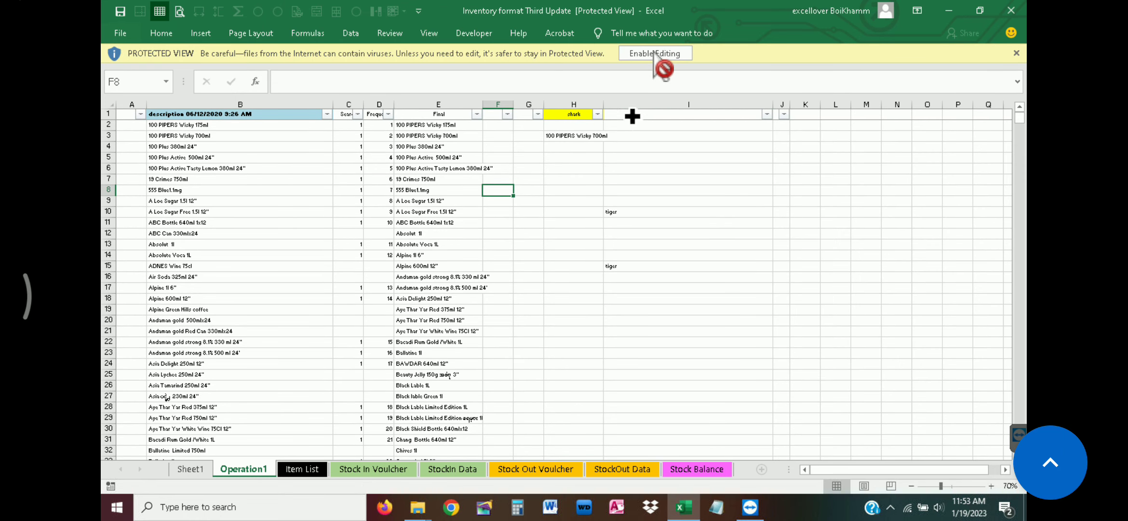
pyautogui.click(655, 53)
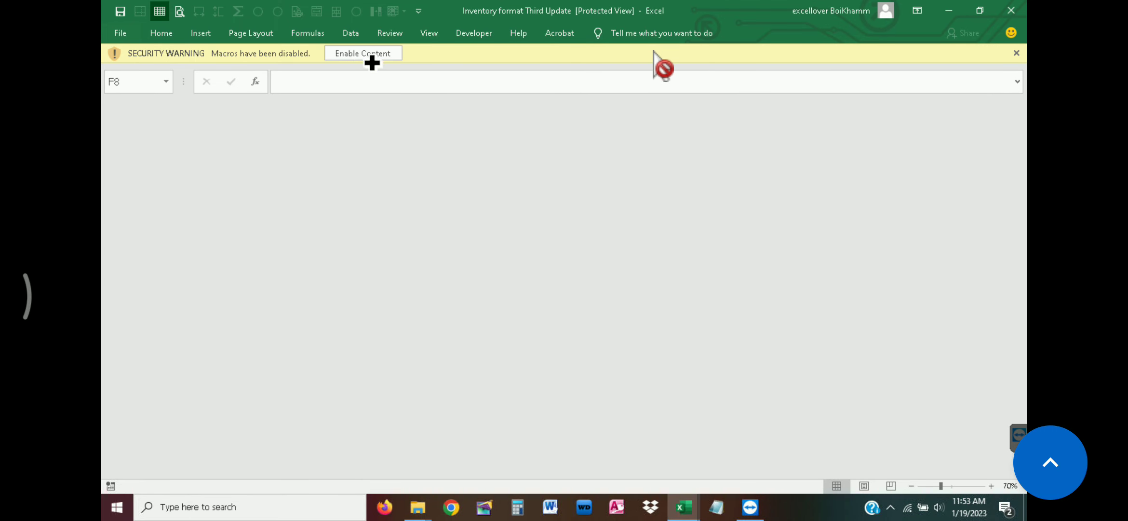
pyautogui.click(371, 56)
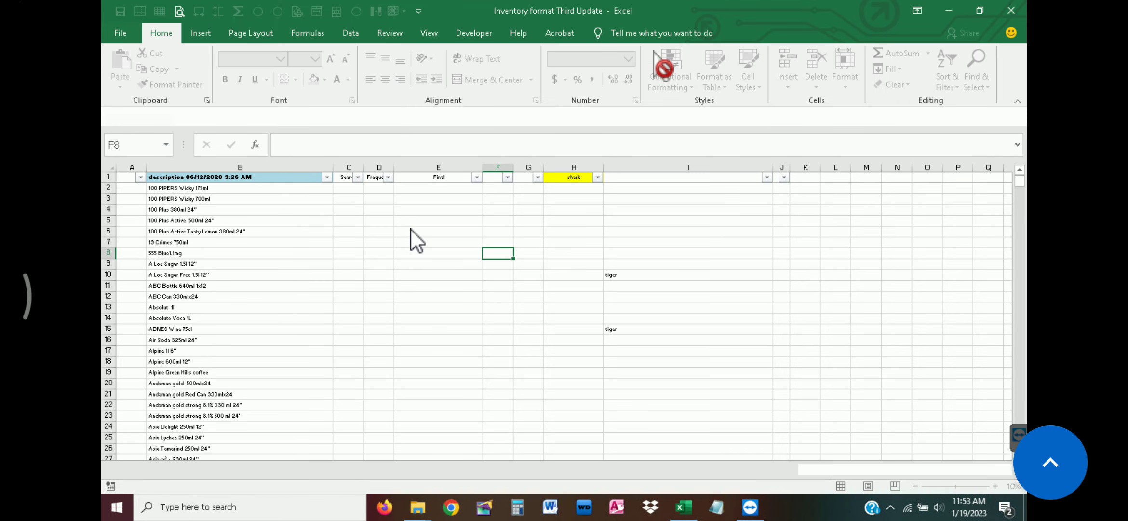
pyautogui.click(379, 217)
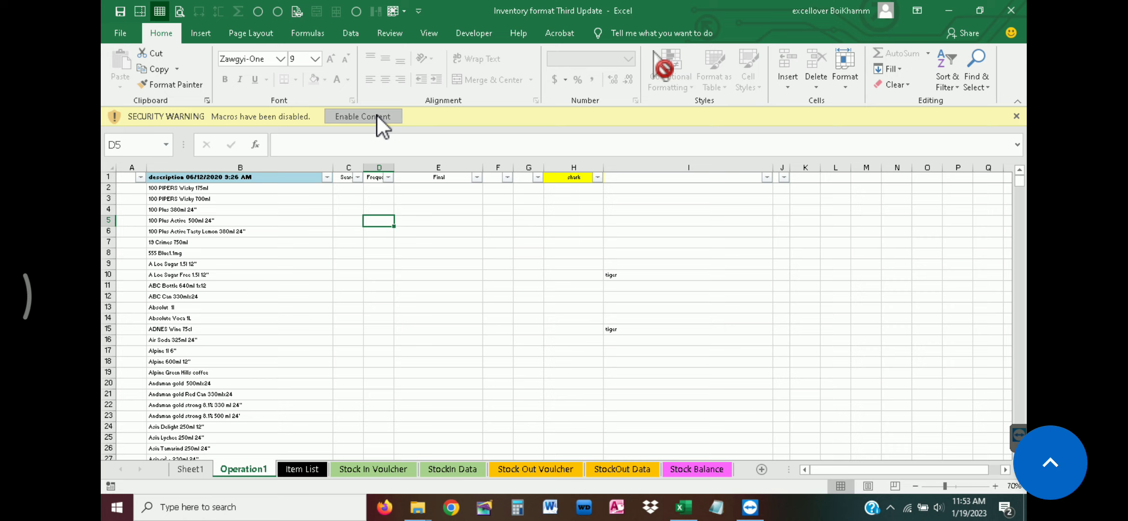
pyautogui.click(377, 116)
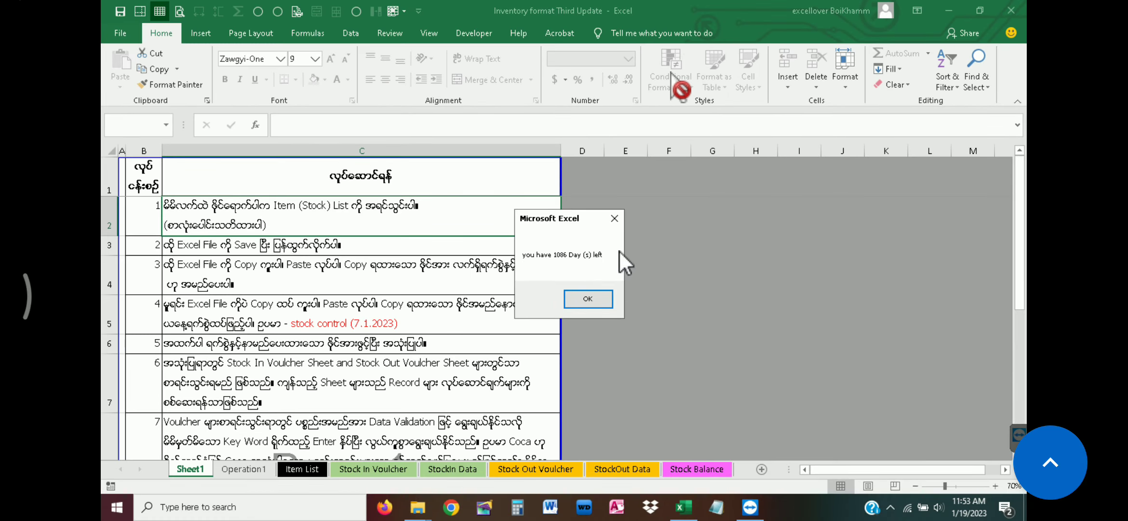
pyautogui.click(588, 299)
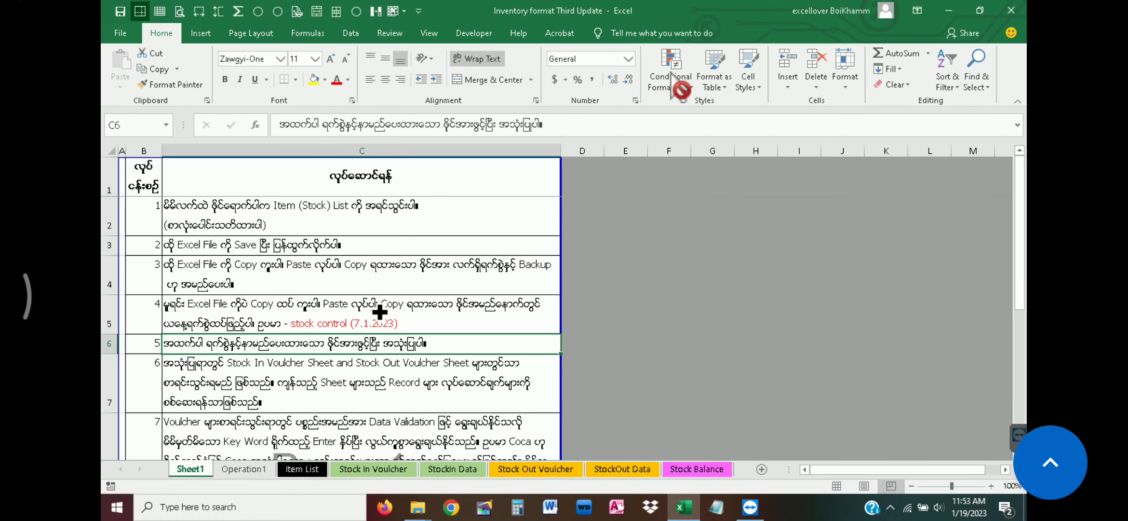
# Look through the instruction sheet, Operation1, Stock In Voucher and StockIn Data sheets of the inventory workbook
pyautogui.click(416, 265)
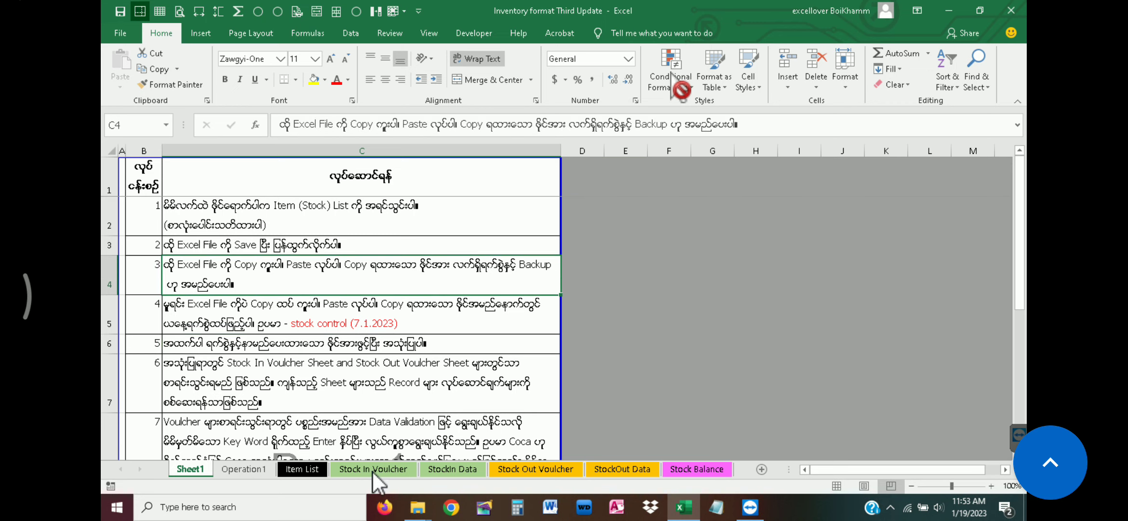
pyautogui.click(309, 469)
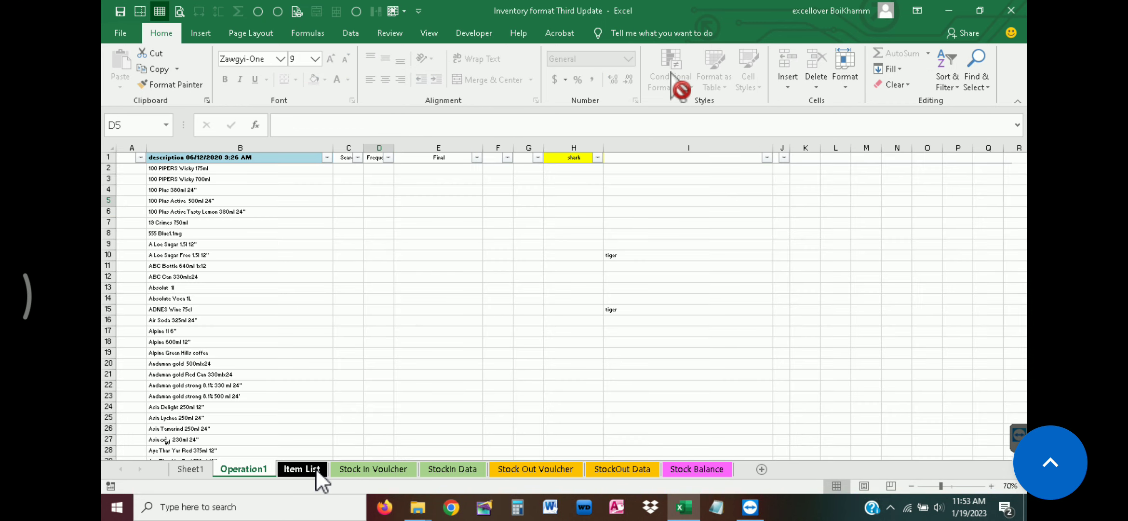
pyautogui.click(372, 468)
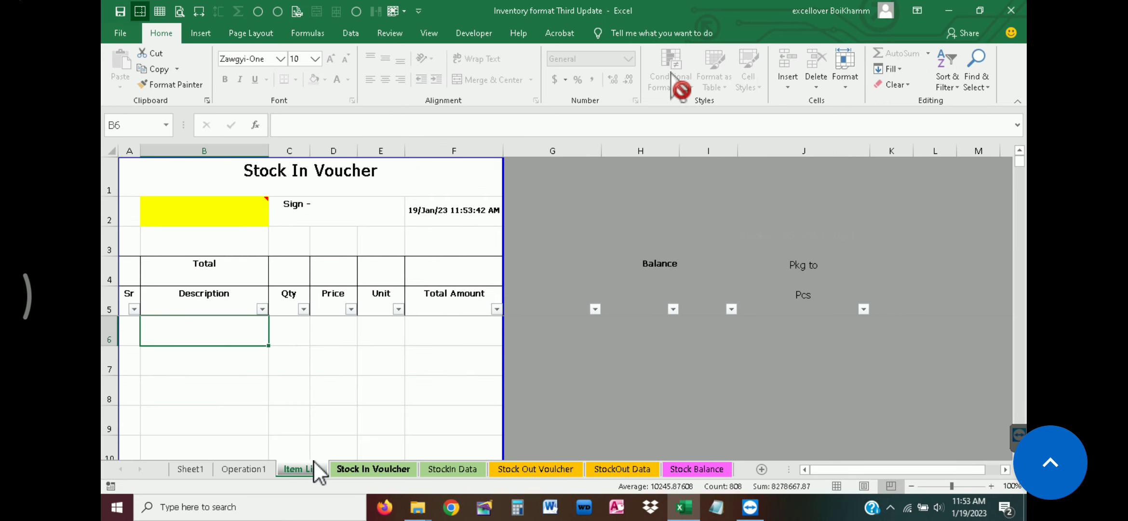
pyautogui.click(247, 468)
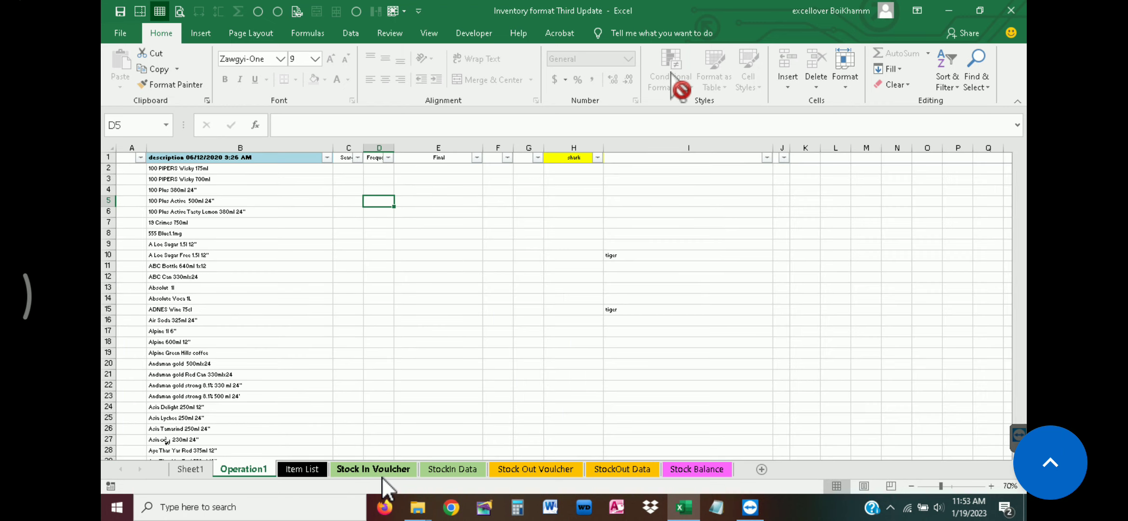
pyautogui.click(382, 474)
pyautogui.click(471, 470)
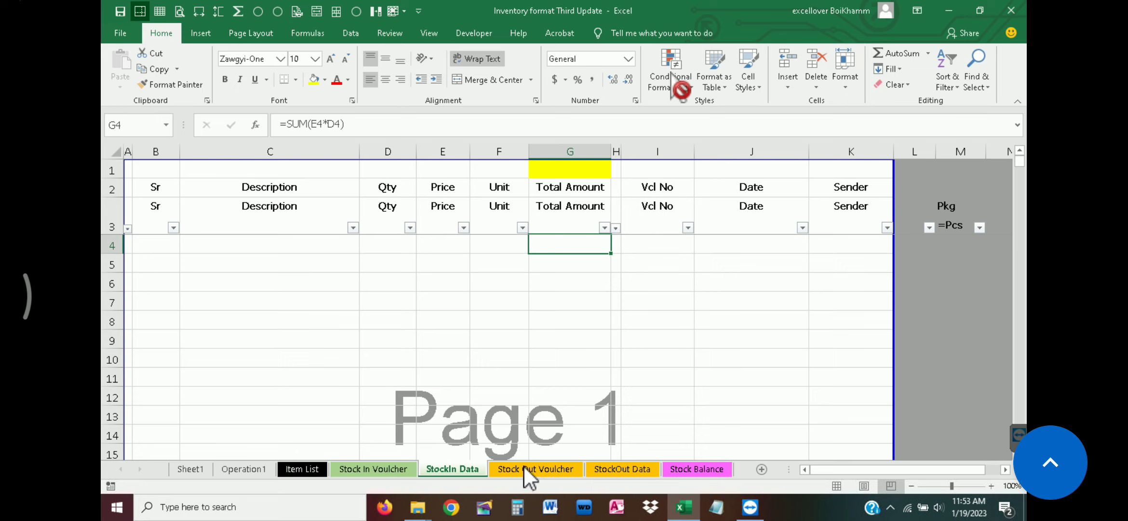
pyautogui.click(380, 469)
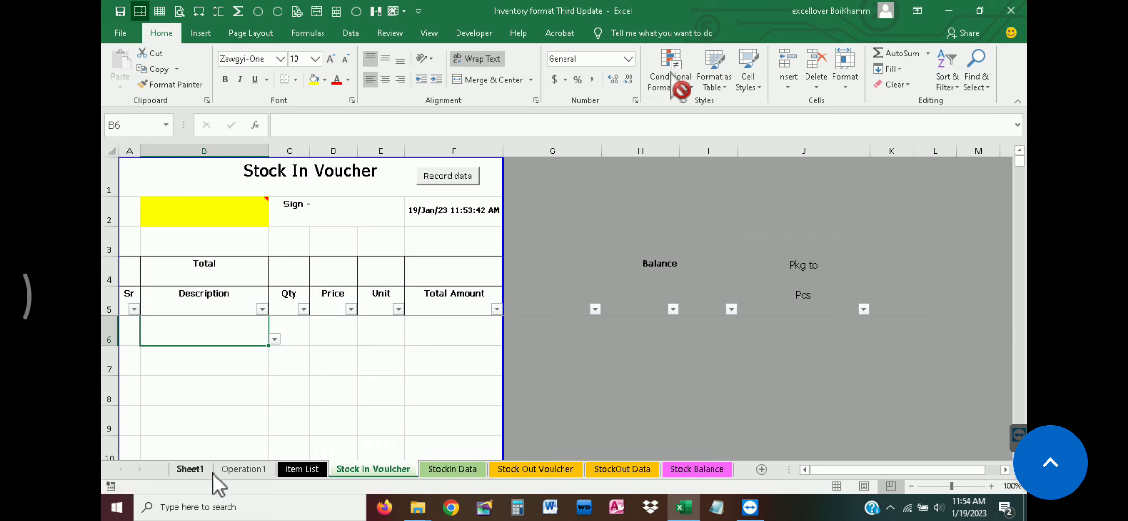
# Insert a new worksheet after Stock In Voucher and enter the current date, 1/19/2023, in cell C2
pyautogui.click(762, 469)
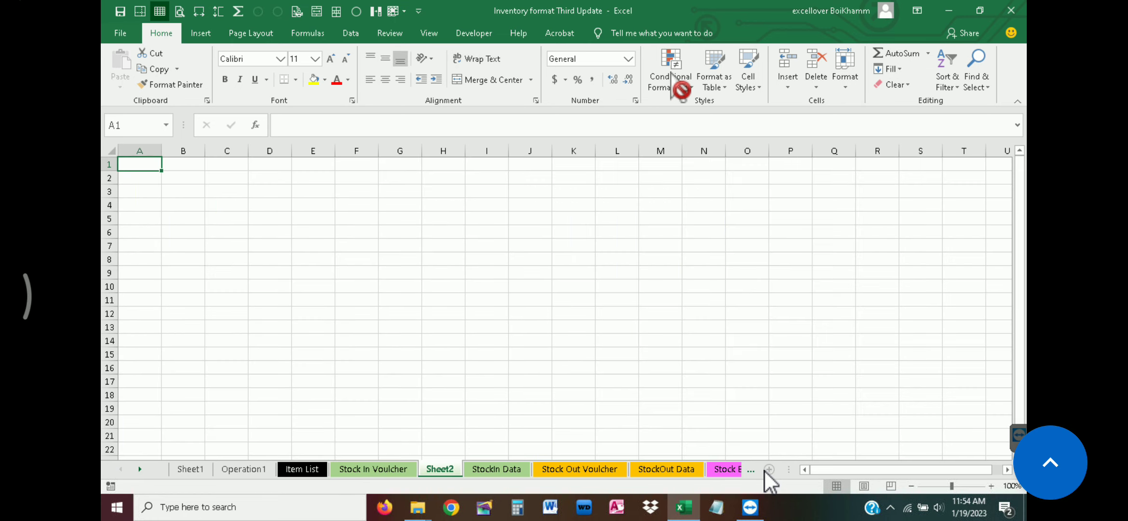
pyautogui.click(227, 179)
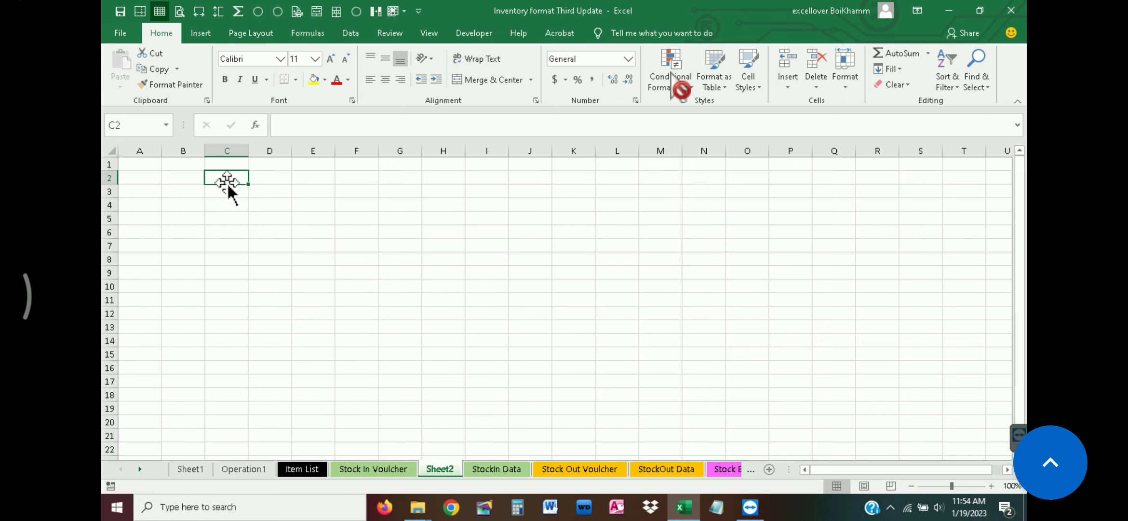
pyautogui.hotkey('ctrl', ';')
pyautogui.click(281, 190)
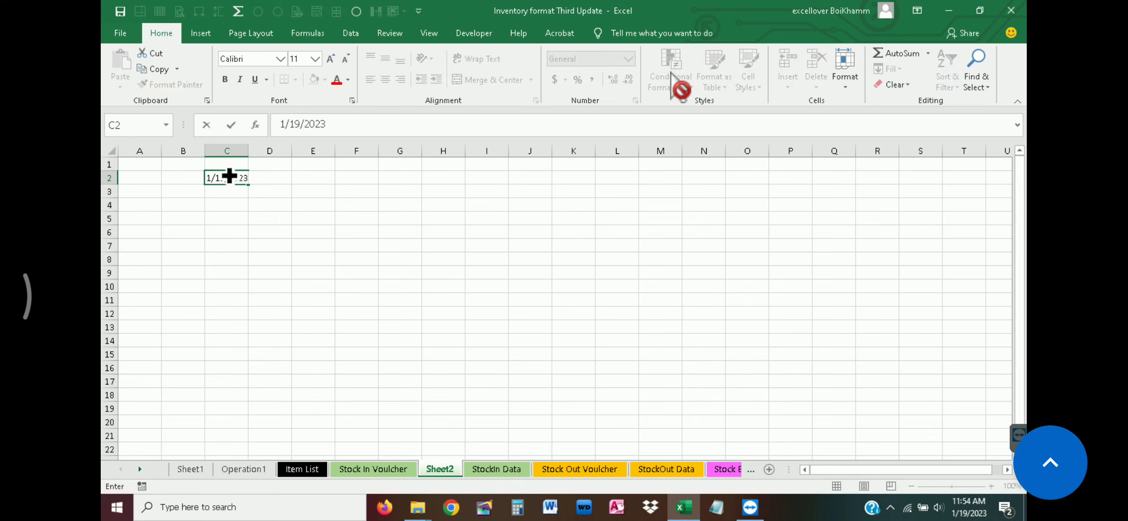
pyautogui.click(228, 179)
pyautogui.doubleClick(226, 178)
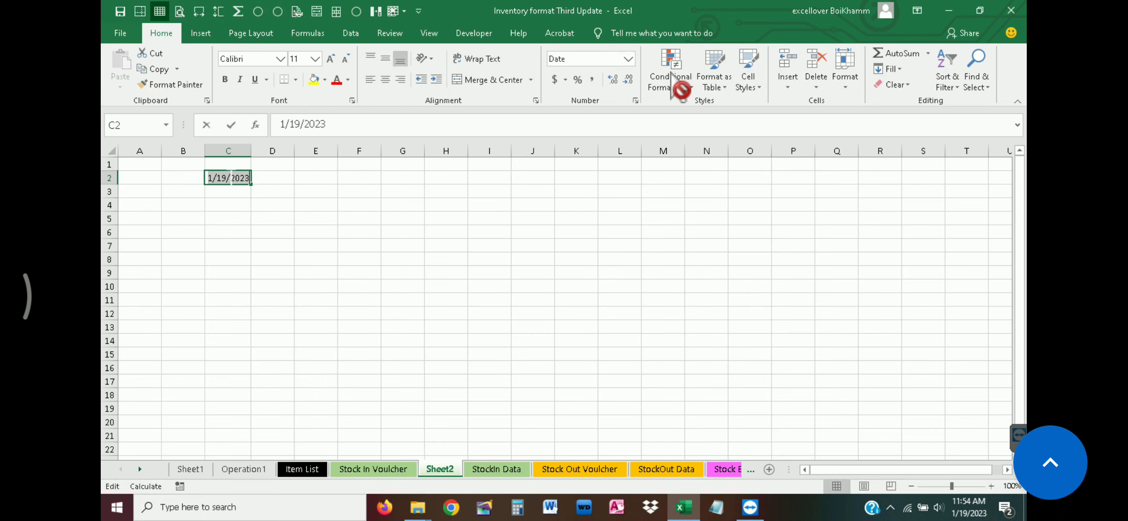
pyautogui.press('Return')
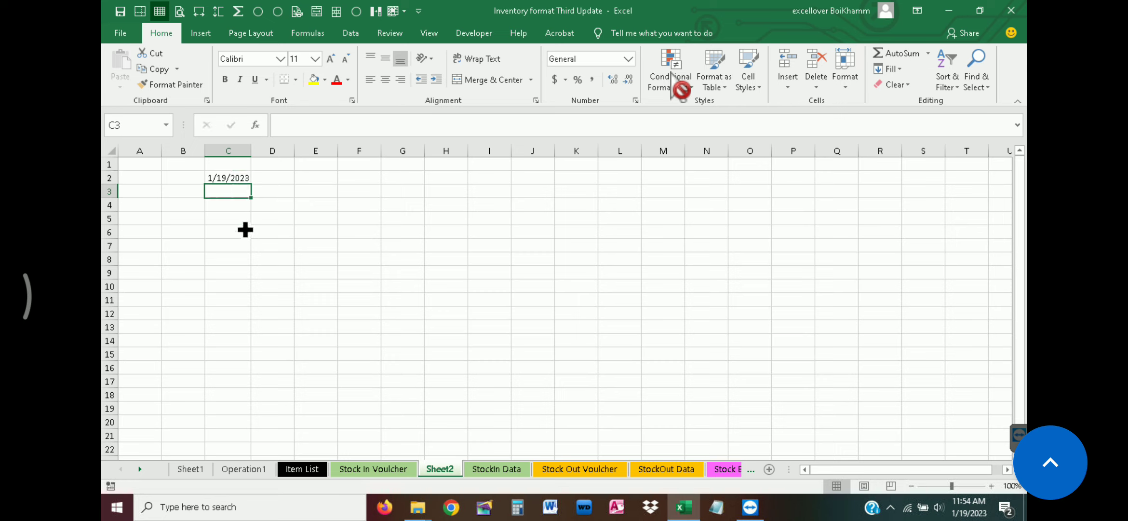
# Change the date in cell C2 to 1/20/2023
pyautogui.doubleClick(227, 179)
pyautogui.doubleClick(221, 178)
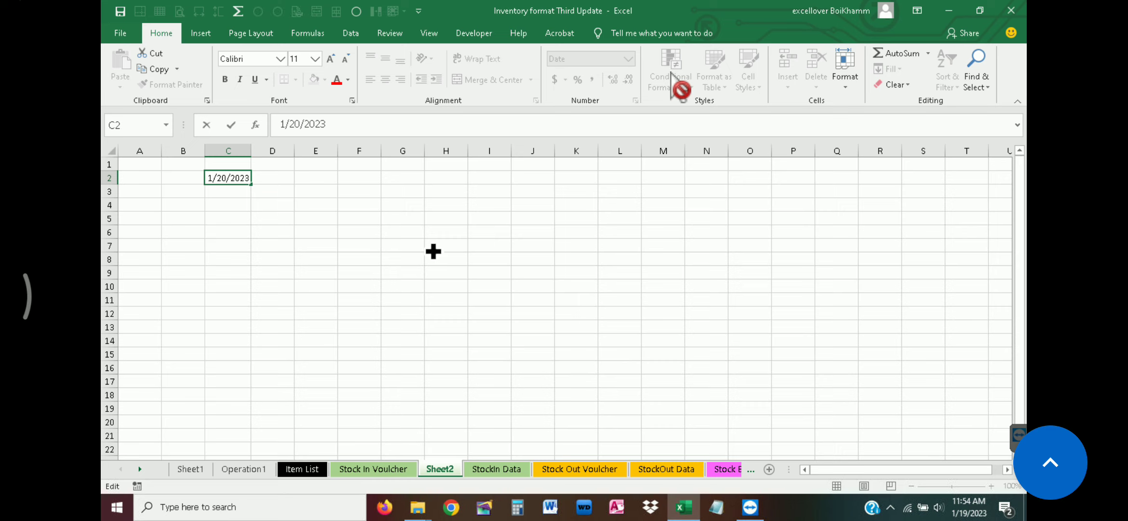
pyautogui.write('20')
# Enter the formula =TODAY() in cell D2, beside the expiry date
pyautogui.click(272, 177)
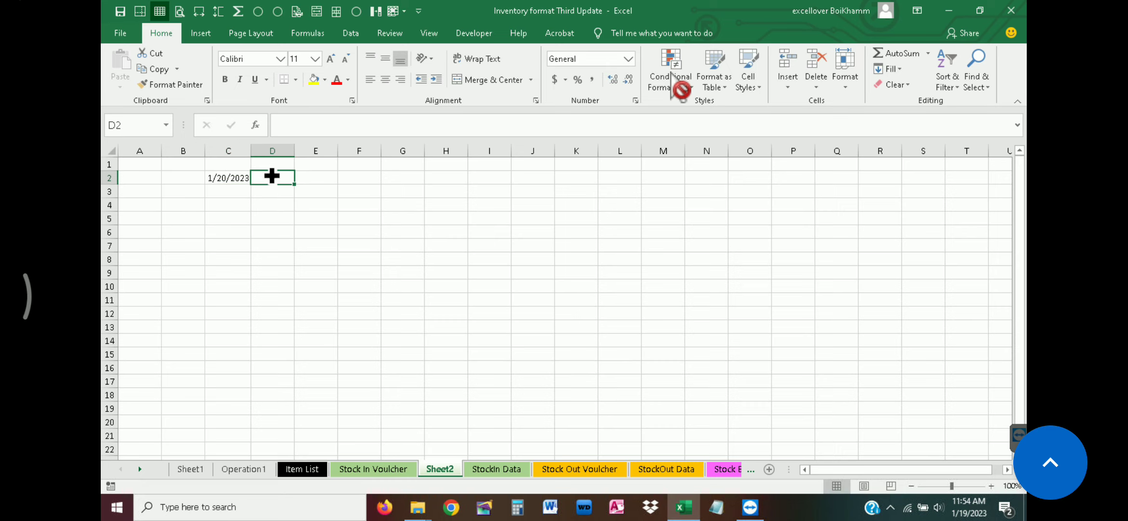
pyautogui.write('=')
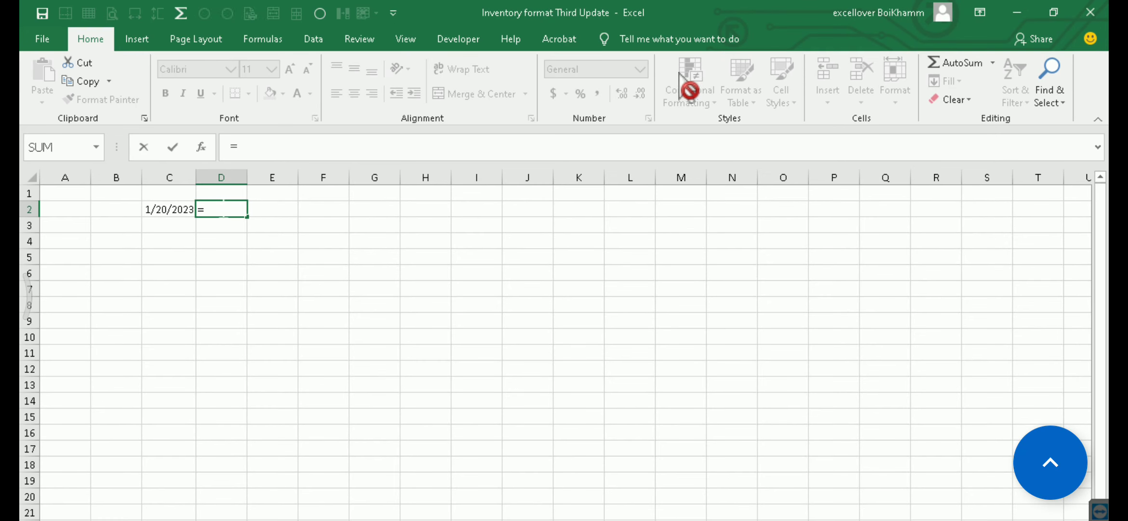
pyautogui.write('today()')
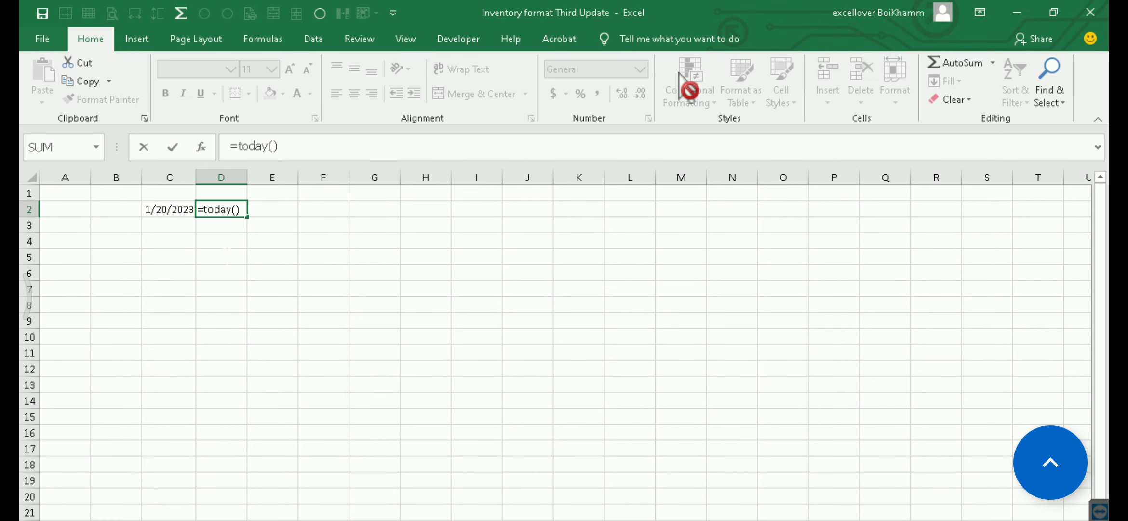
pyautogui.moveTo(220, 266); pyautogui.dragTo(220, 262)
pyautogui.click(222, 212)
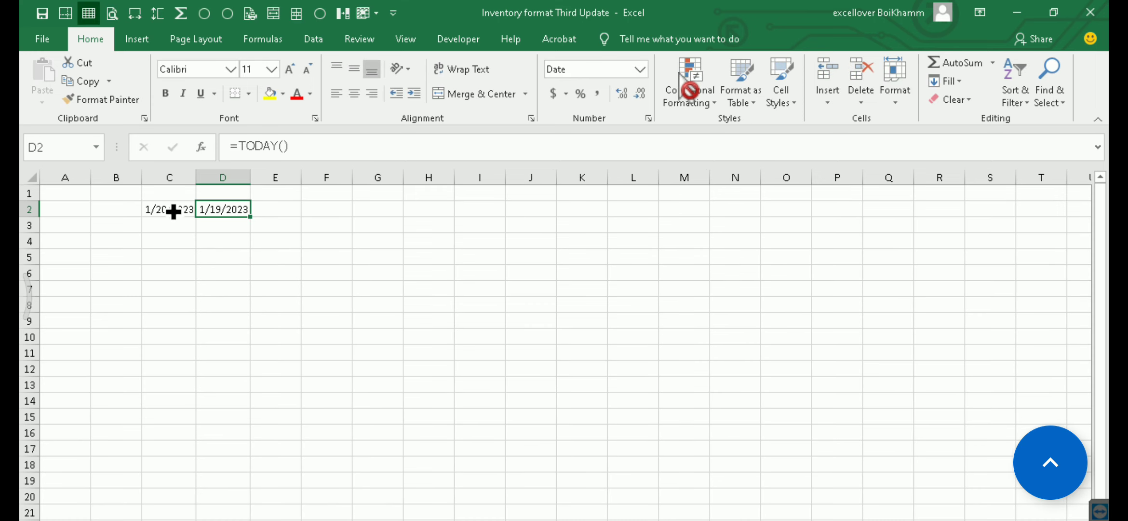
# Label the expiry date by entering "expired" in cell C1
pyautogui.click(174, 212)
pyautogui.click(170, 193)
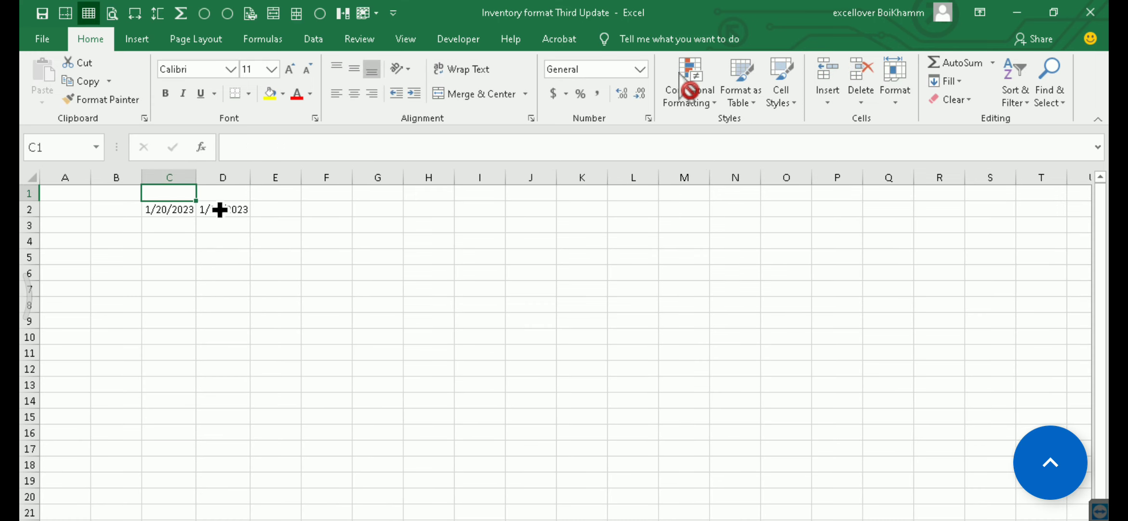
pyautogui.write('expired')
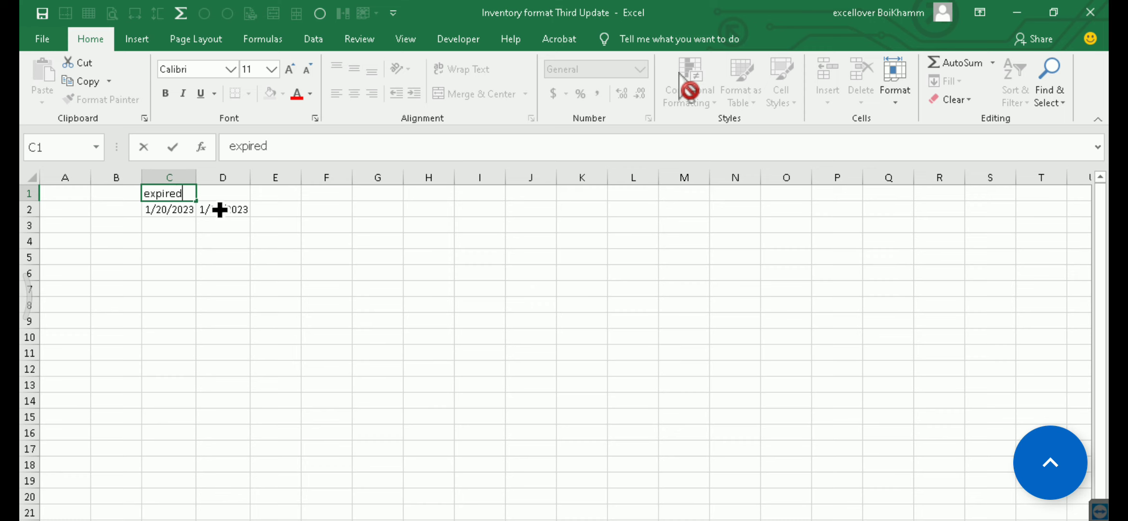
pyautogui.press('Tab')
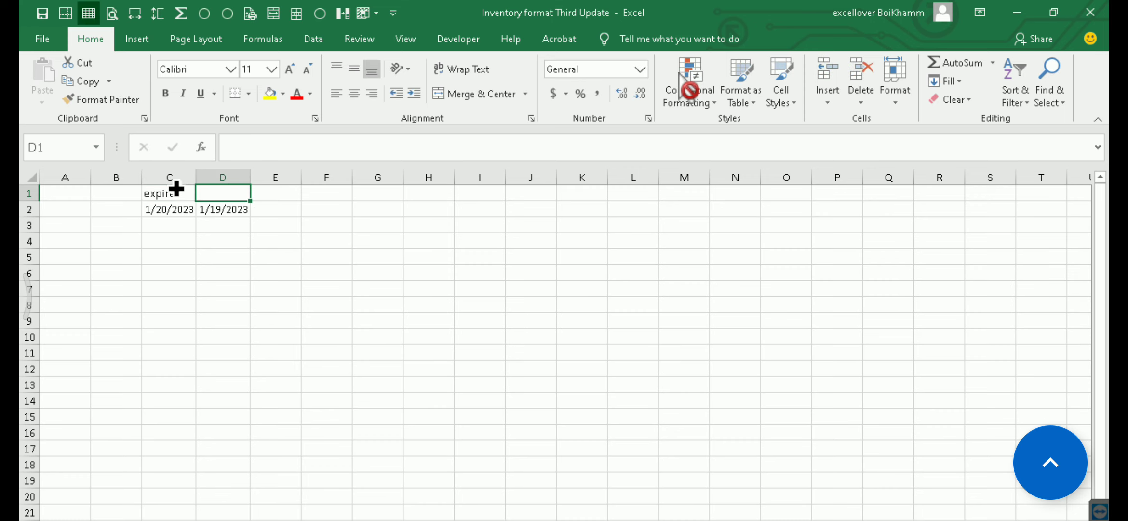
# Format cells C1:C2 with bold text, yellow fill and centre alignment
pyautogui.moveTo(174, 192); pyautogui.dragTo(180, 206)
pyautogui.click(164, 93)
pyautogui.click(270, 93)
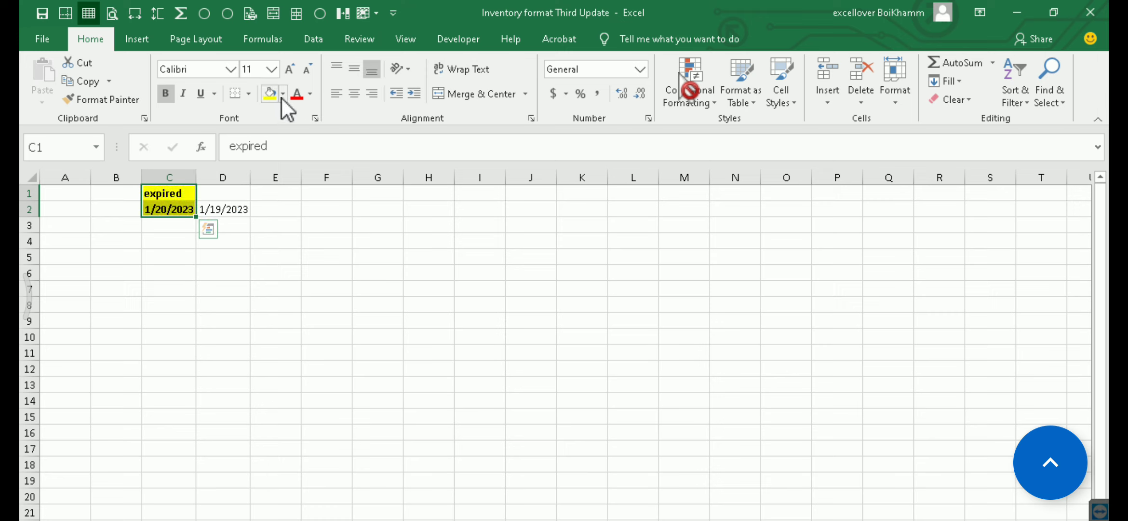
pyautogui.click(354, 93)
# Calculate the remaining days in cell E2 with the formula =C2-D2
pyautogui.click(289, 224)
pyautogui.click(283, 205)
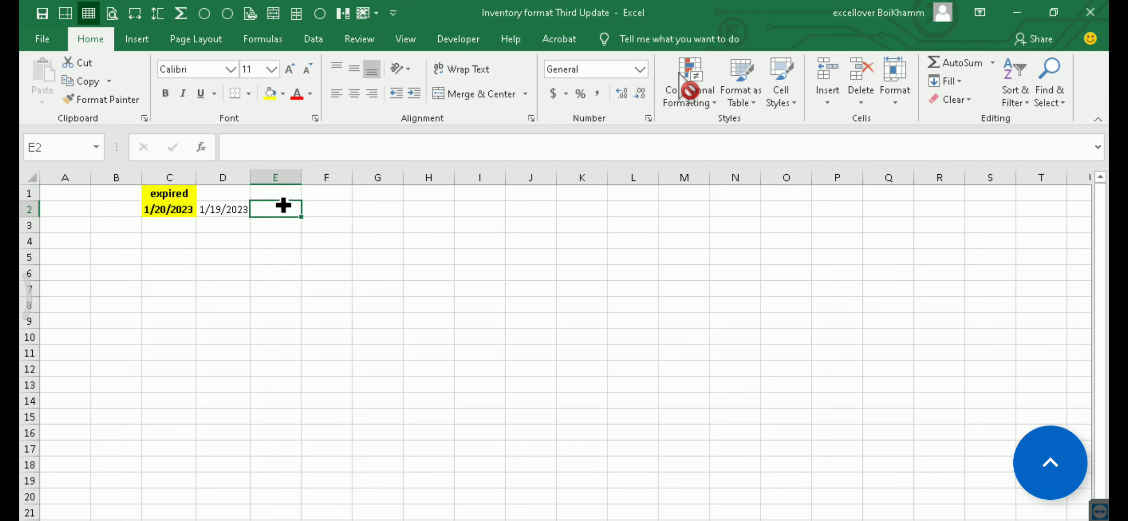
pyautogui.write('=')
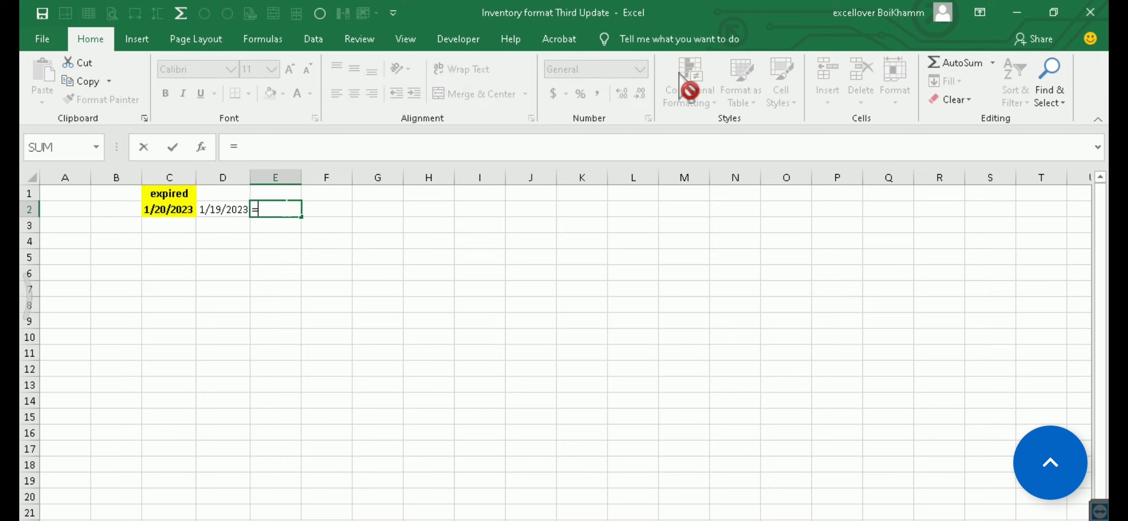
pyautogui.click(172, 208)
pyautogui.write('-')
pyautogui.click(219, 209)
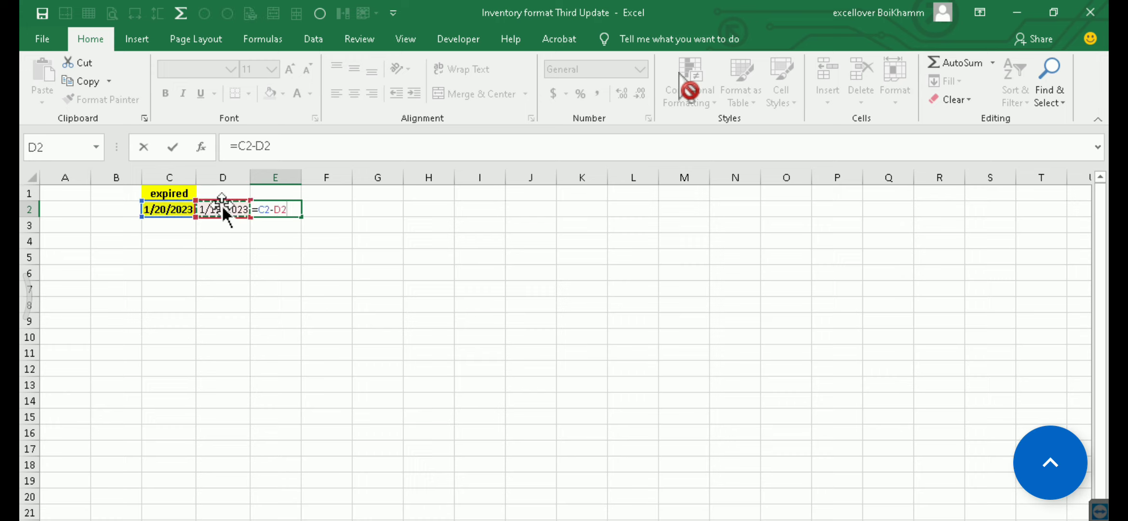
pyautogui.press('Return')
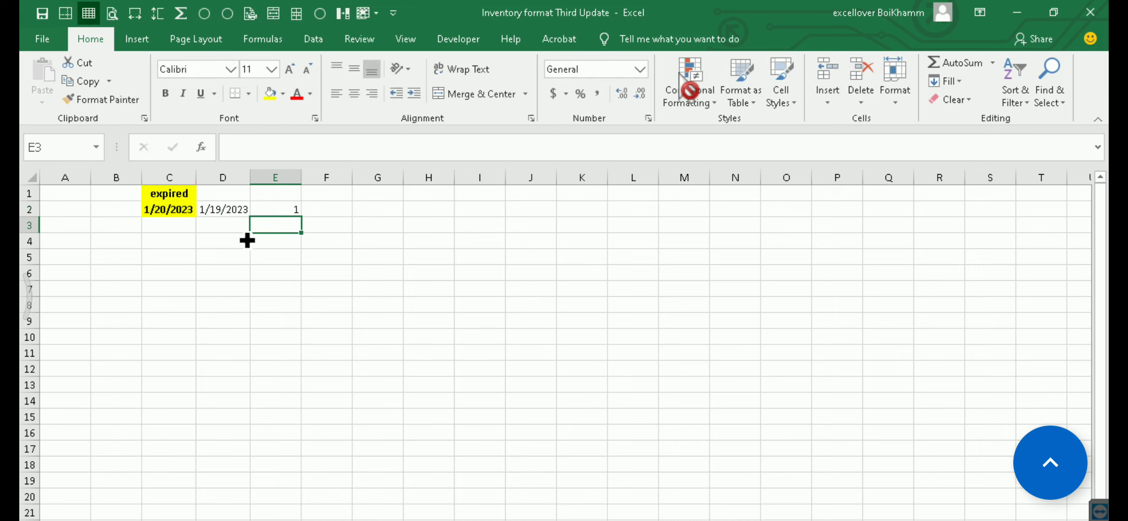
# Fit the width of column C to its contents and check the formulas in D2 and E2
pyautogui.click(230, 214)
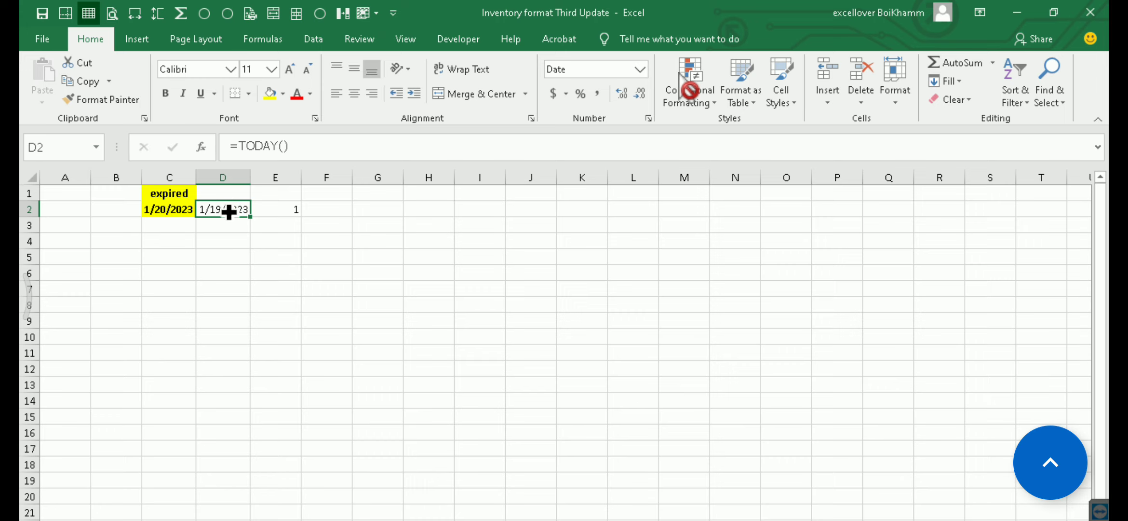
pyautogui.scroll(5, 229, 211)
pyautogui.doubleClick(359, 185)
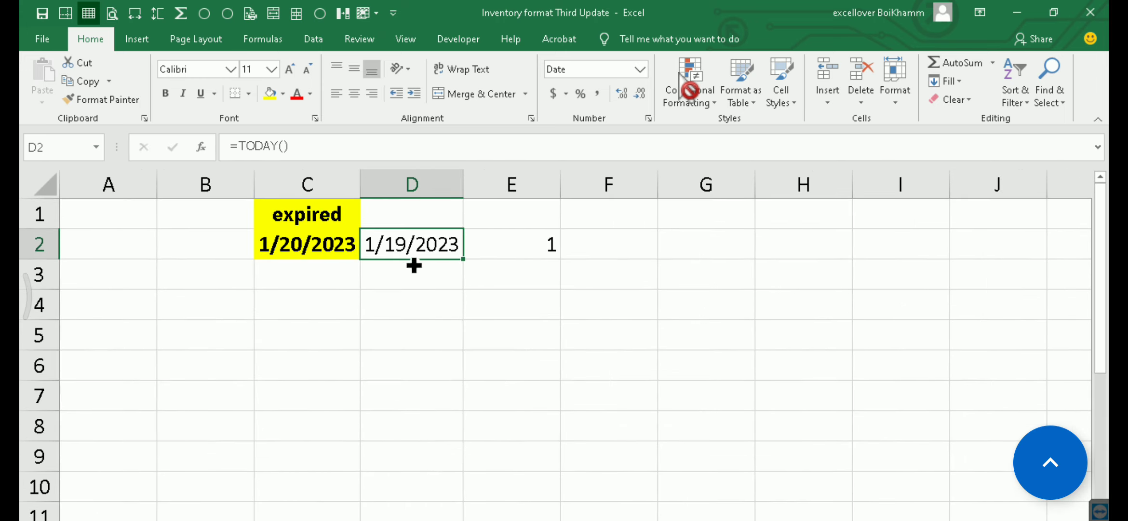
pyautogui.click(507, 243)
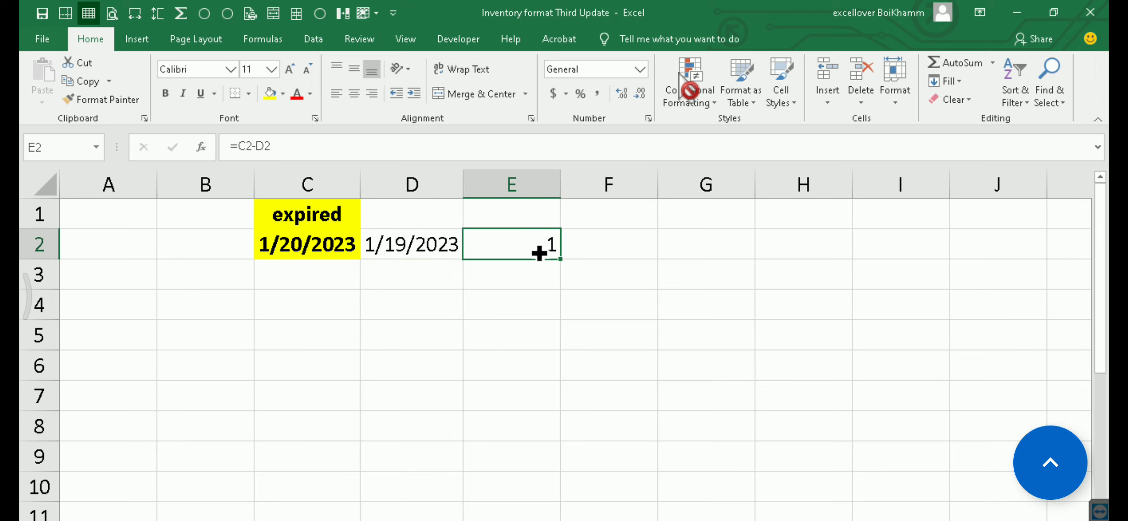
# Try 1/19/2023 as the expiry date in C2, check the remaining days in E2, and undo the date change
pyautogui.doubleClick(307, 244)
pyautogui.moveTo(307, 239); pyautogui.dragTo(282, 239)
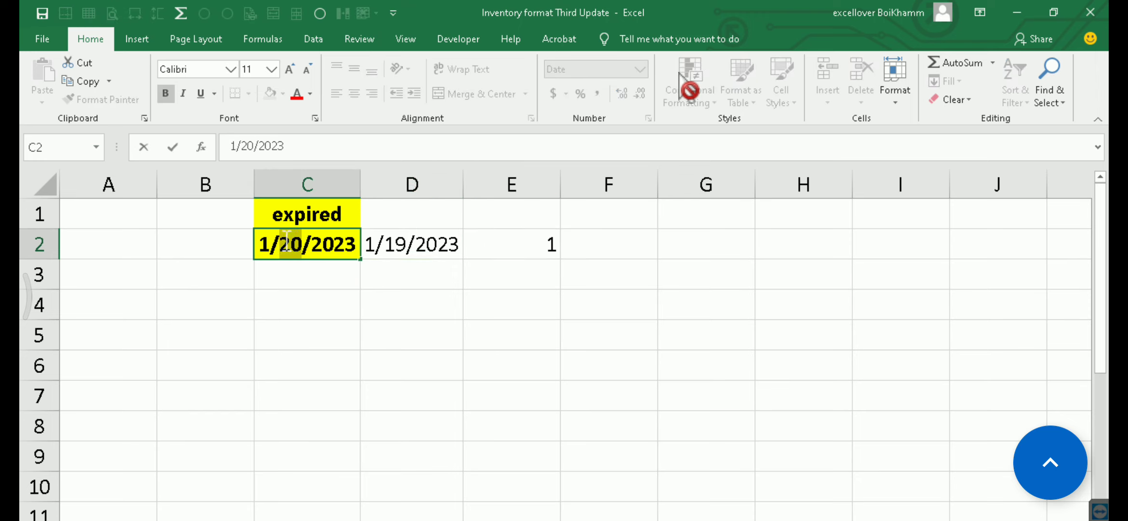
pyautogui.write('19')
pyautogui.press('Return')
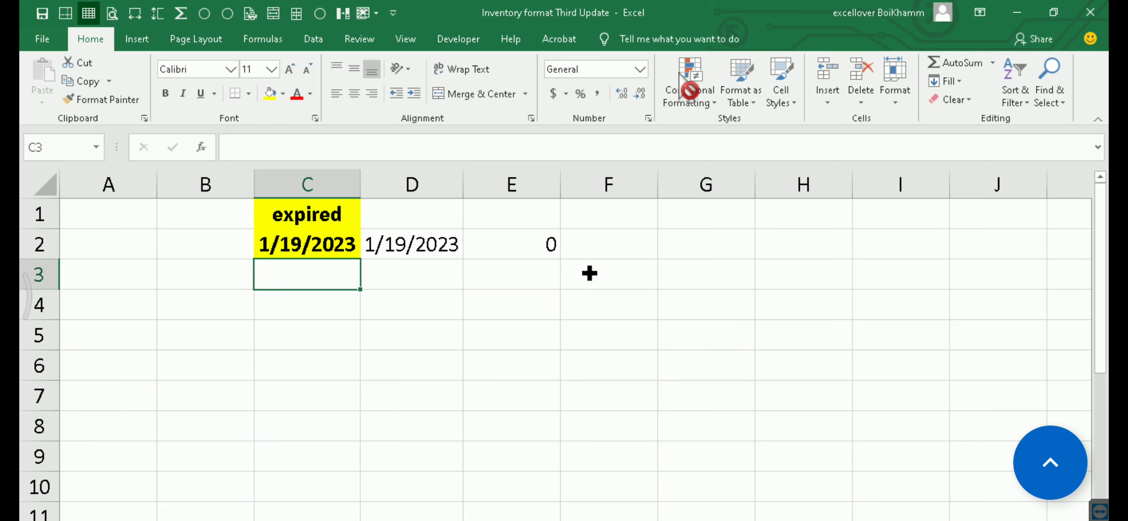
pyautogui.click(547, 244)
pyautogui.hotkey('ctrl', 'z')
# Fill the remaining-days cell E2 with red
pyautogui.click(516, 244)
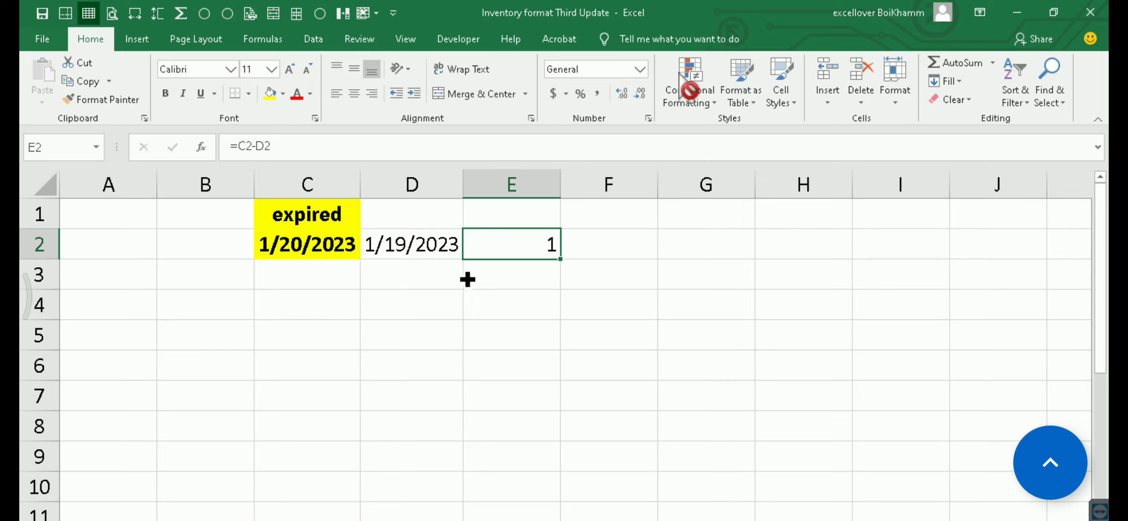
pyautogui.click(275, 95)
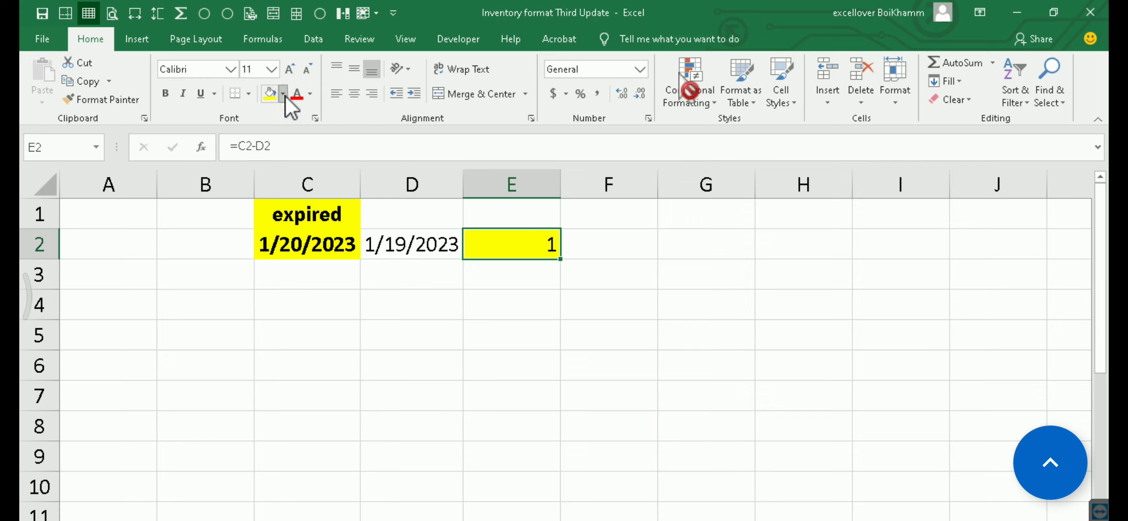
pyautogui.click(283, 94)
pyautogui.click(283, 218)
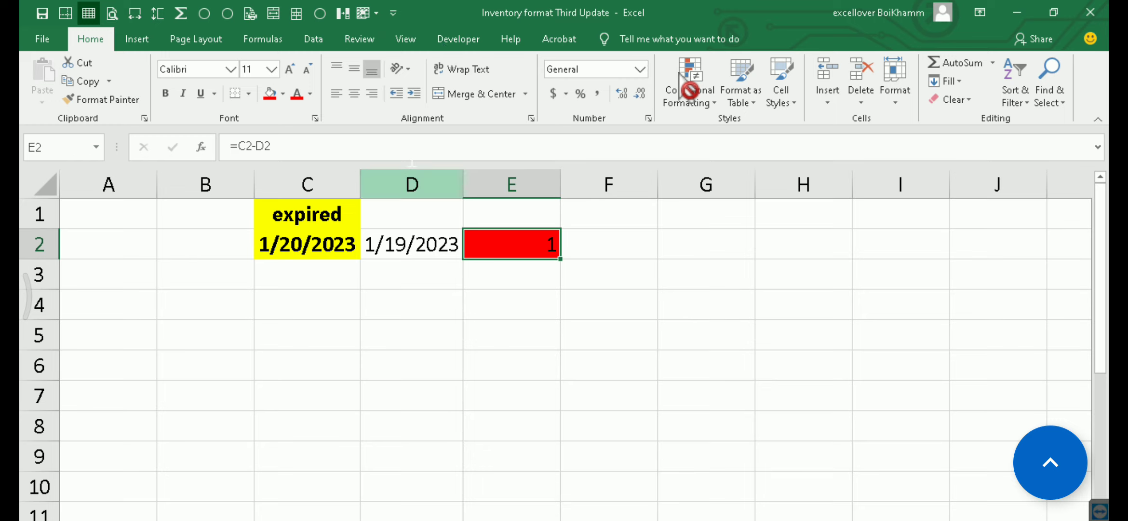
# Protect the new worksheet with a sheet password, allowing only the selection of locked and unlocked cells
pyautogui.click(360, 39)
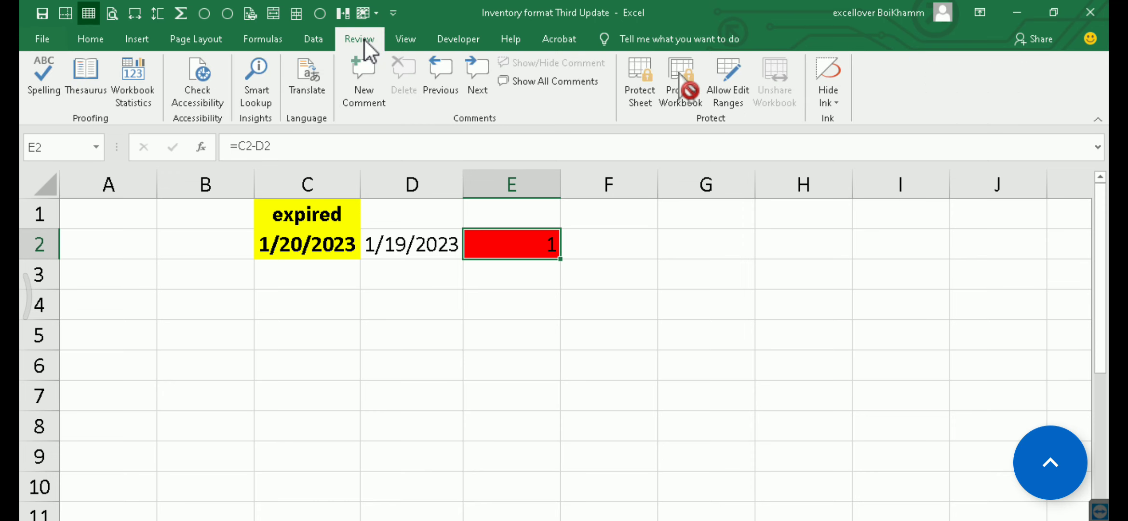
pyautogui.click(650, 84)
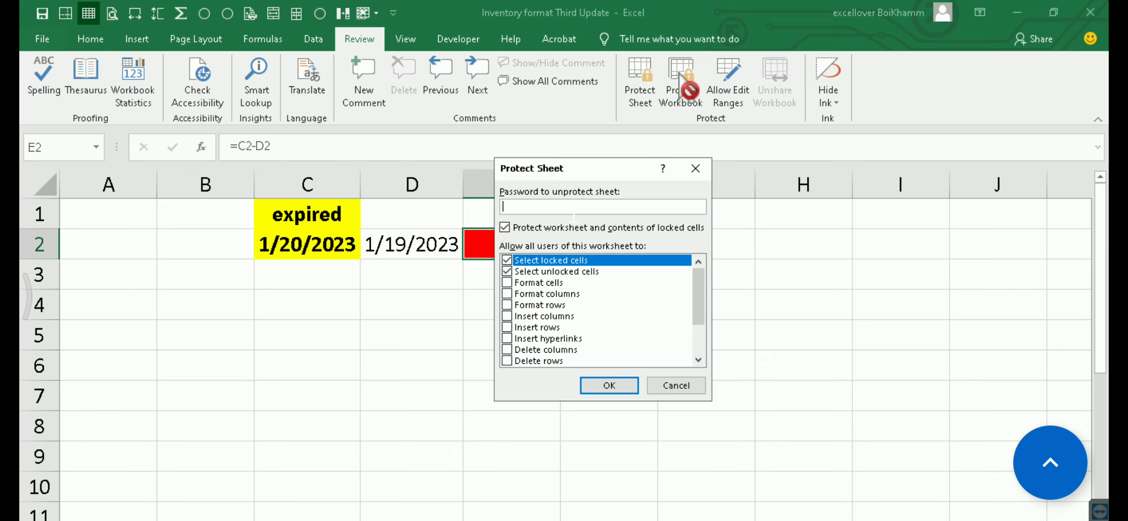
pyautogui.click(611, 386)
pyautogui.write('1')
pyautogui.press('Return')
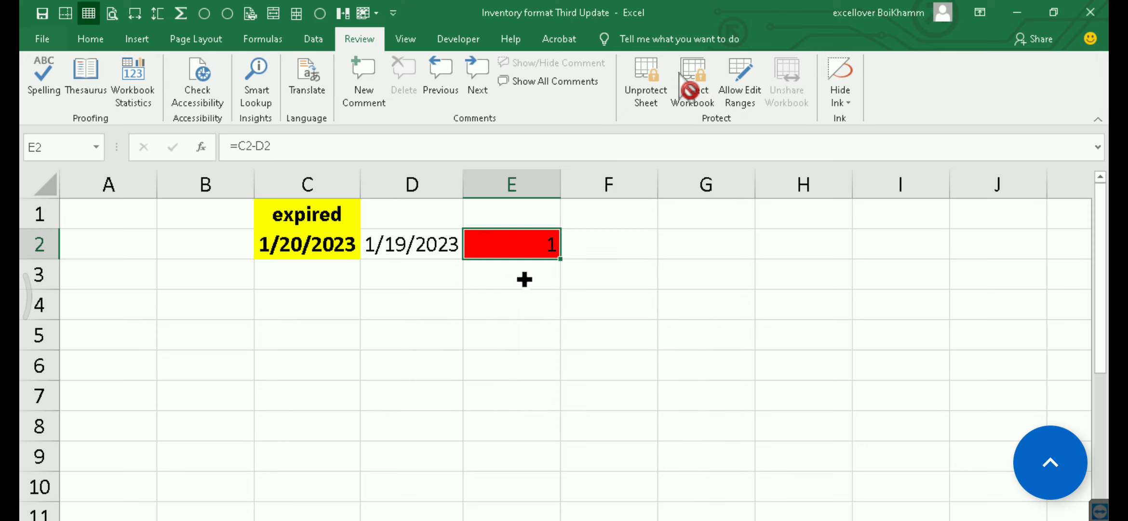
# Try to edit the TODAY formula in D2 on the protected sheet and dismiss the warning
pyautogui.click(307, 247)
pyautogui.click(383, 247)
pyautogui.doubleClick(390, 245)
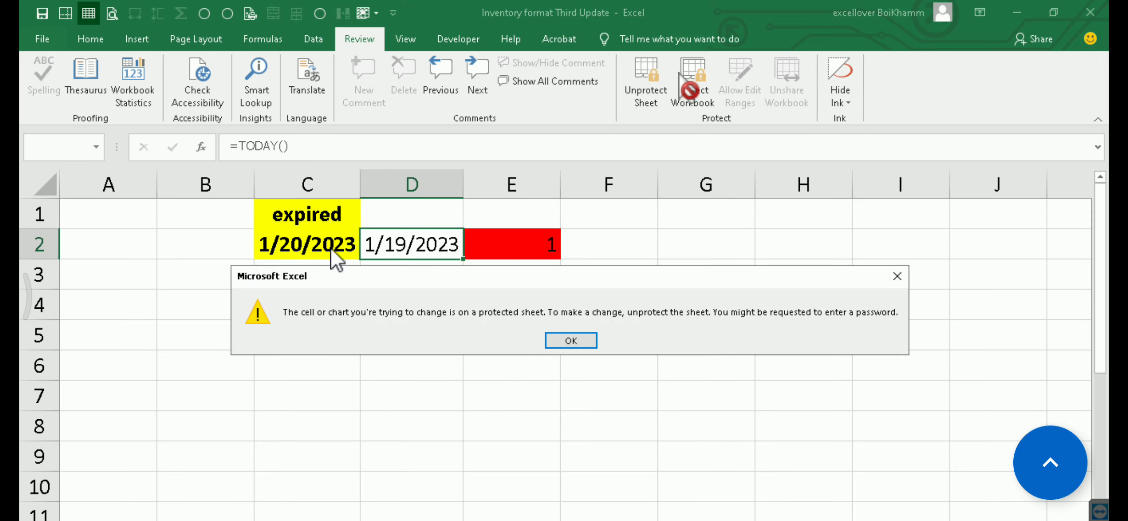
pyautogui.click(568, 334)
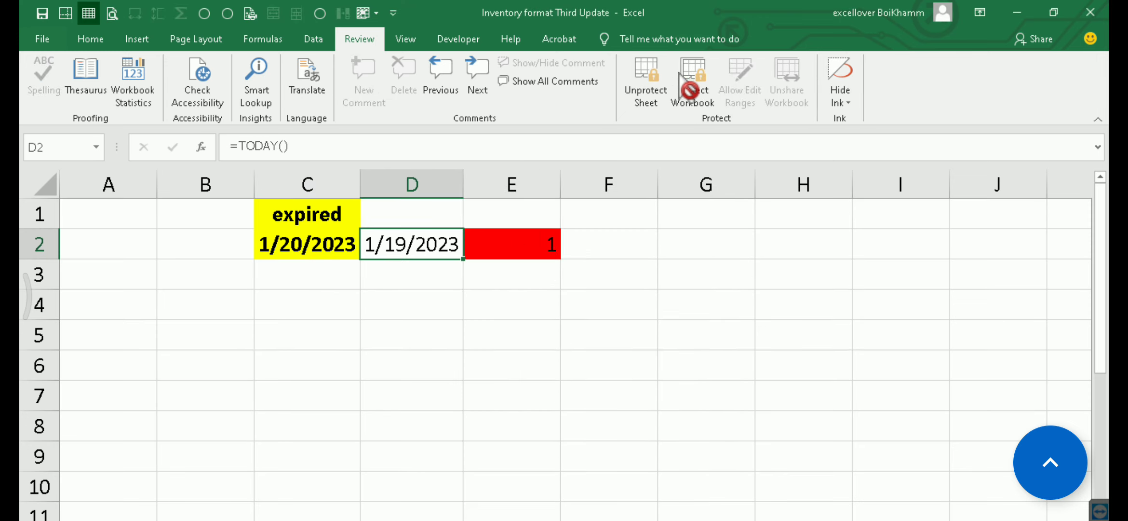
# Look through the neighbouring voucher and record sheets and open the Stock In Voucher sheet
pyautogui.hotkey('ctrl', 'pageup')
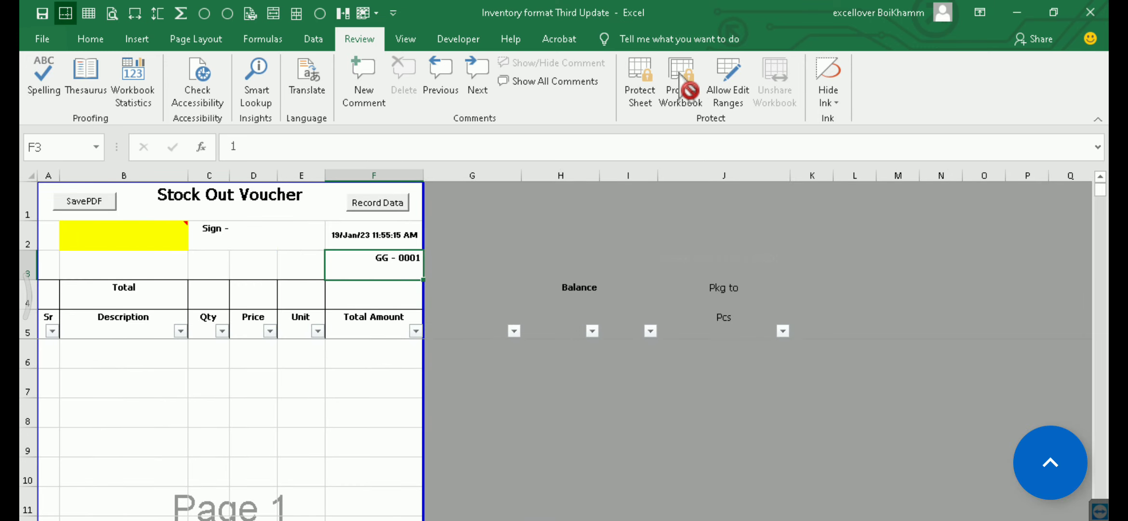
pyautogui.hotkey('ctrl', 'pageup')
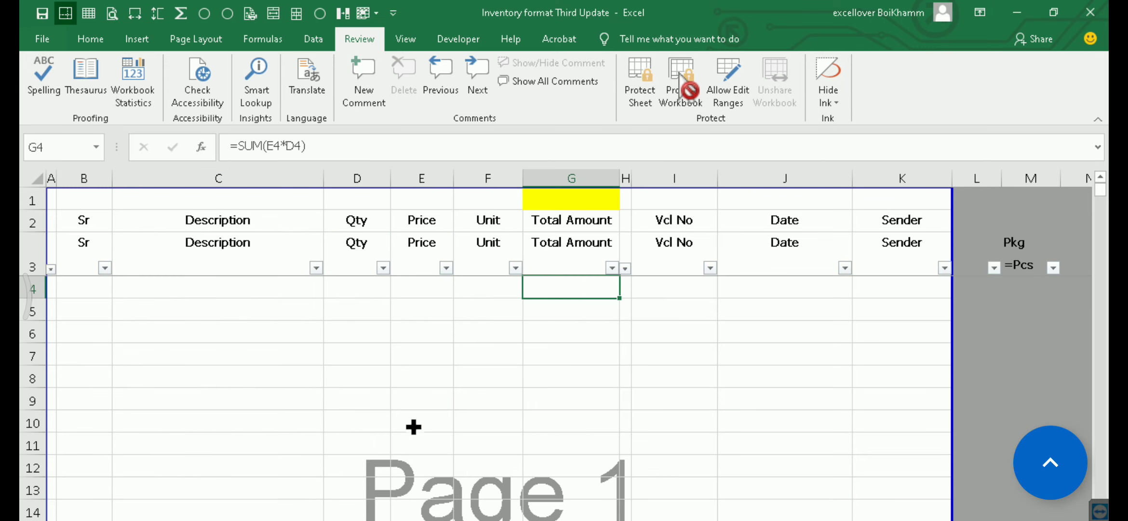
pyautogui.click(219, 293)
pyautogui.hotkey('ctrl', 'pagedown')
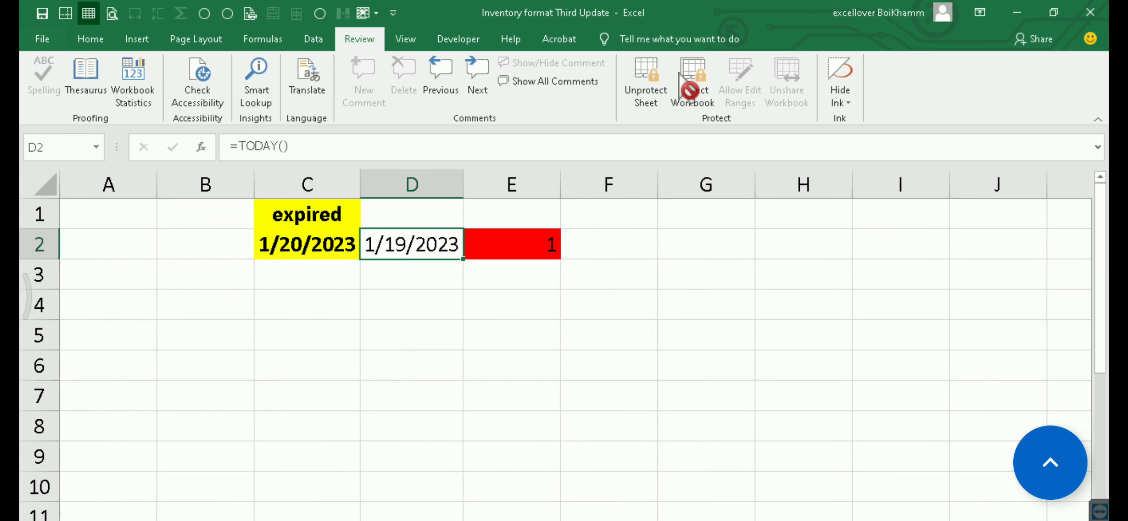
pyautogui.hotkey('ctrl', 'pagedown')
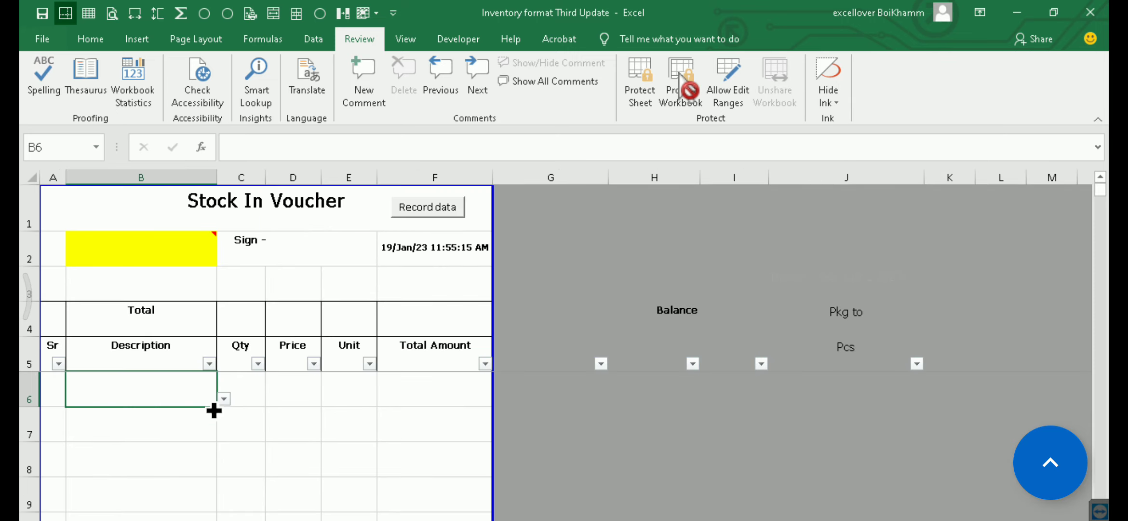
# Look up items with coca and chang in B6, and choose Chang 500mlx24 as the first line's description
pyautogui.write('coca')
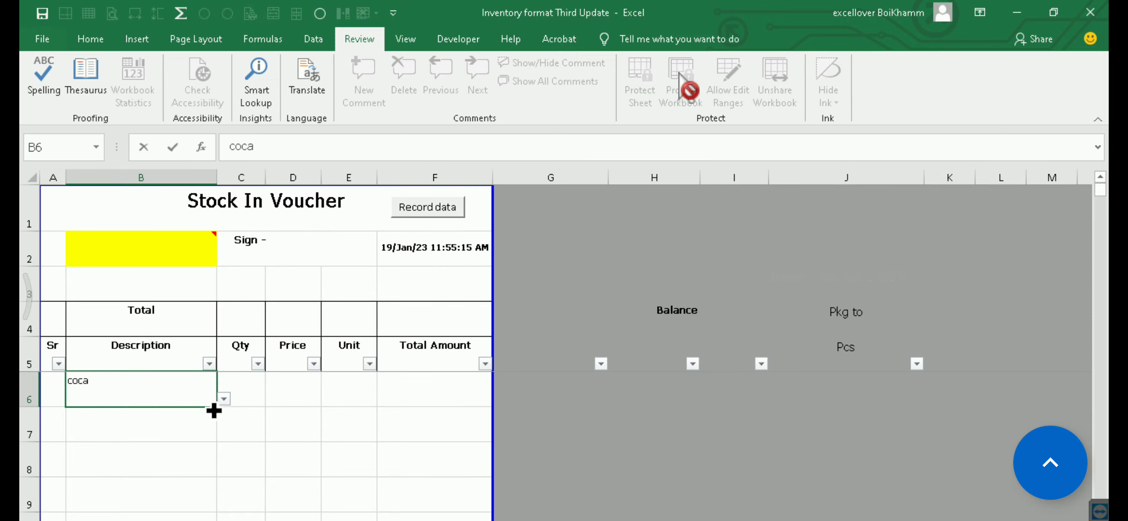
pyautogui.press('Return')
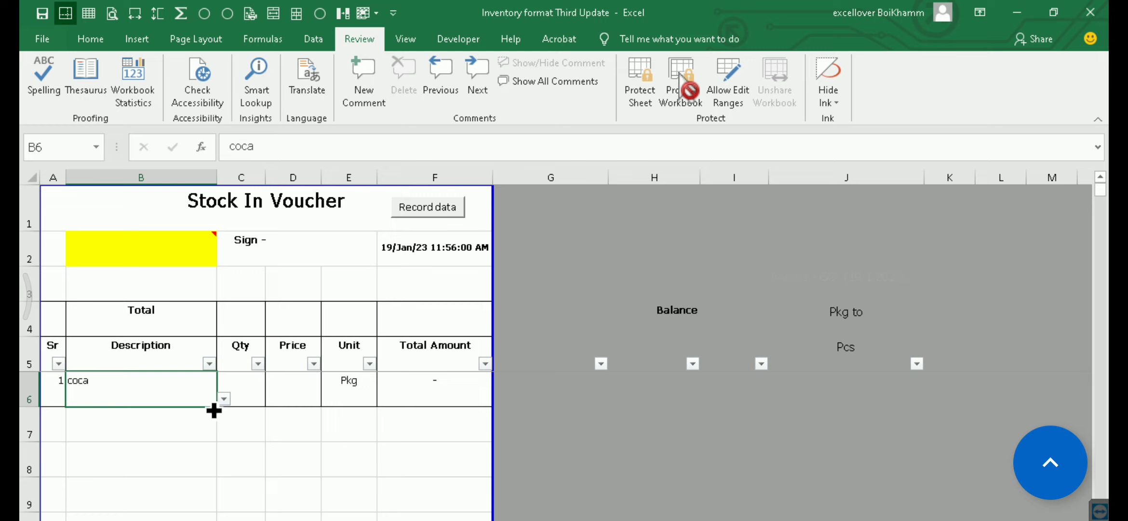
pyautogui.write('chang')
pyautogui.press('Return')
pyautogui.press('Down')
pyautogui.press('Down')
pyautogui.press('Down')
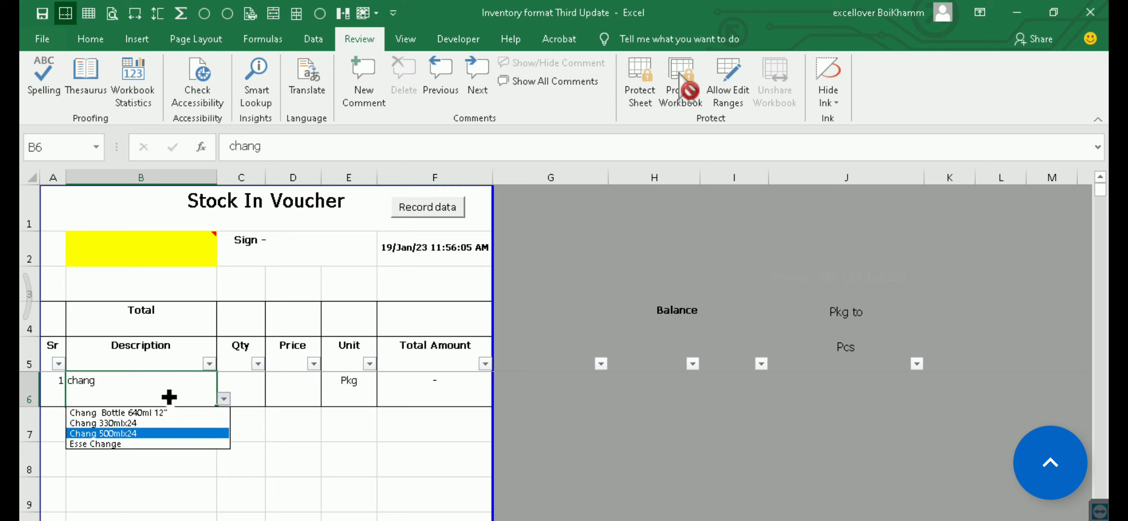
pyautogui.press('Return')
# Set the quantity of the Chang 500mlx24 line to 10 and record the stock-in voucher data
pyautogui.click(250, 389)
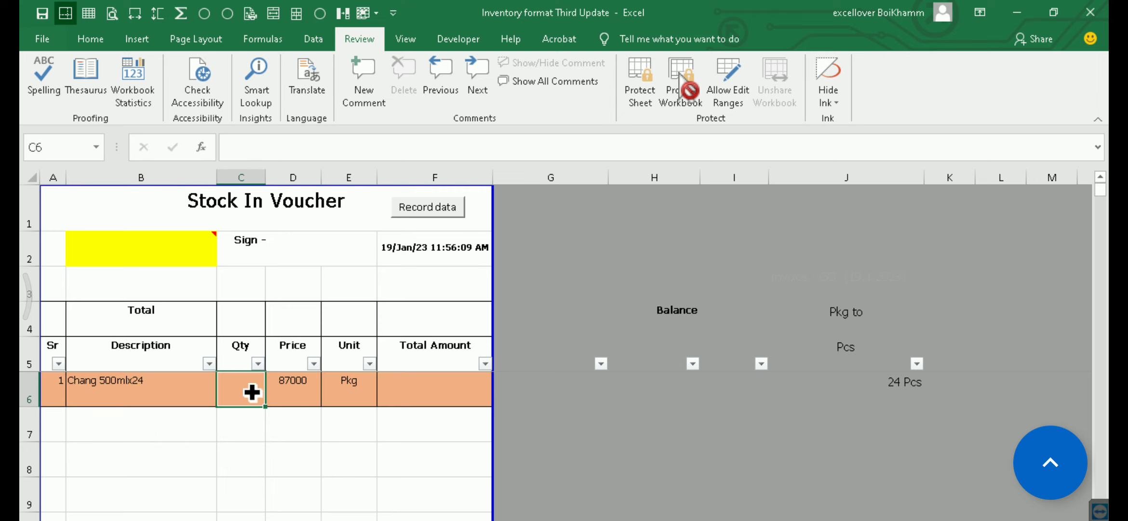
pyautogui.write('10')
pyautogui.press('Tab')
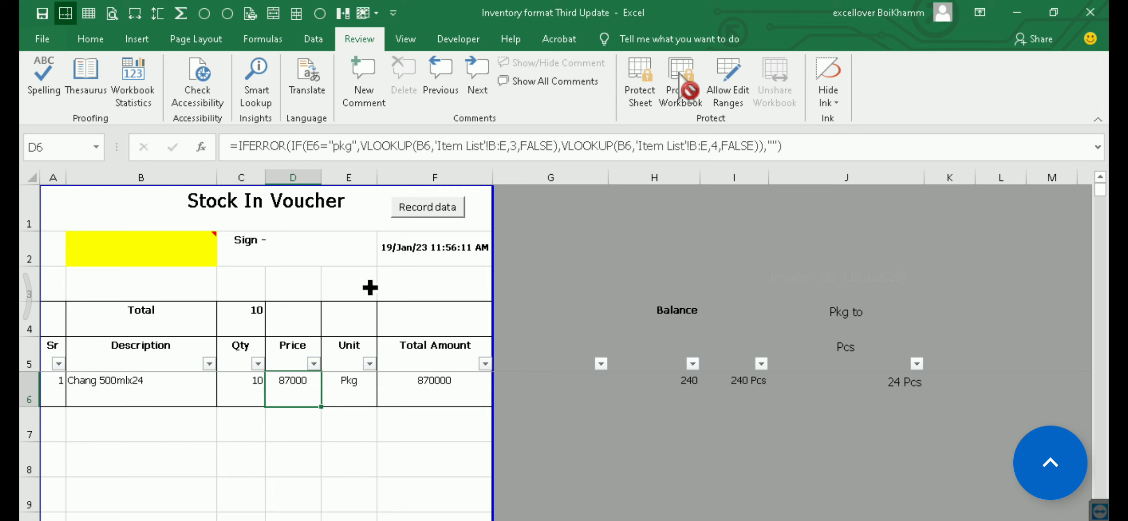
pyautogui.click(434, 212)
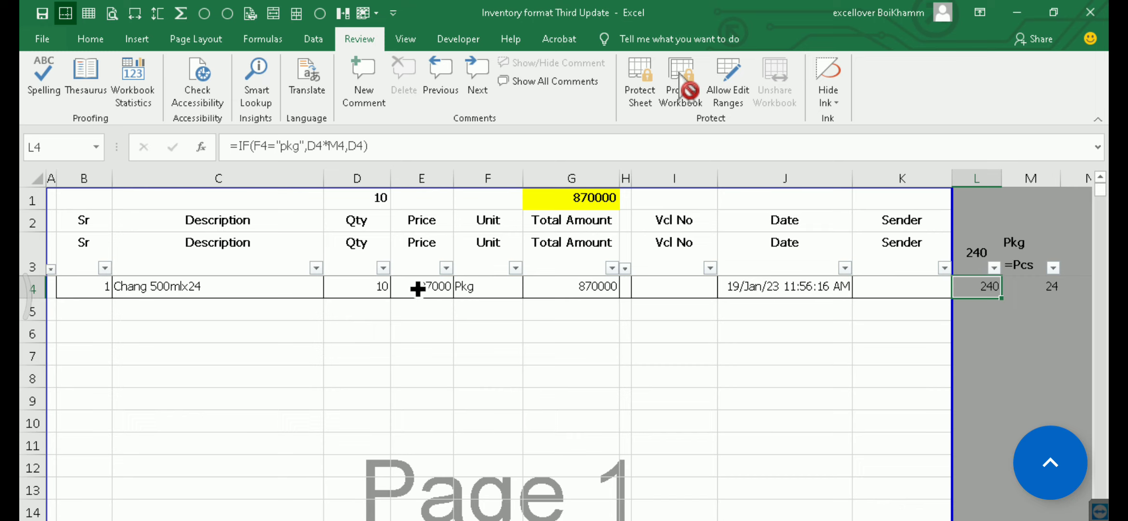
# Check the recorded Chang 500mlx24 row, including its unit, total amount and voucher number cells
pyautogui.moveTo(914, 317); pyautogui.dragTo(193, 305)
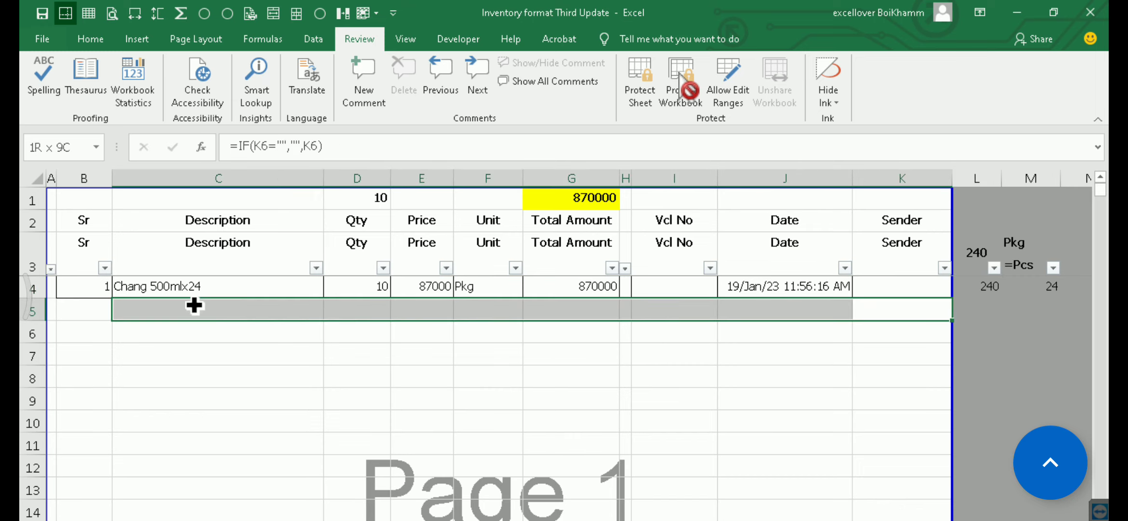
pyautogui.click(587, 287)
pyautogui.click(681, 286)
pyautogui.click(586, 286)
pyautogui.click(497, 290)
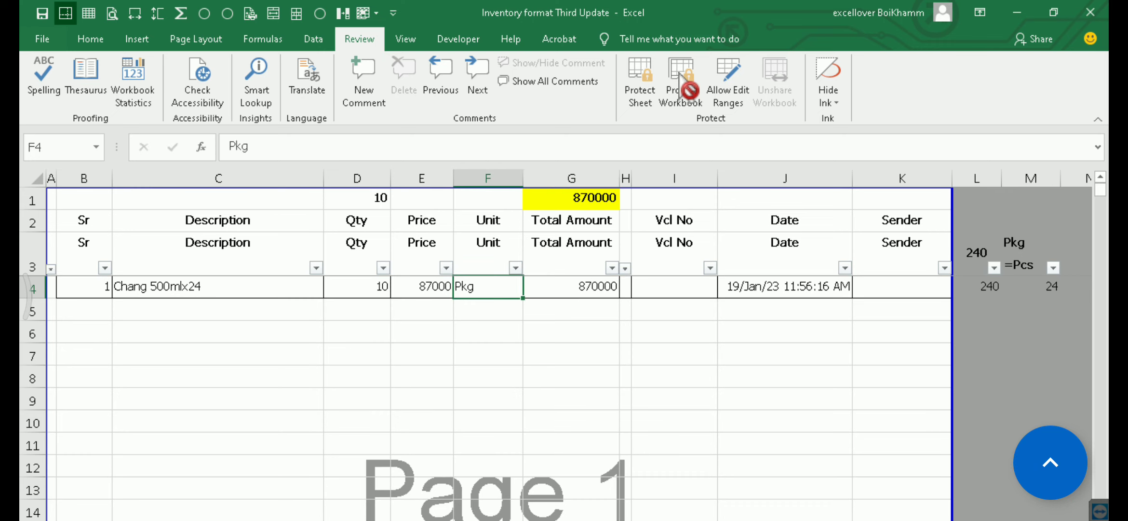
# Examine the Qty, Price, Unit and Total Amount cells and their formulas in row 6 of the Stock In Voucher
pyautogui.hotkey('ctrl', 'pageup')
pyautogui.click(406, 386)
pyautogui.click(334, 389)
pyautogui.click(295, 392)
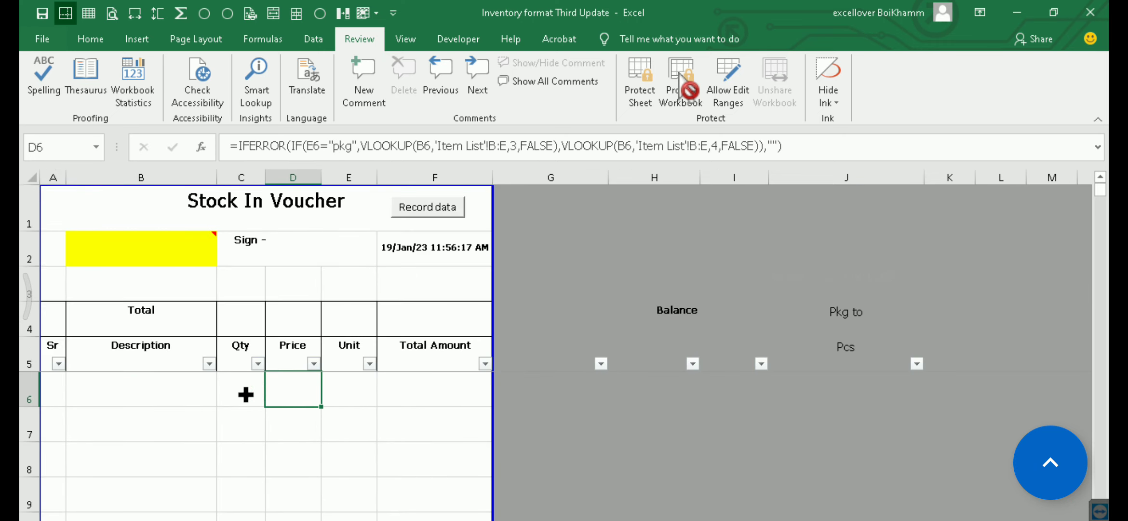
pyautogui.click(255, 392)
pyautogui.click(304, 381)
pyautogui.click(352, 380)
pyautogui.click(423, 389)
pyautogui.click(294, 384)
pyautogui.click(357, 387)
pyautogui.click(440, 388)
pyautogui.click(352, 385)
pyautogui.click(292, 388)
pyautogui.click(363, 389)
pyautogui.click(242, 396)
pyautogui.click(301, 392)
pyautogui.click(342, 394)
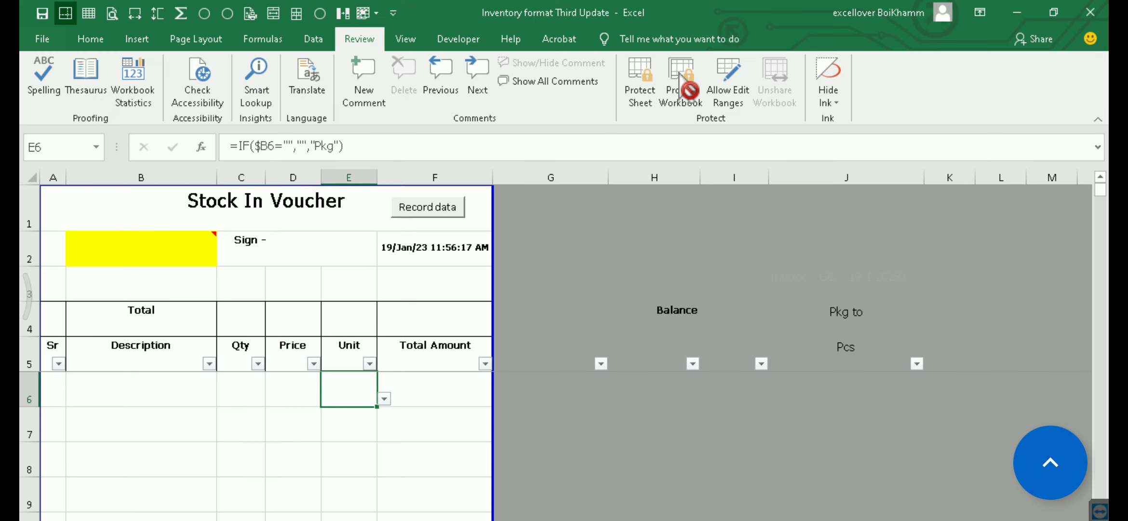
# Examine the Price, Total Amount and Vcl No cells of the recorded stock-in row
pyautogui.click(270, 519)
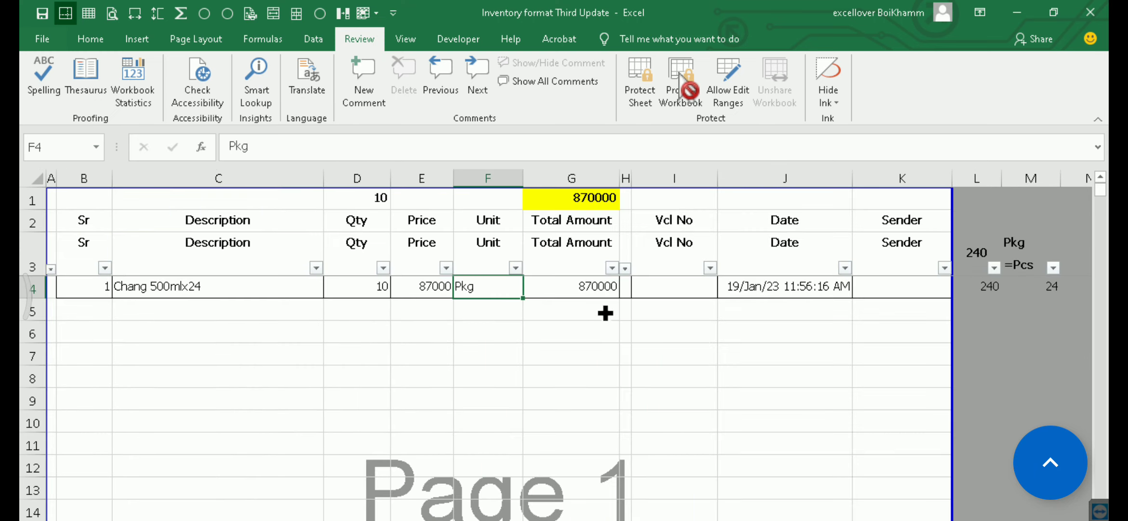
pyautogui.click(422, 282)
pyautogui.click(576, 286)
pyautogui.click(670, 289)
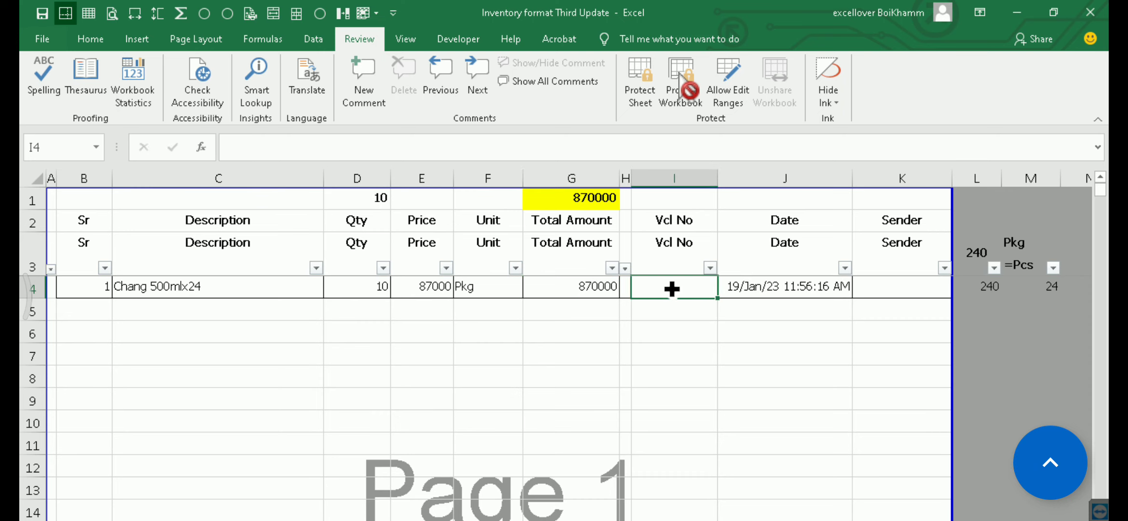
# Put an IF function with the condition Sheet2!E2<=0 before IFERROR in the Price formula of D6 on the Stock In Voucher
pyautogui.click(338, 518)
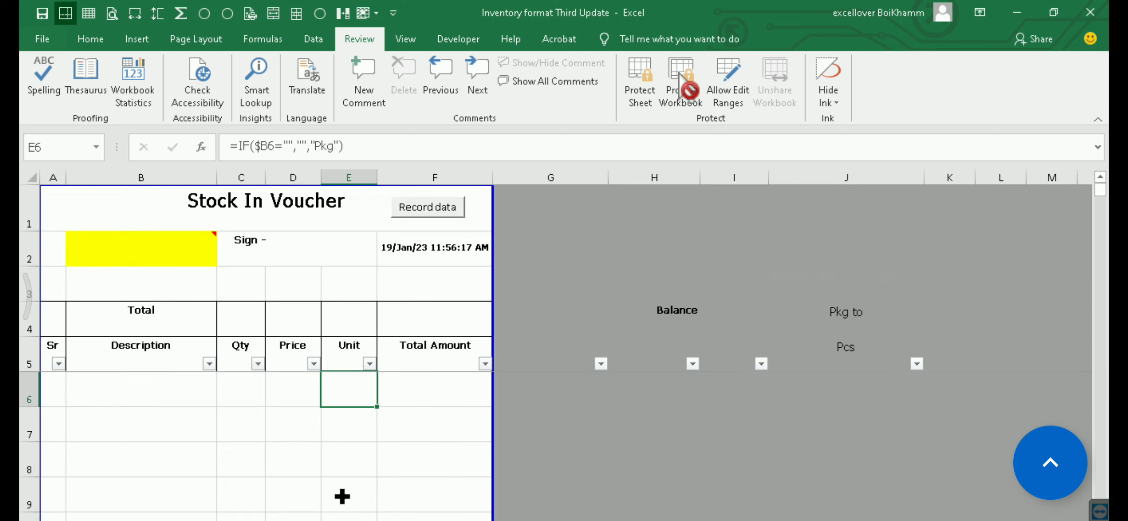
pyautogui.click(298, 391)
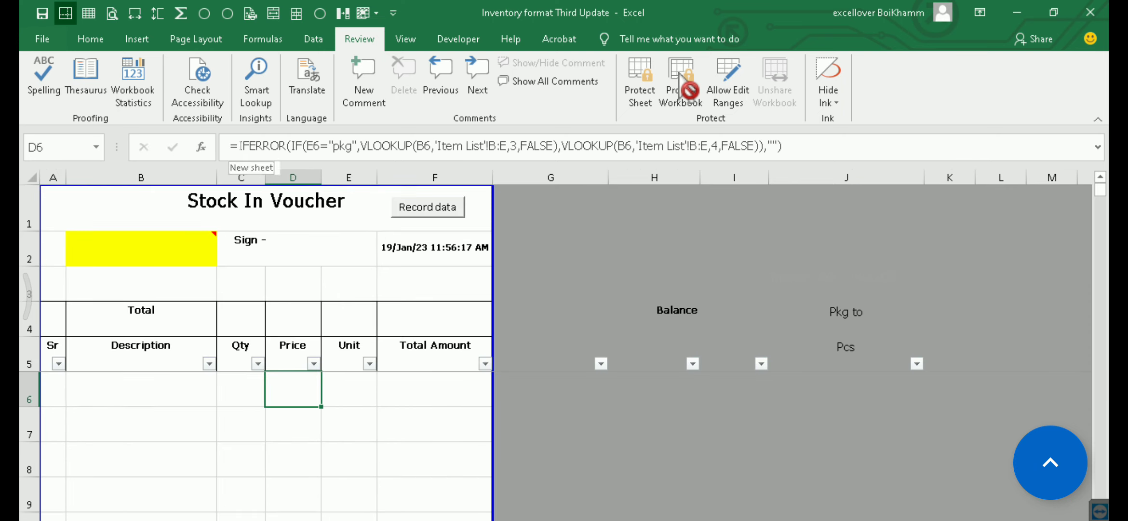
pyautogui.click(239, 146)
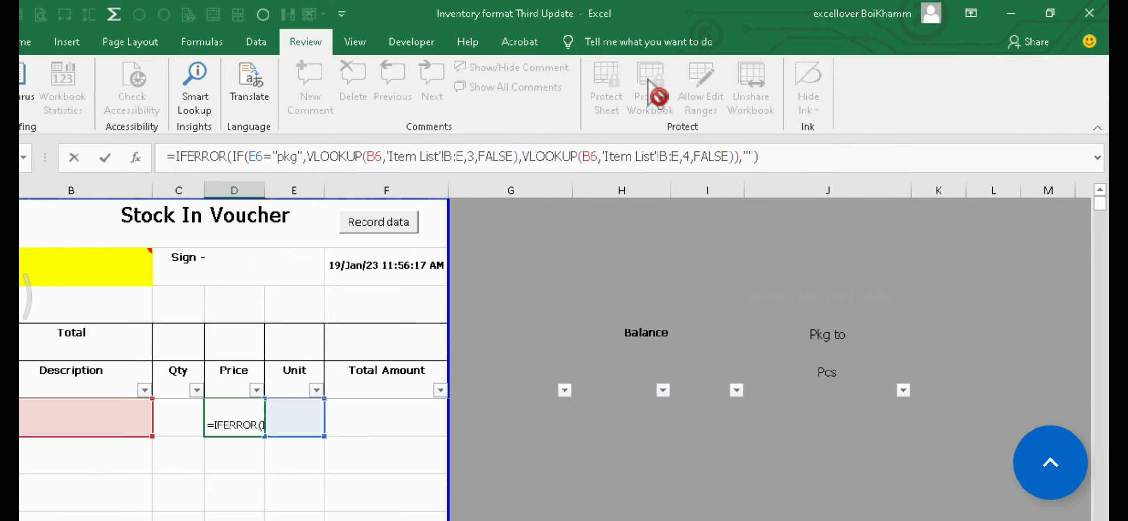
pyautogui.click(649, 79)
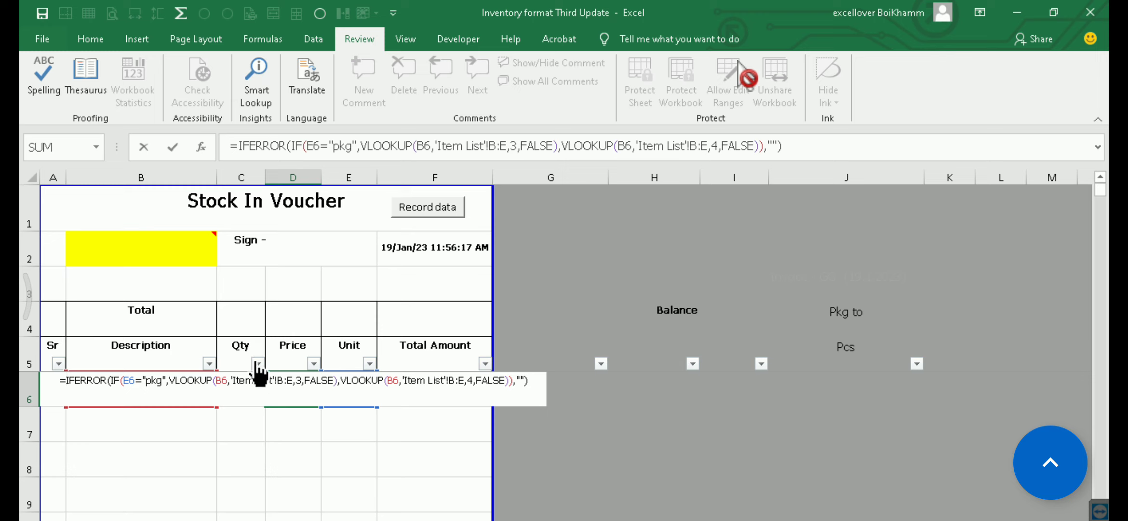
pyautogui.write('if')
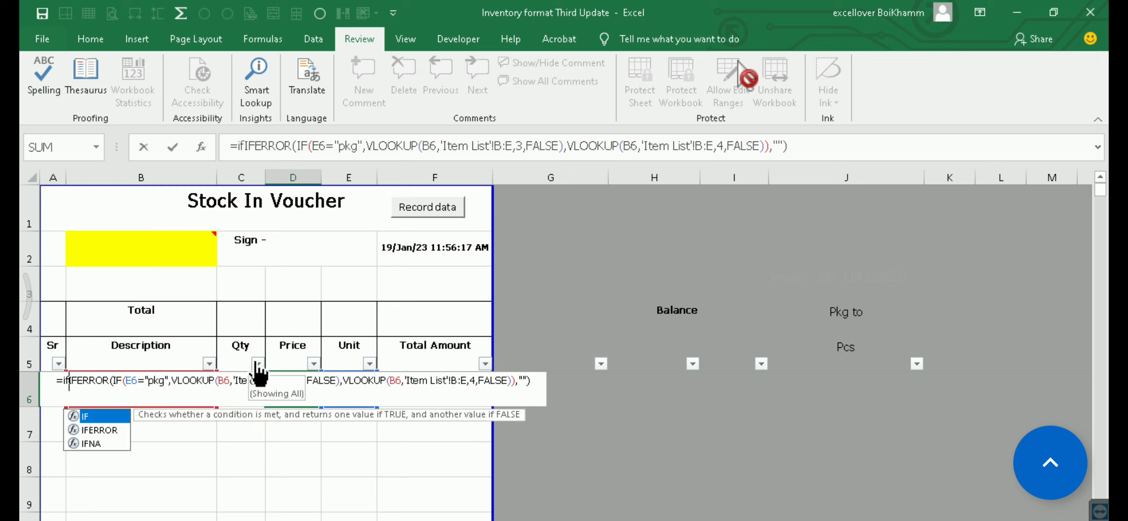
pyautogui.press('Tab')
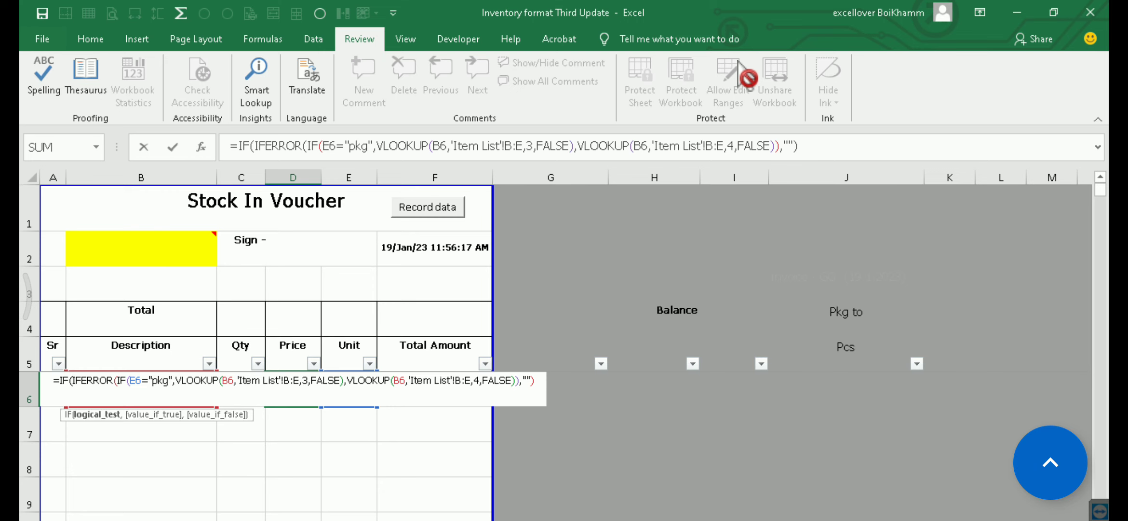
pyautogui.click(424, 519)
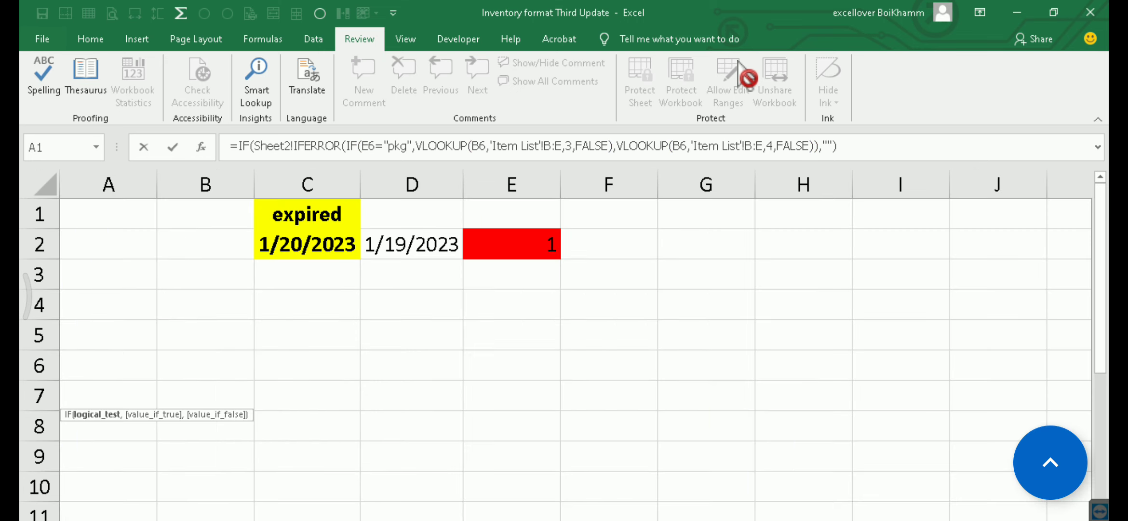
pyautogui.click(513, 248)
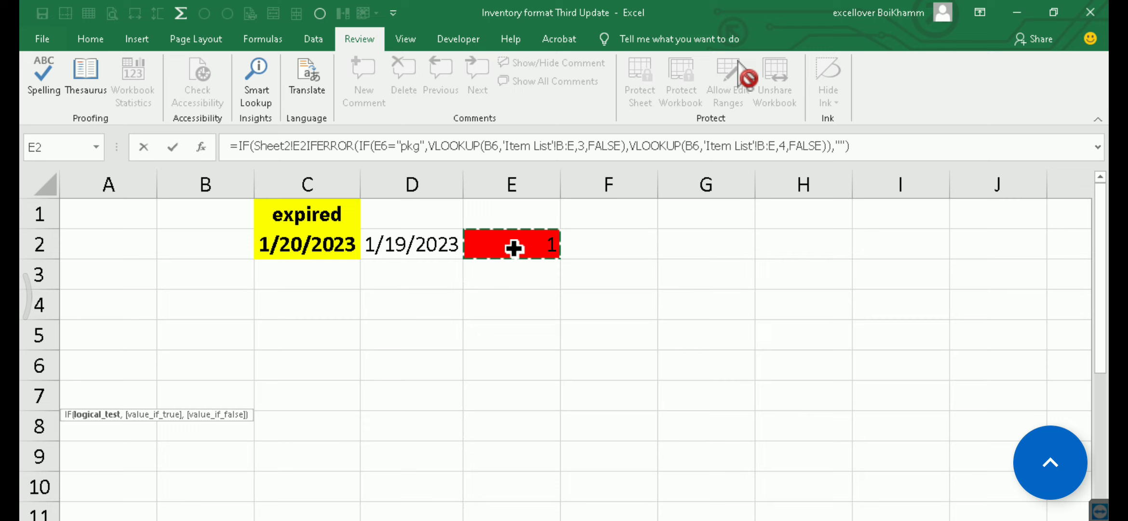
pyautogui.write('<')
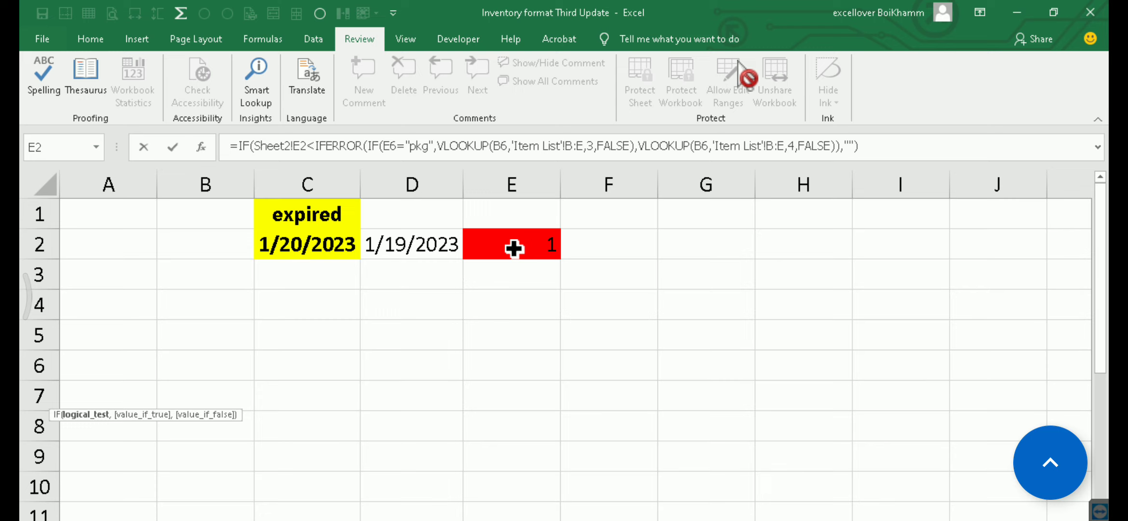
pyautogui.write('=0,')
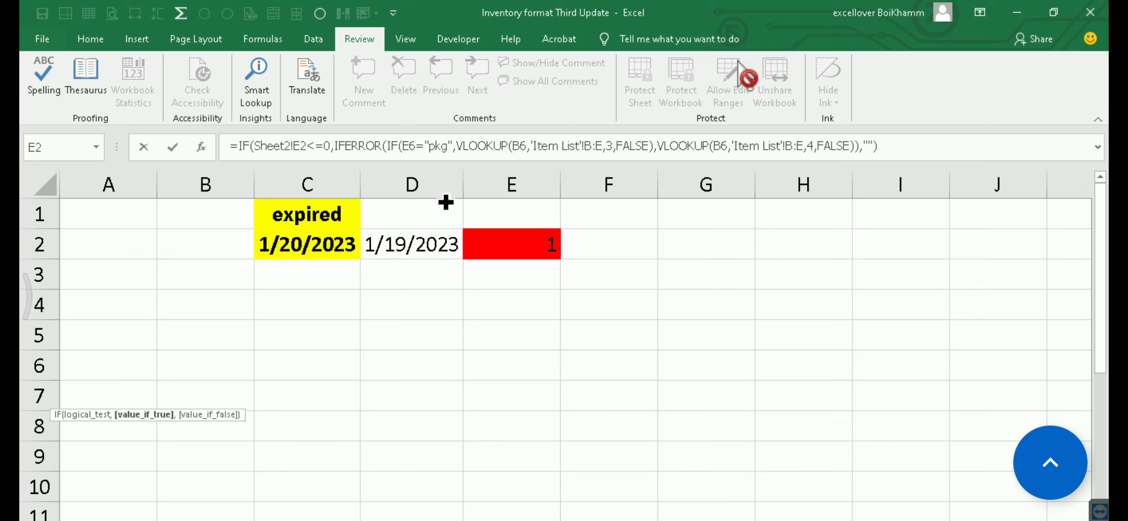
# Return "Expired" when the condition is true, keep the IFERROR lookup as the false value, and review the added IF part
pyautogui.write('"Ex')
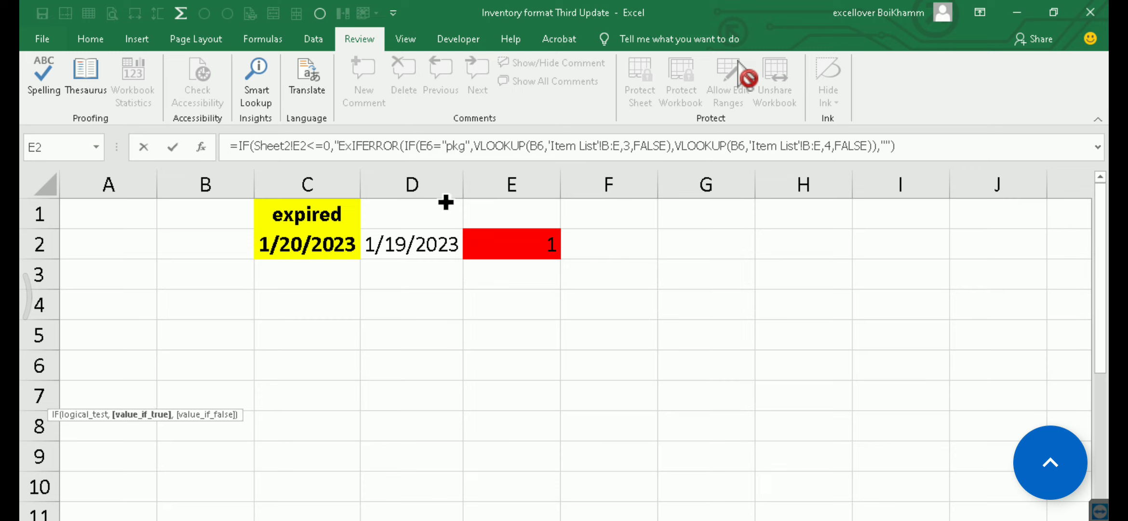
pyautogui.write('pired"')
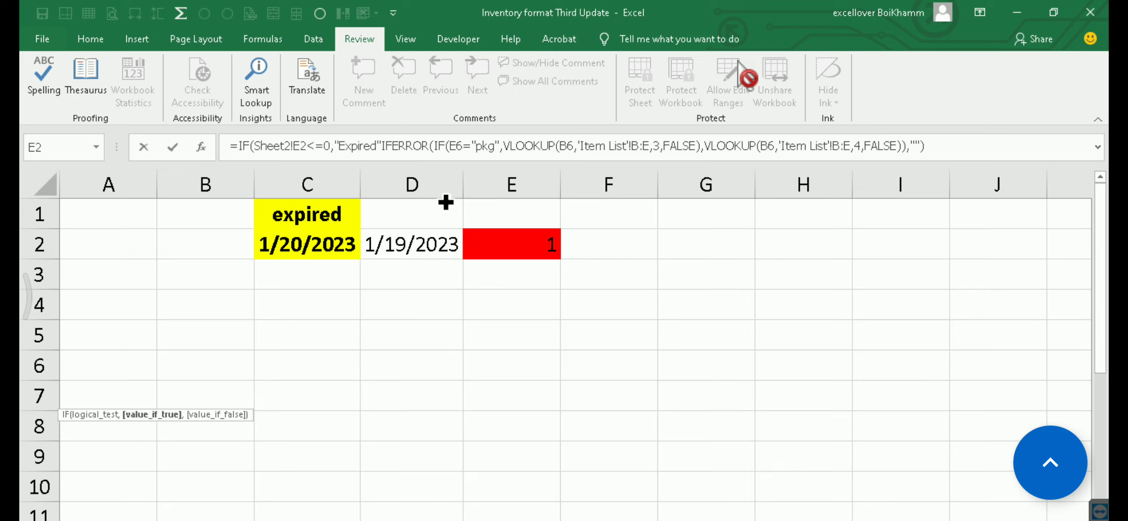
pyautogui.write(',')
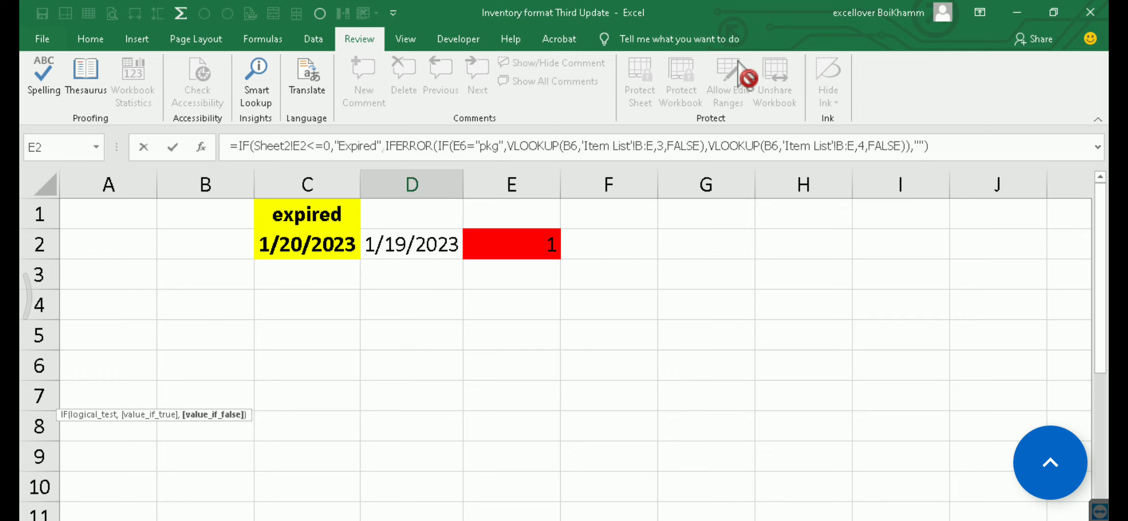
pyautogui.moveTo(382, 146); pyautogui.dragTo(245, 147)
pyautogui.click(244, 146)
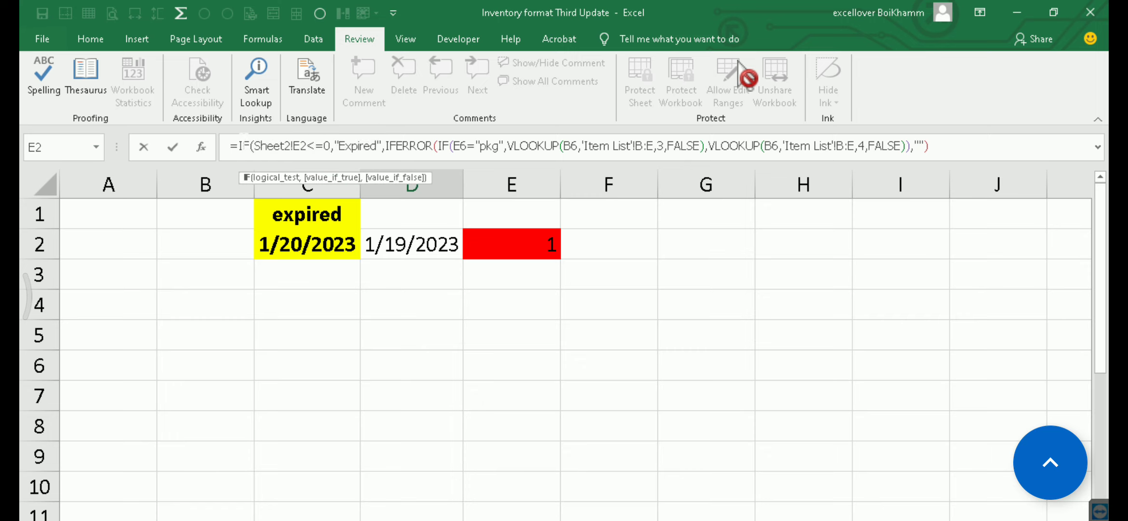
pyautogui.moveTo(239, 146); pyautogui.dragTo(384, 147)
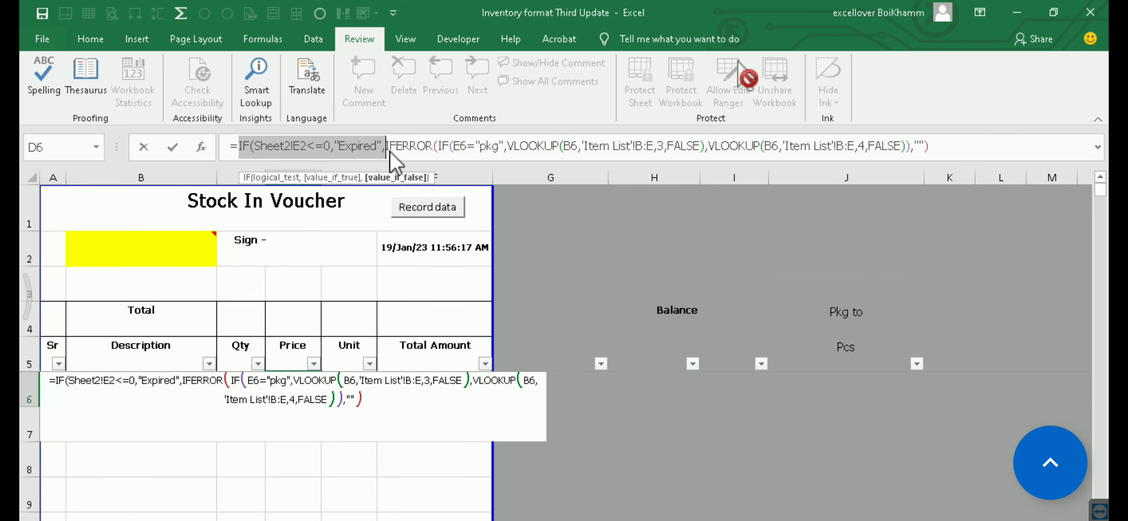
# Commit the D6 formula with the proposed closing bracket correction and fill it down the Price column
pyautogui.press('Return')
pyautogui.click(550, 360)
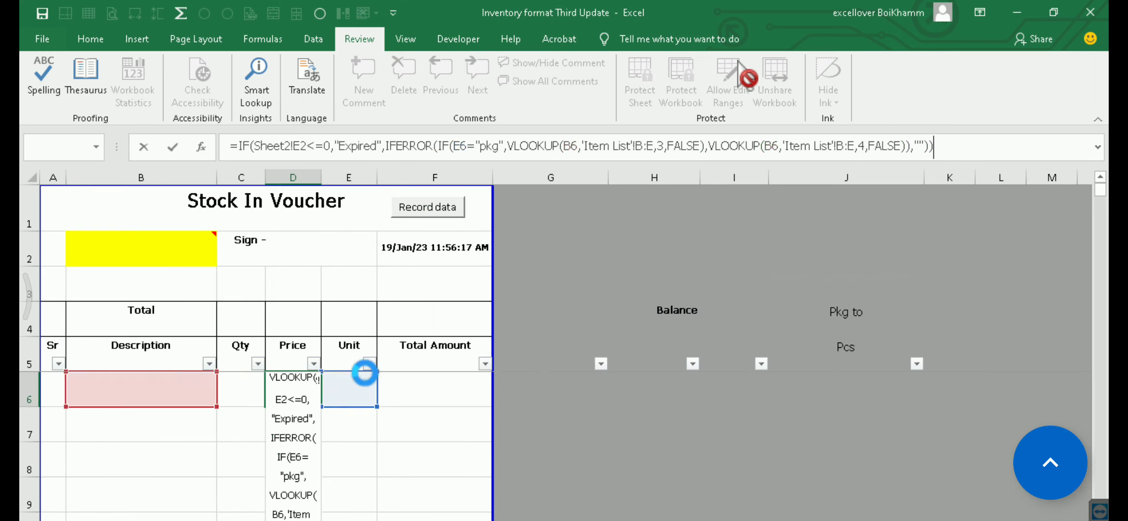
pyautogui.click(297, 395)
pyautogui.doubleClick(322, 406)
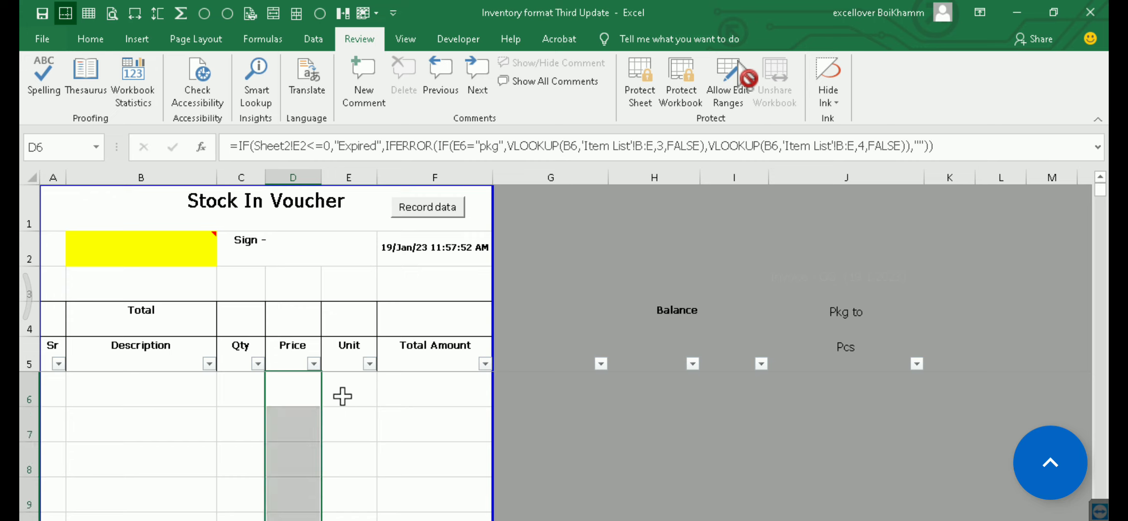
# Make the Sheet2 E2 reference in the D6 Price formula absolute as $E$2 and commit the formula
pyautogui.click(341, 396)
pyautogui.click(297, 397)
pyautogui.click(300, 421)
pyautogui.click(290, 389)
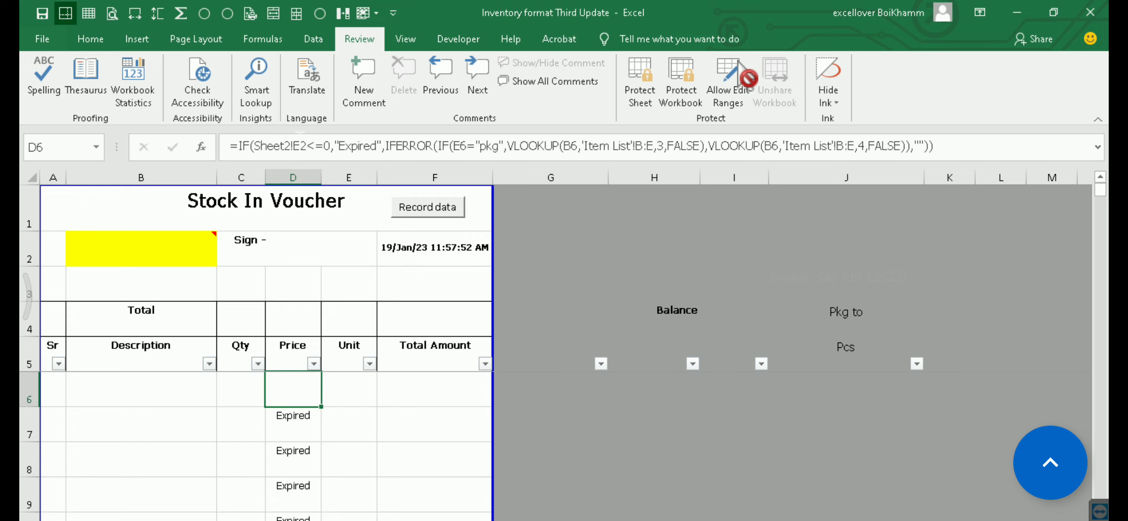
pyautogui.click(302, 146)
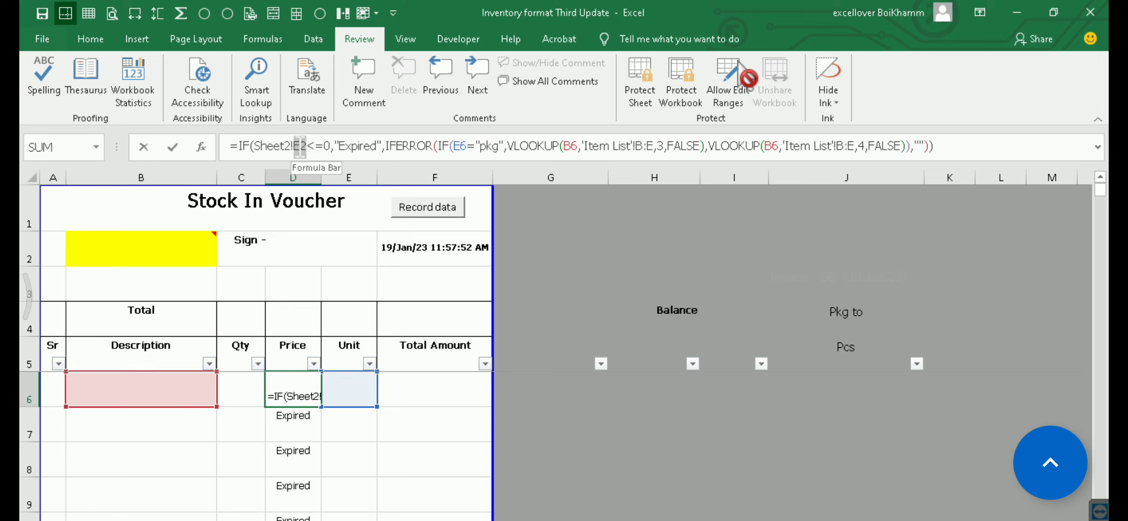
pyautogui.moveTo(294, 146); pyautogui.dragTo(306, 146)
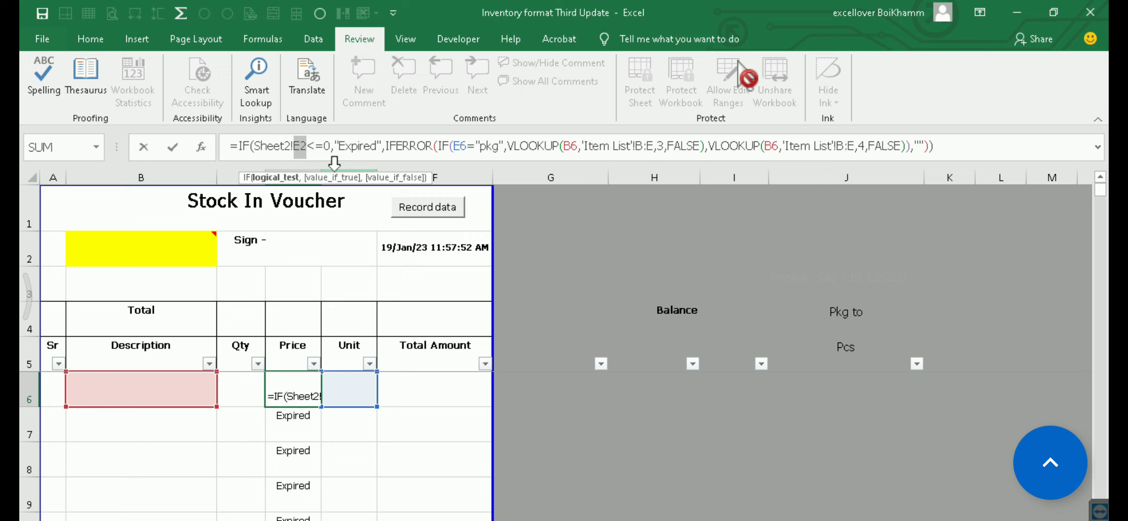
pyautogui.press('F4')
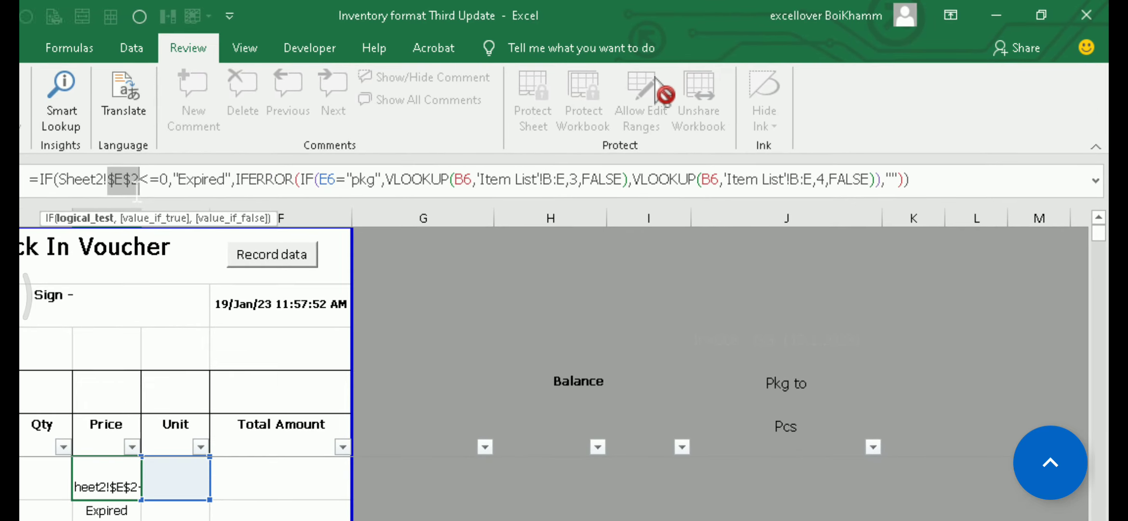
pyautogui.click(106, 478)
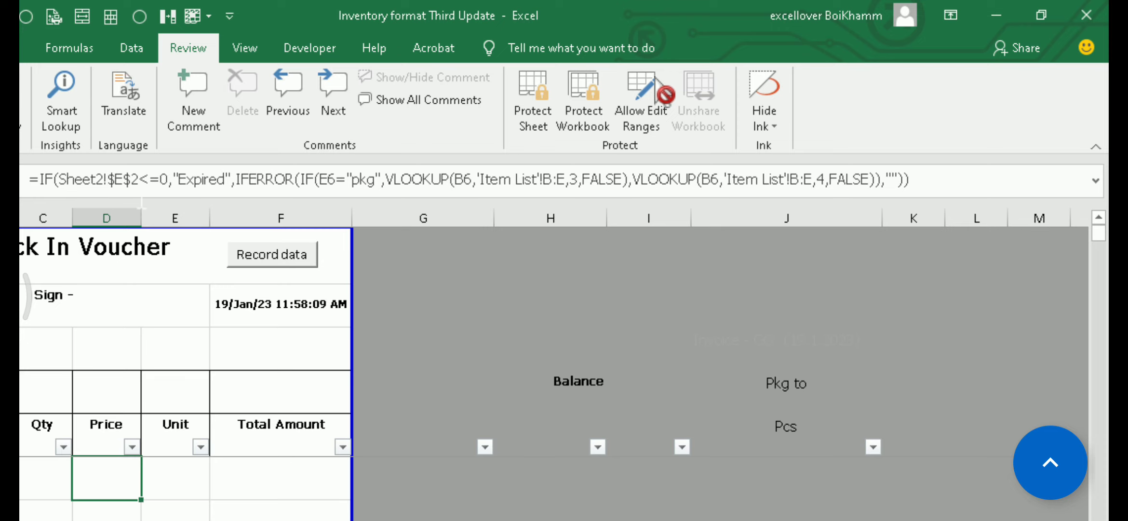
# Copy the IF(Sheet2!$E$2<=0,"Expired", part of the D6 Price formula and leave the cell
pyautogui.moveTo(41, 179); pyautogui.dragTo(241, 179)
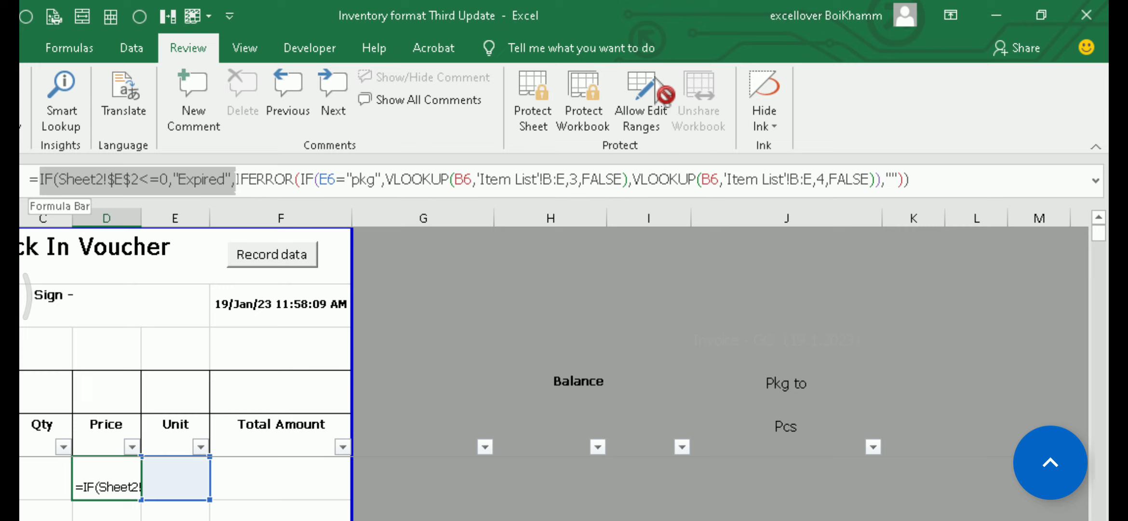
pyautogui.moveTo(225, 179); pyautogui.dragTo(235, 180)
pyautogui.hotkey('ctrl', 'c')
pyautogui.press('Tab')
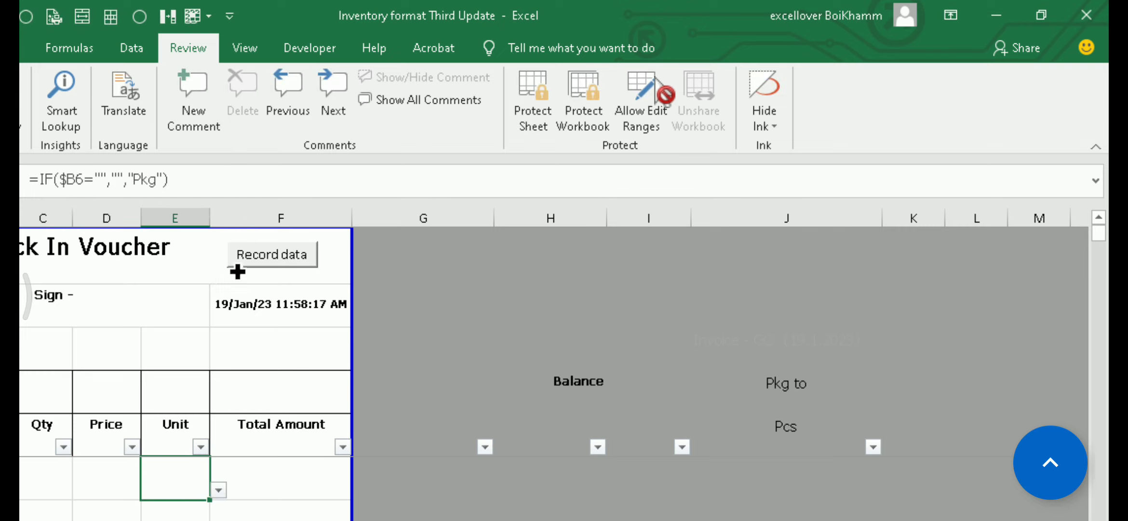
# Insert the copied expiry condition before IF in the E6 Unit formula, commit it and fill it down the Unit column
pyautogui.click(41, 180)
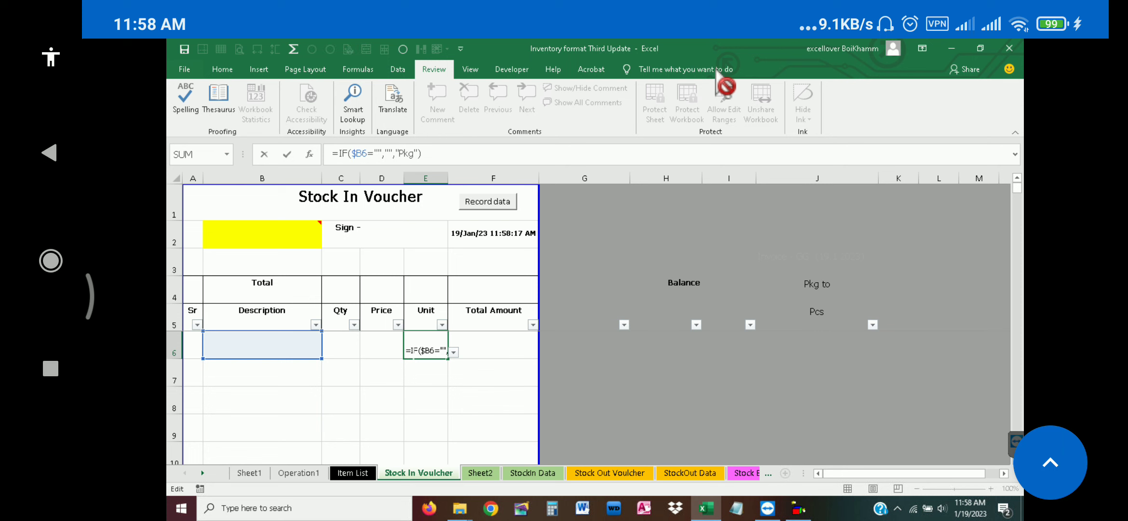
pyautogui.click(413, 351)
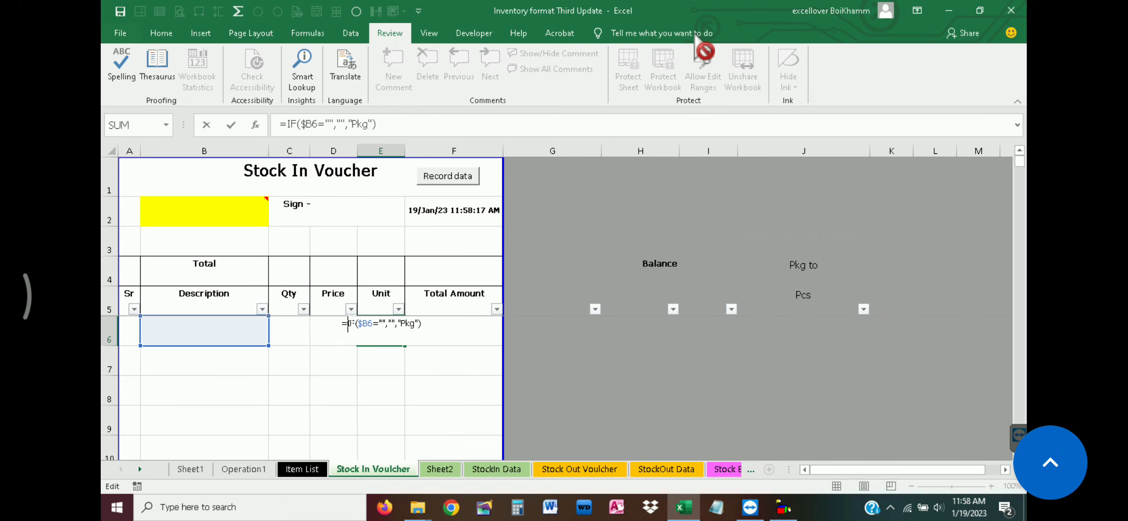
pyautogui.hotkey('ctrl', 'v')
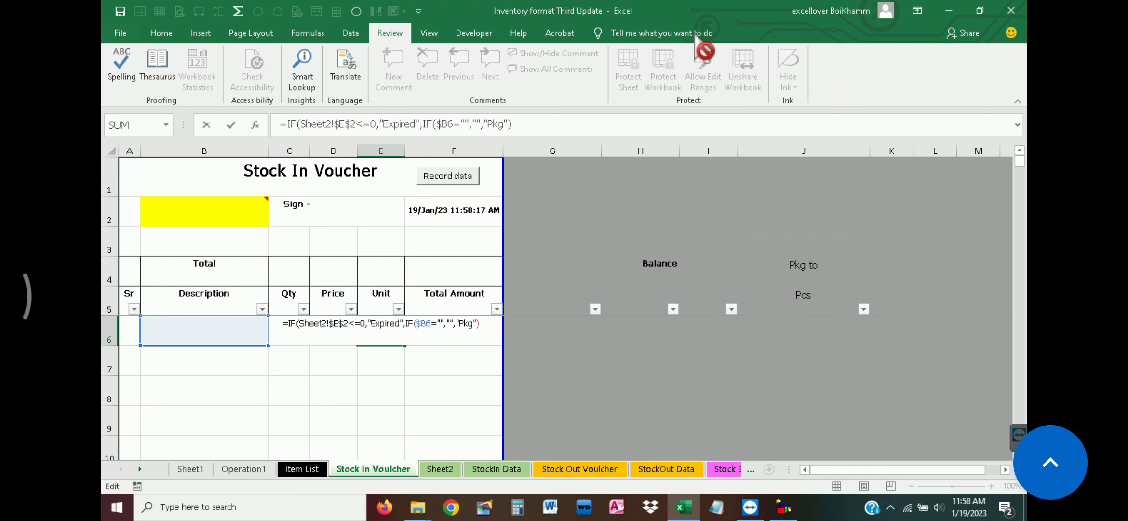
pyautogui.press('Return')
pyautogui.press('Return')
pyautogui.click(375, 330)
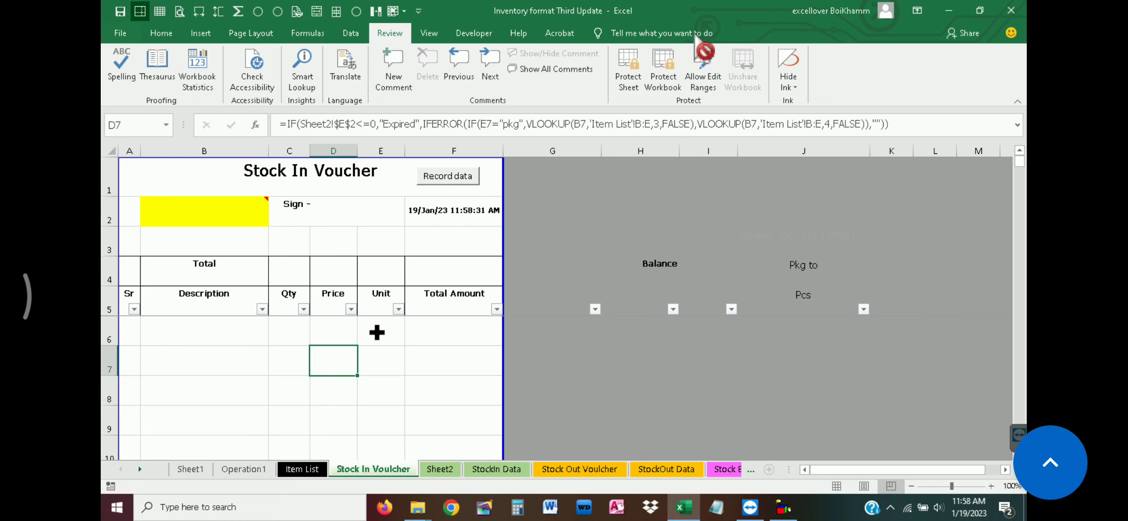
pyautogui.doubleClick(407, 346)
# Insert the copied expiry condition before IF in the F6 Total Amount formula and review the added part
pyautogui.click(441, 329)
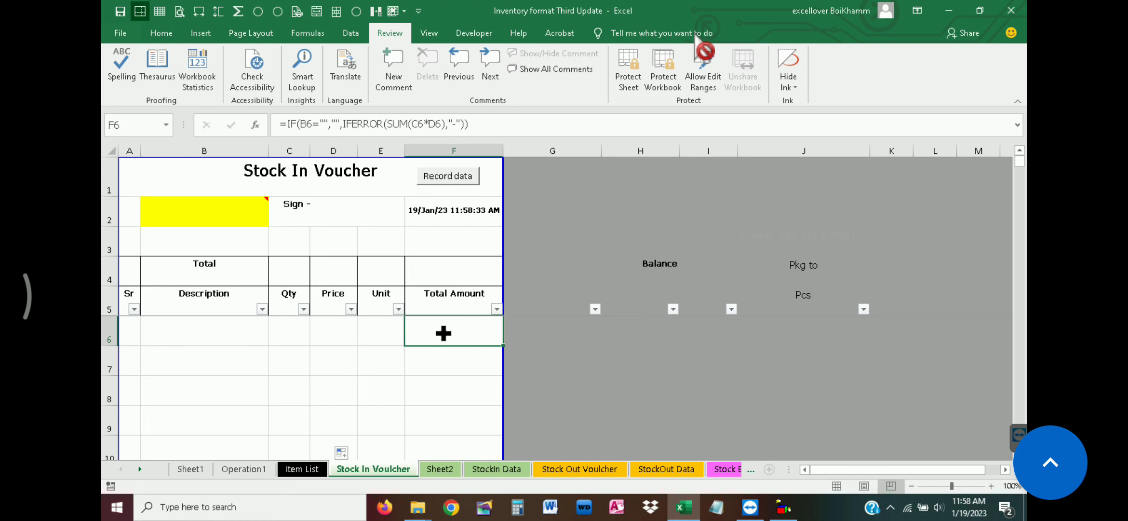
pyautogui.doubleClick(438, 324)
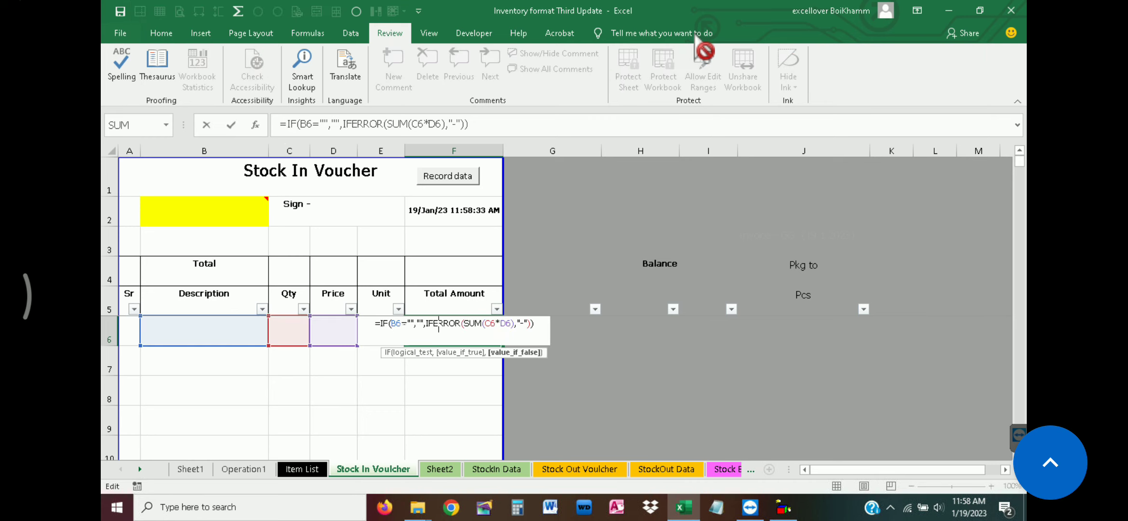
pyautogui.click(380, 324)
pyautogui.hotkey('ctrl', 'v')
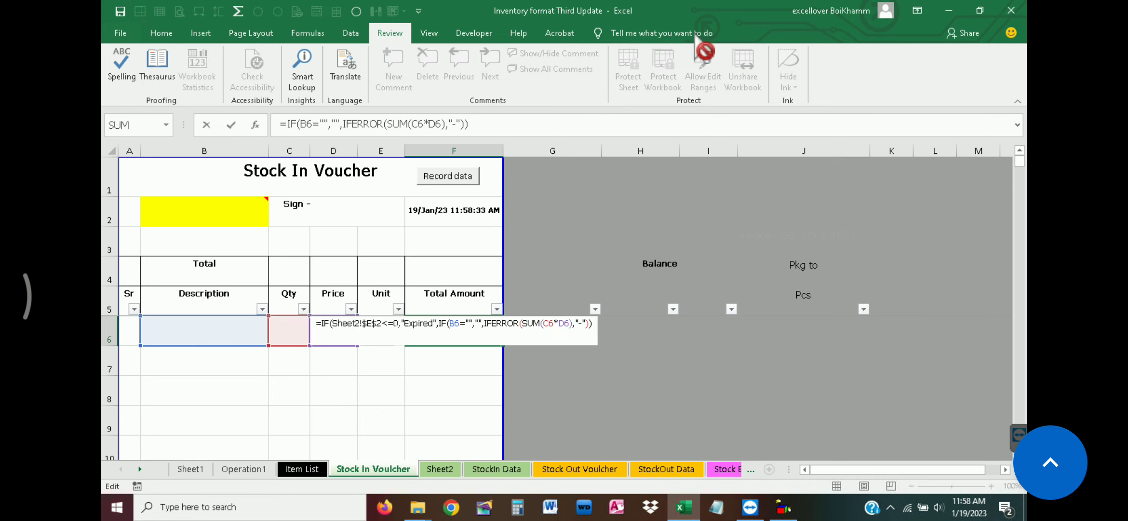
pyautogui.moveTo(439, 324); pyautogui.dragTo(322, 323)
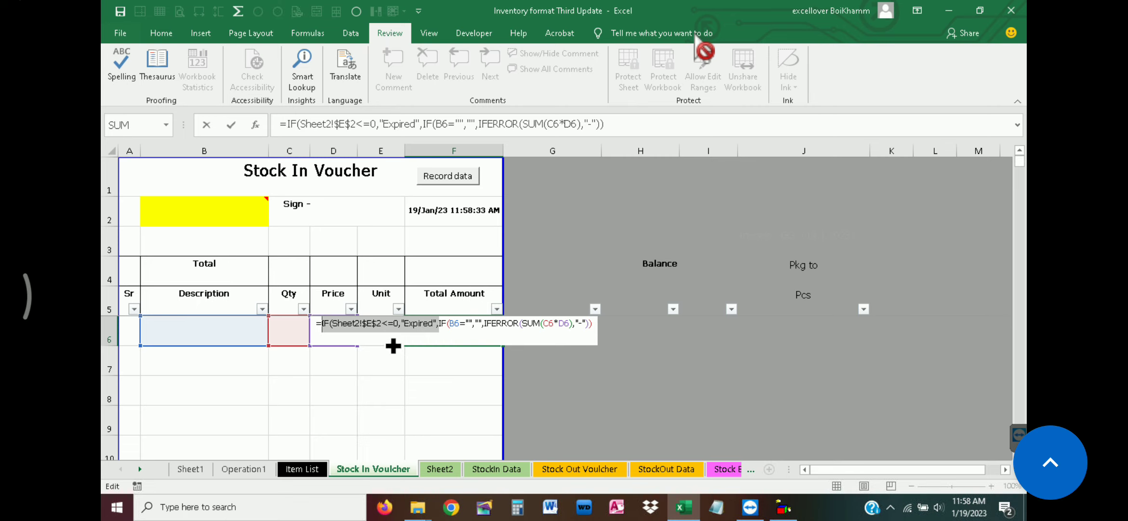
# Commit the F6 formula with the proposed closing bracket correction and fill it down the Total Amount column
pyautogui.press('Return')
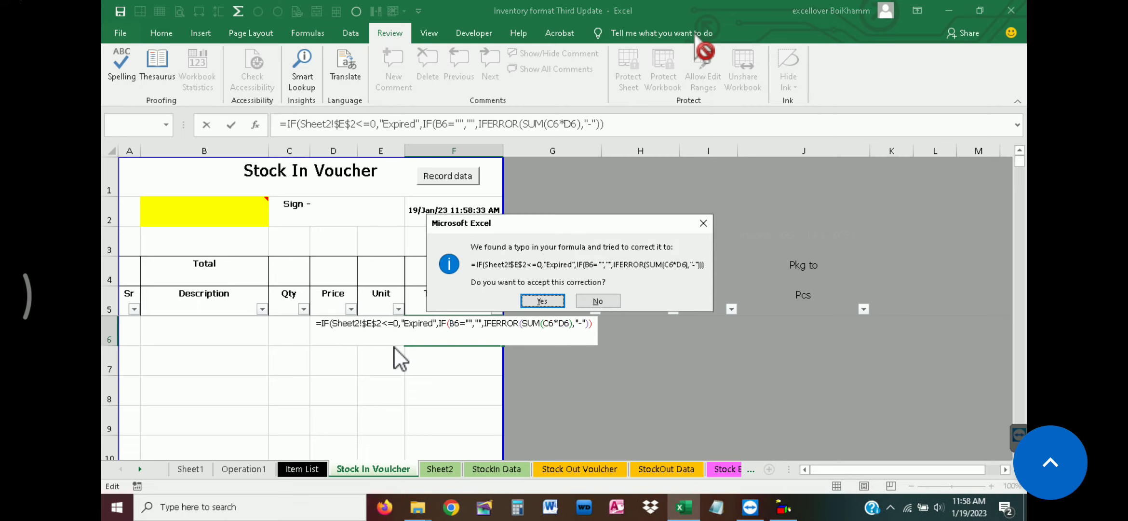
pyautogui.click(542, 303)
pyautogui.click(462, 332)
pyautogui.doubleClick(503, 347)
# Copy the formulas of D6:F6 and paste them as formulas only into row 4, starting at D4
pyautogui.moveTo(473, 333); pyautogui.dragTo(345, 325)
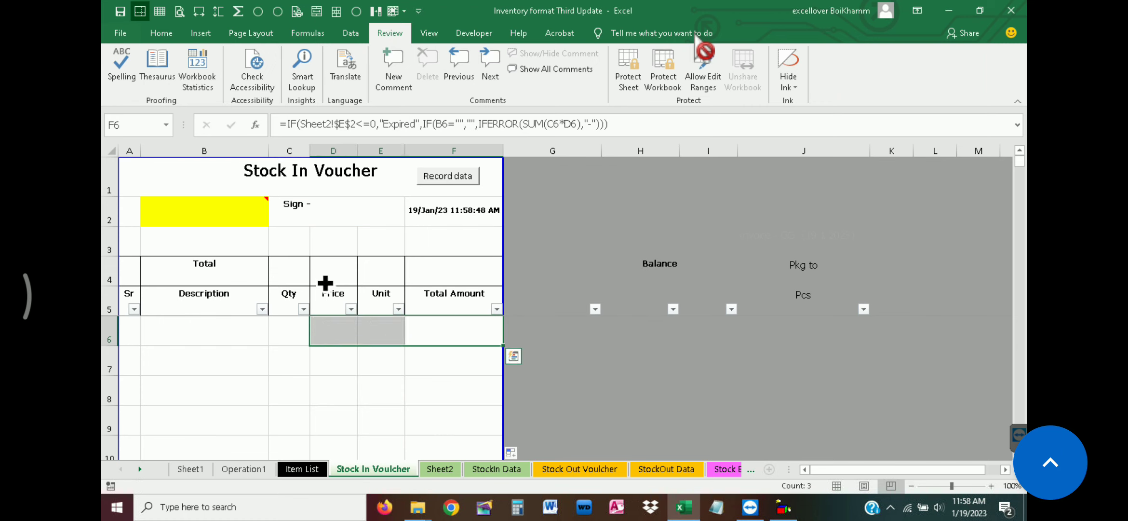
pyautogui.hotkey('ctrl', 'c')
pyautogui.click(341, 279)
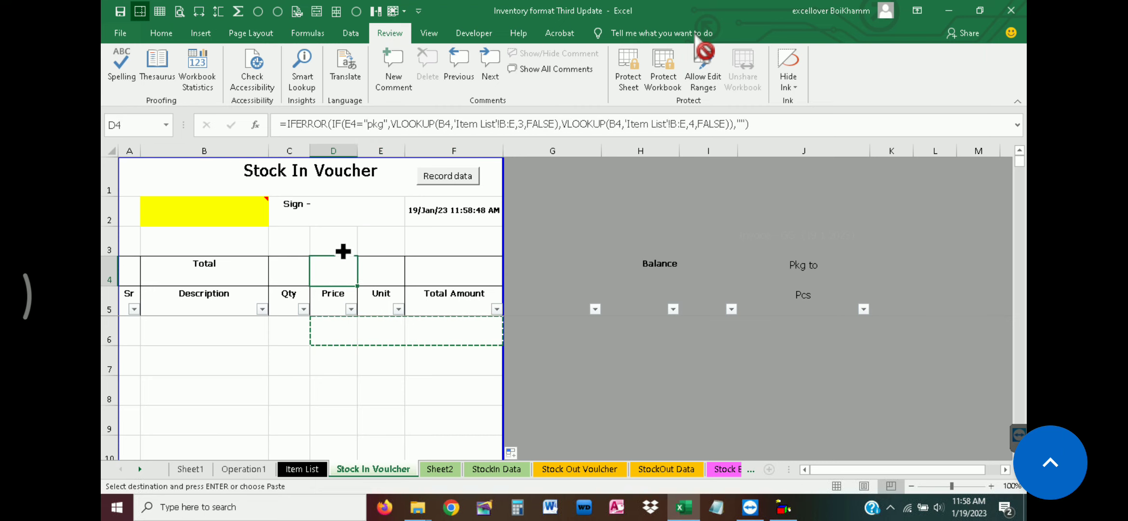
pyautogui.rightClick(337, 277)
pyautogui.click(388, 280)
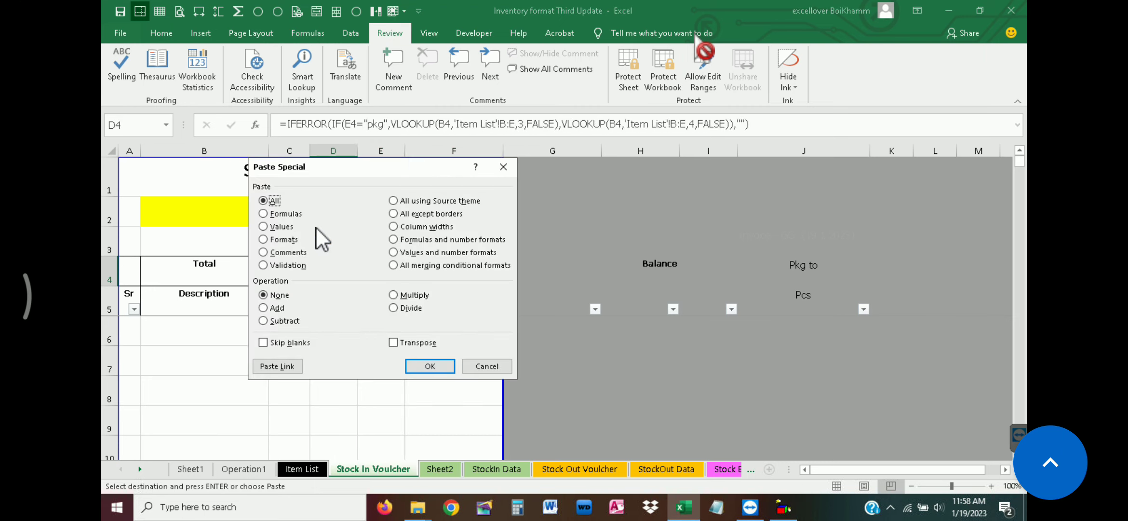
pyautogui.click(289, 215)
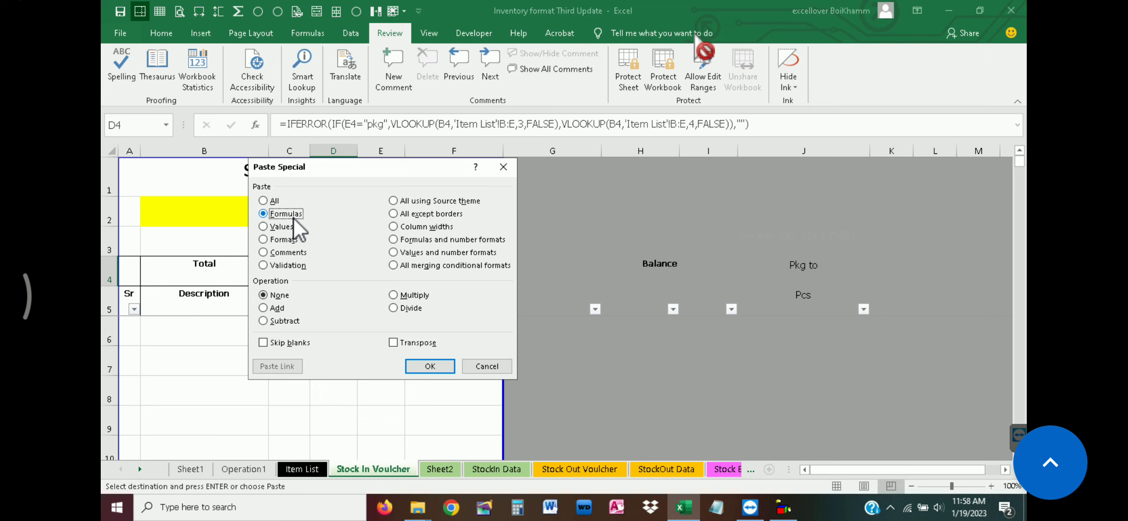
pyautogui.click(430, 367)
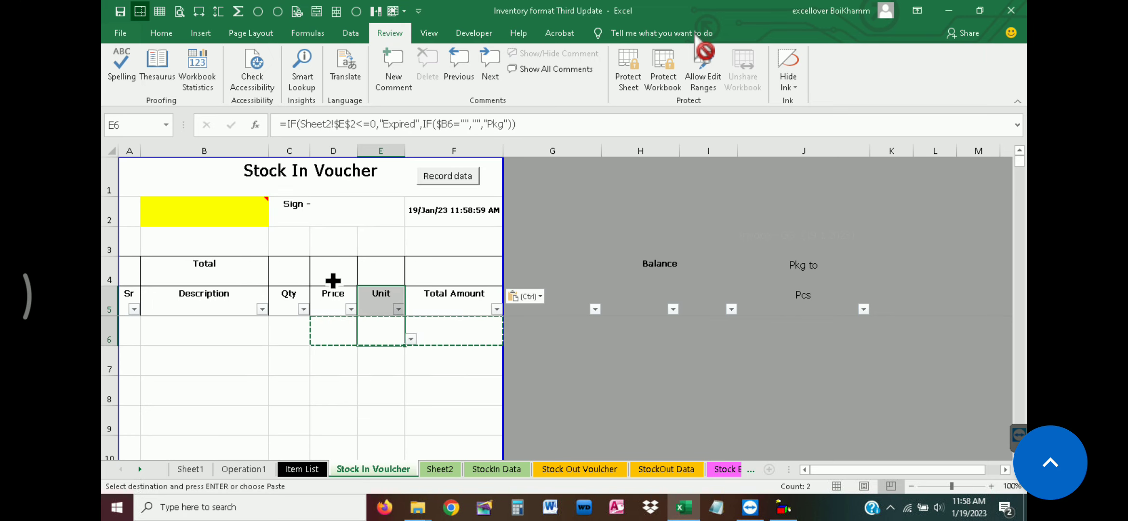
pyautogui.press('Escape')
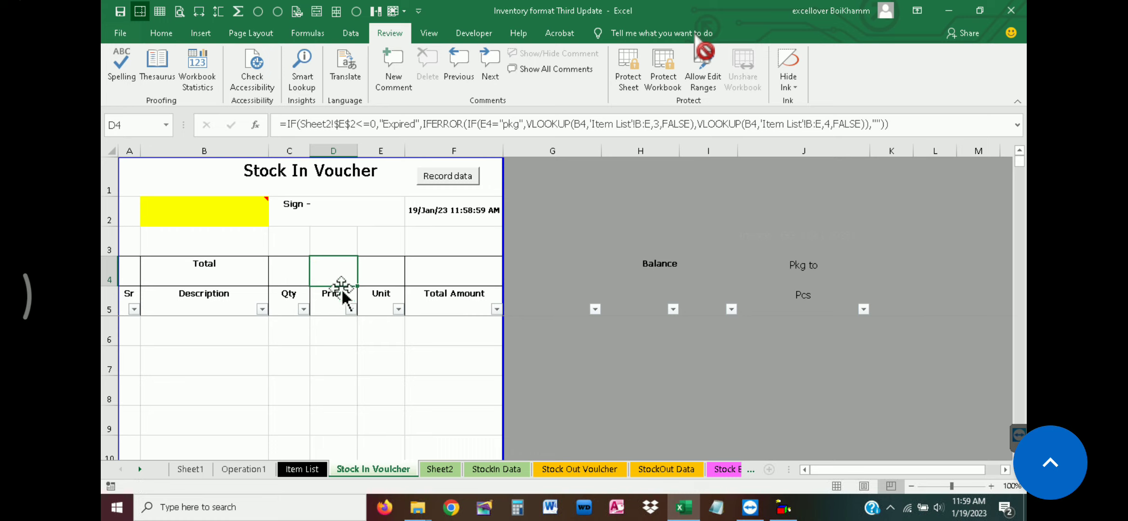
pyautogui.click(454, 301)
pyautogui.click(447, 327)
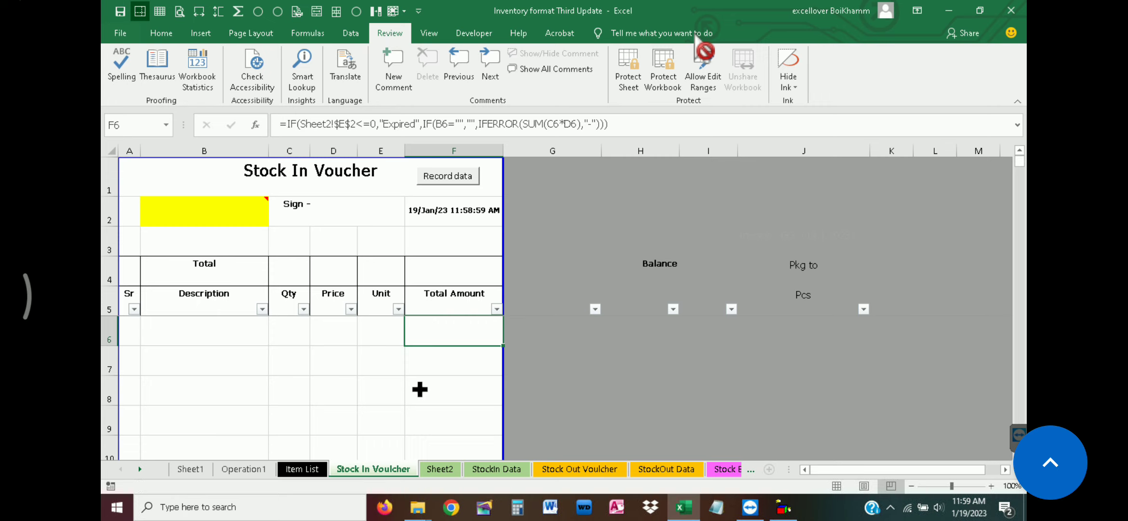
pyautogui.click(441, 309)
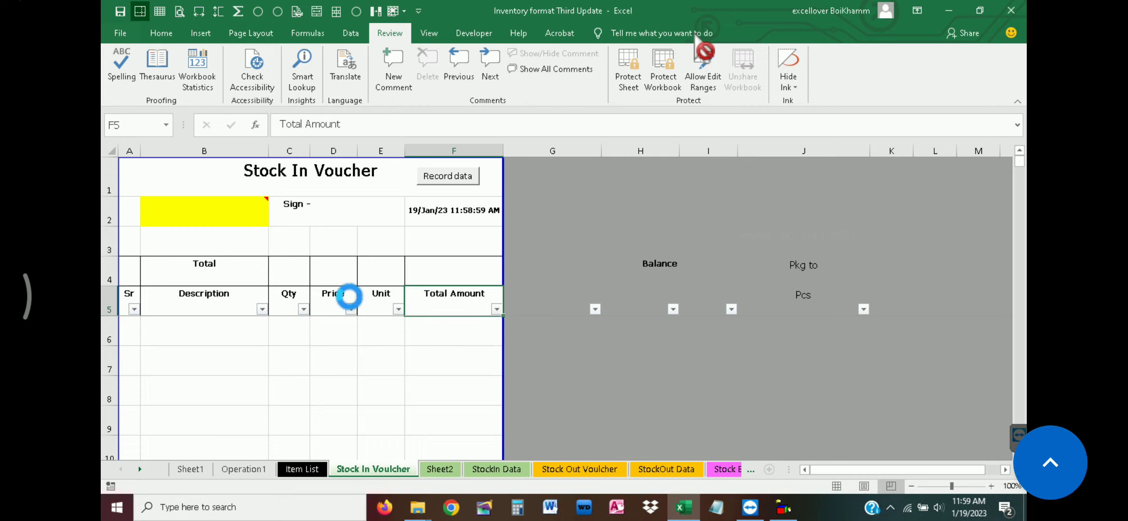
# Try tiger as the item description in B6 and clear the entry
pyautogui.click(239, 331)
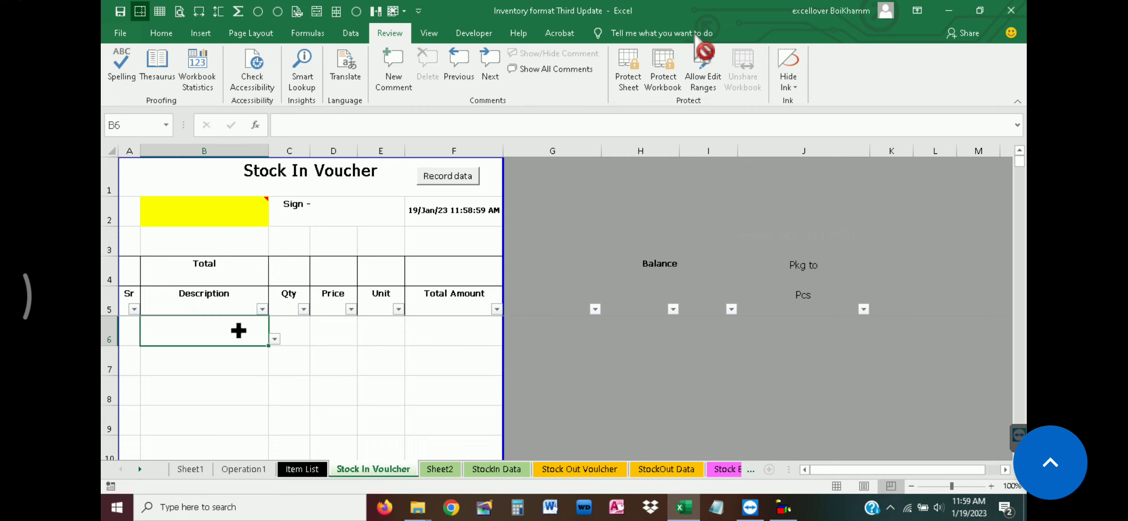
pyautogui.write('t')
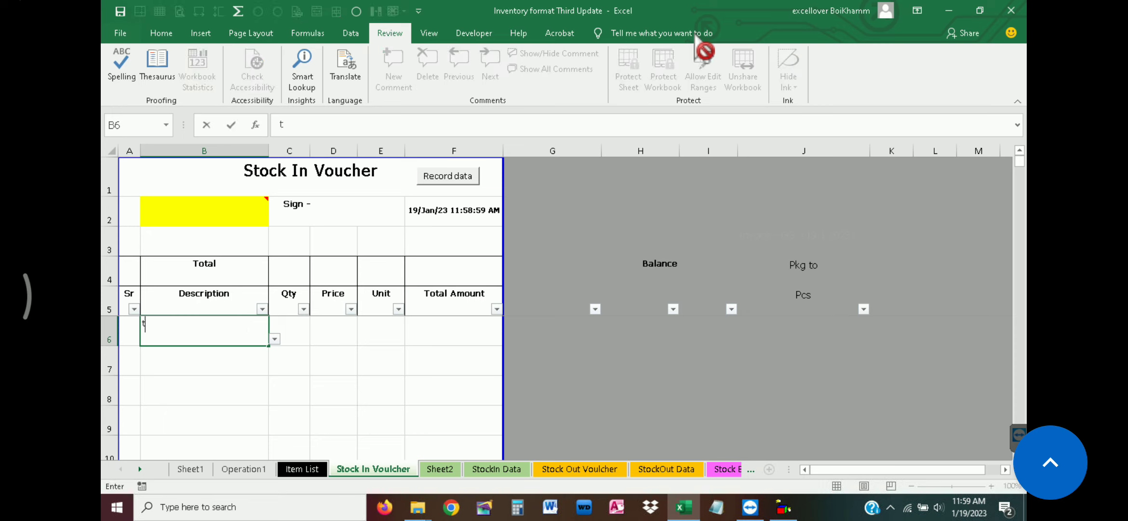
pyautogui.write('iger')
pyautogui.press('End')
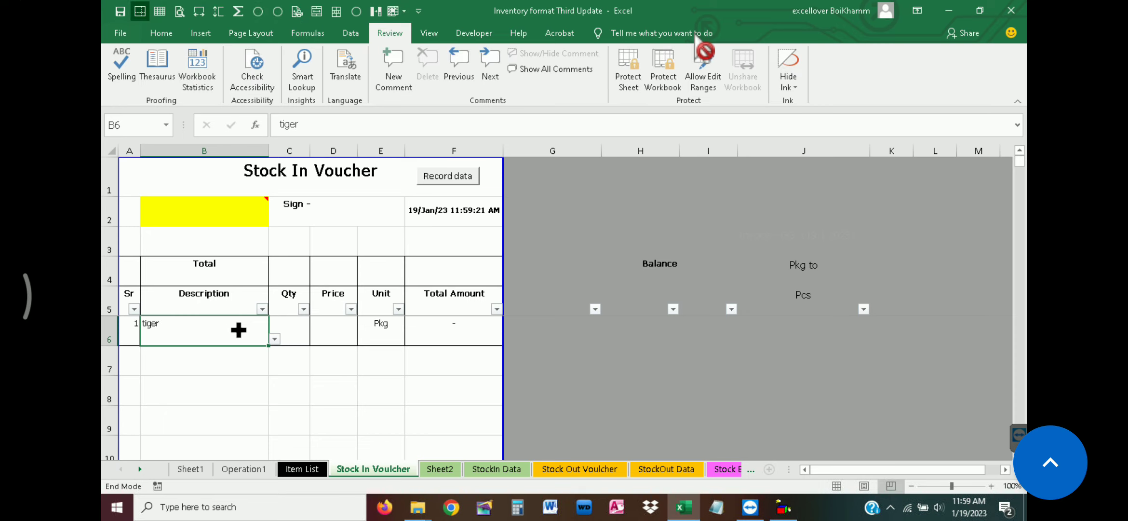
pyautogui.click(227, 354)
pyautogui.doubleClick(227, 330)
pyautogui.click(251, 351)
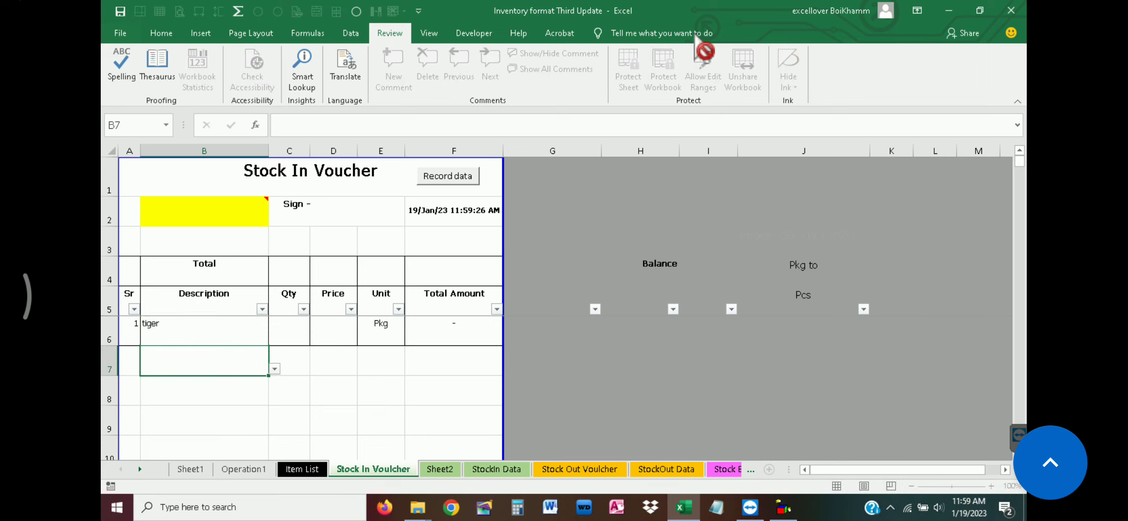
pyautogui.click(240, 327)
pyautogui.press('Delete')
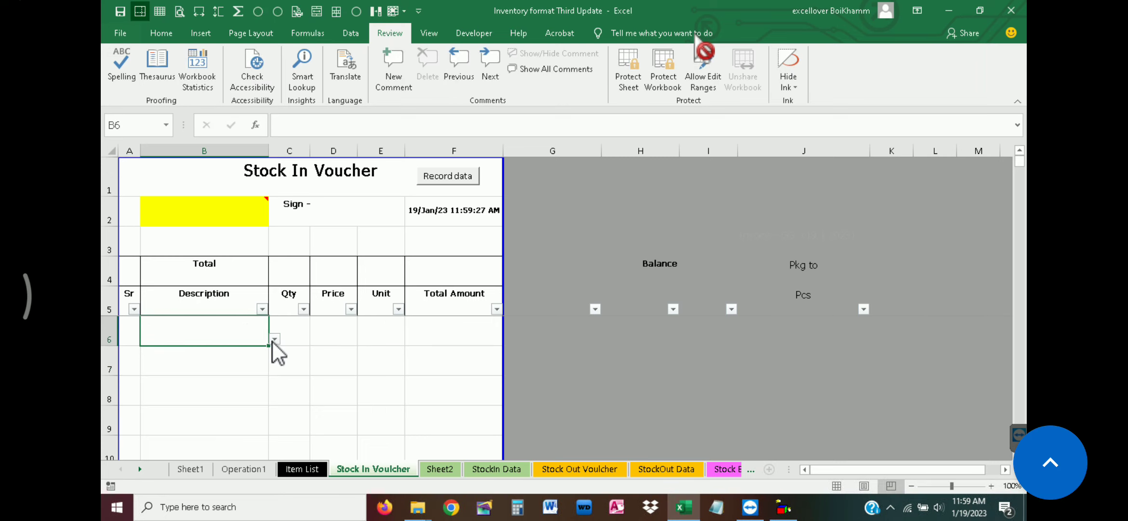
pyautogui.doubleClick(227, 329)
pyautogui.press('Escape')
# Choose the item A Loe Sugar 1.5l 12" in B6, set its quantity to 1 and check the Price to Total Amount cells
pyautogui.click(275, 339)
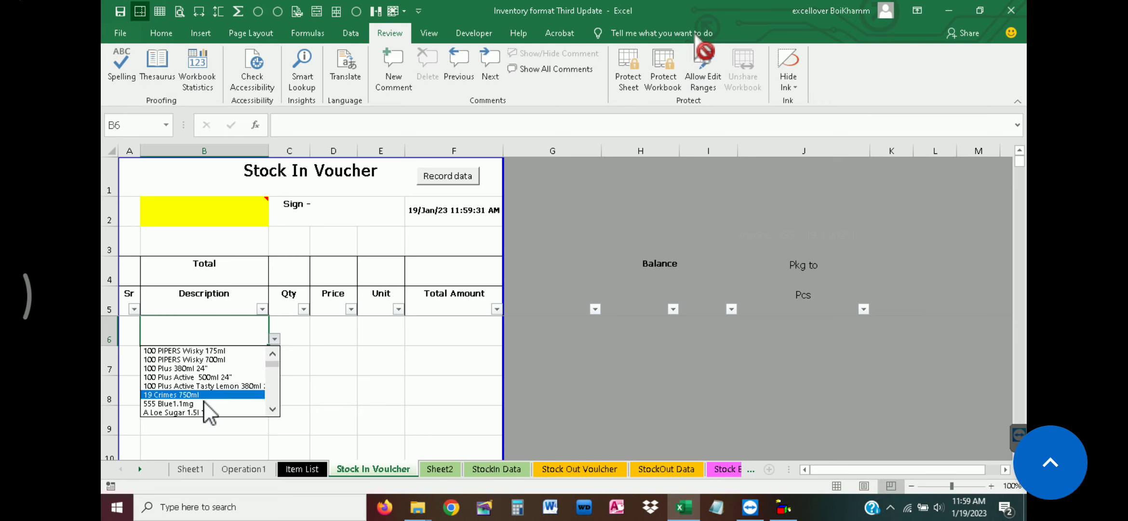
pyautogui.click(205, 414)
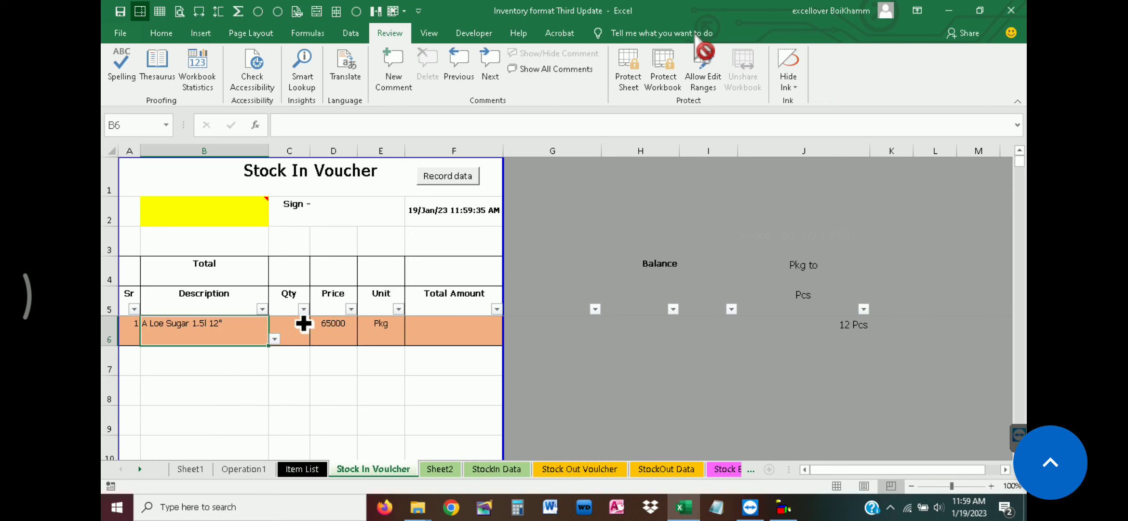
pyautogui.click(294, 326)
pyautogui.write('1')
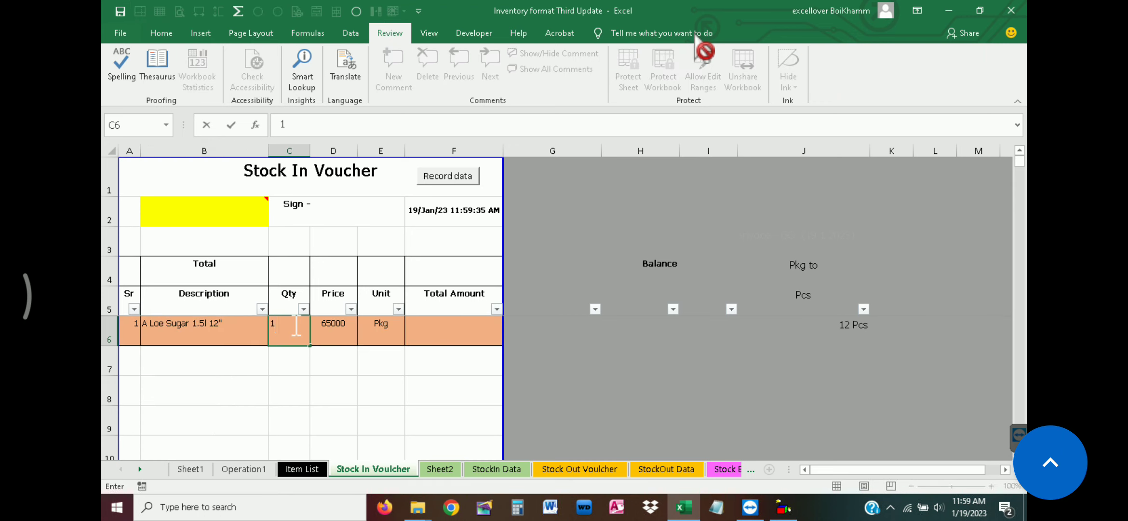
pyautogui.click(335, 328)
pyautogui.moveTo(447, 329); pyautogui.dragTo(327, 324)
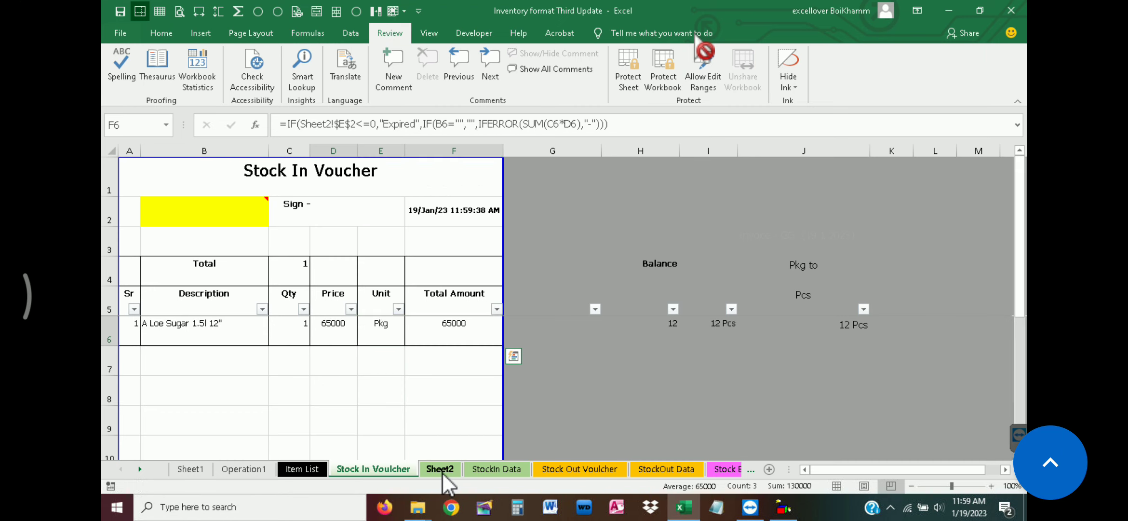
# Unprotect Sheet2 by entering the sheet password
pyautogui.click(440, 470)
pyautogui.click(630, 71)
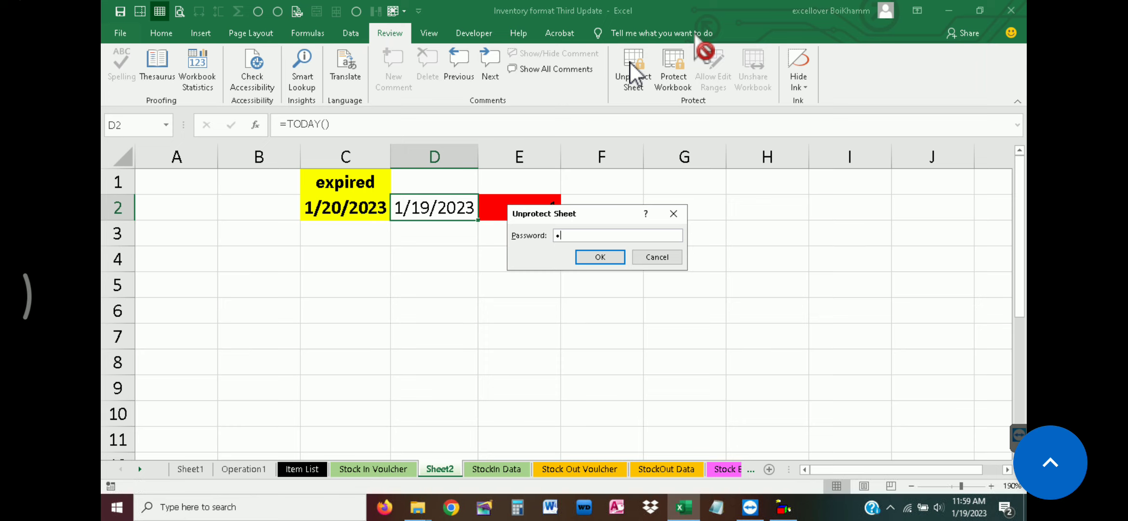
pyautogui.press('Return')
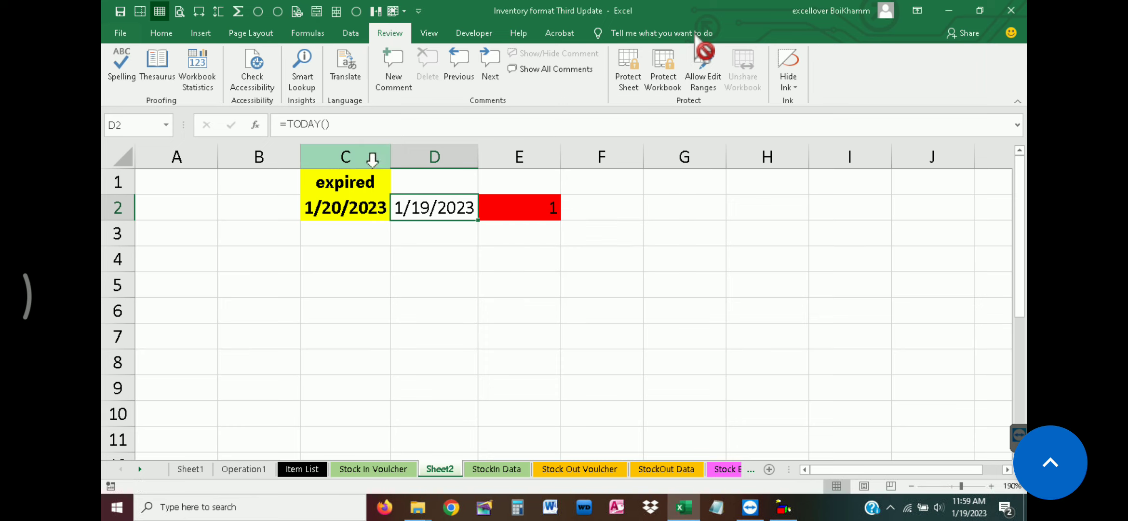
# Set the expiry date in C2 of Sheet2 to 1/19/2023
pyautogui.doubleClick(342, 208)
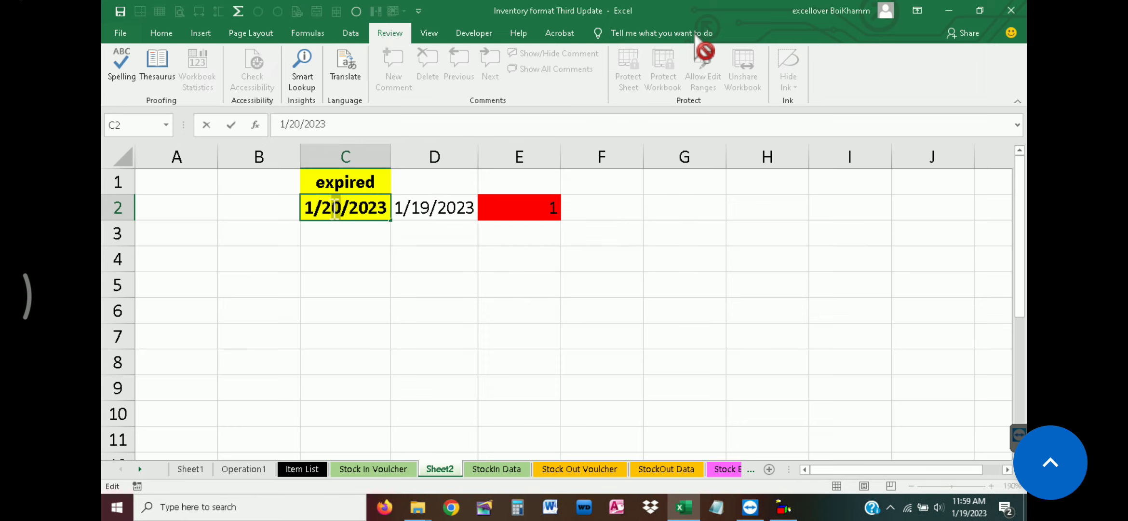
pyautogui.doubleClick(328, 208)
pyautogui.write('19')
pyautogui.press('Return')
pyautogui.click(458, 212)
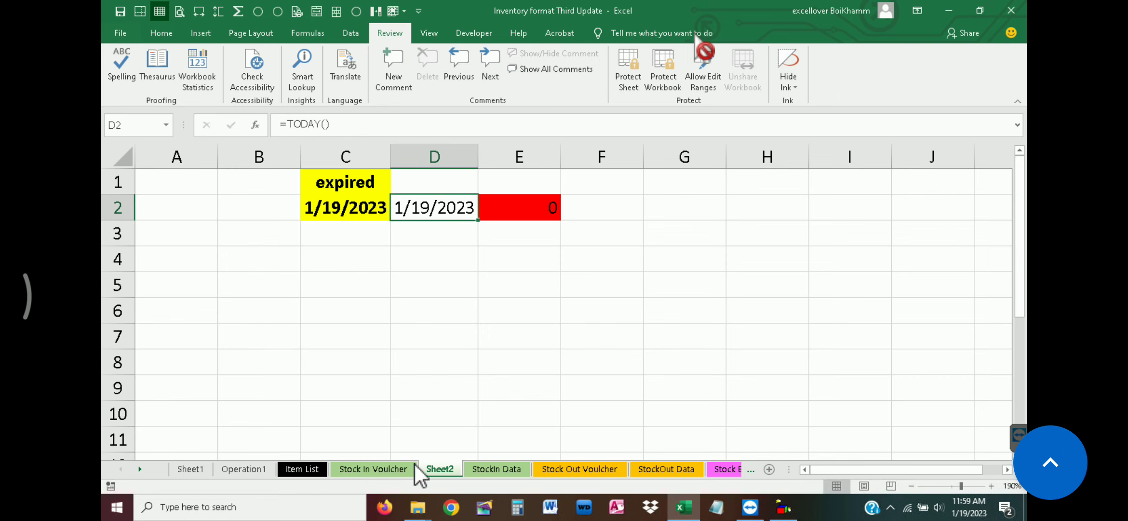
# Check the StockIn Data sheet and the Price, Unit and Total Amount cells of the Stock In Voucher sheet
pyautogui.click(513, 470)
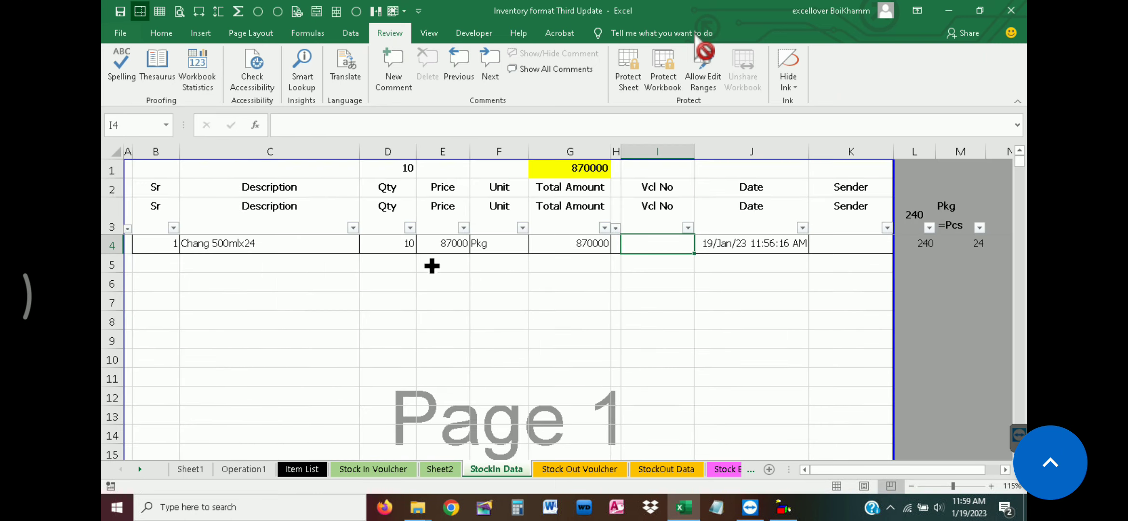
pyautogui.click(400, 321)
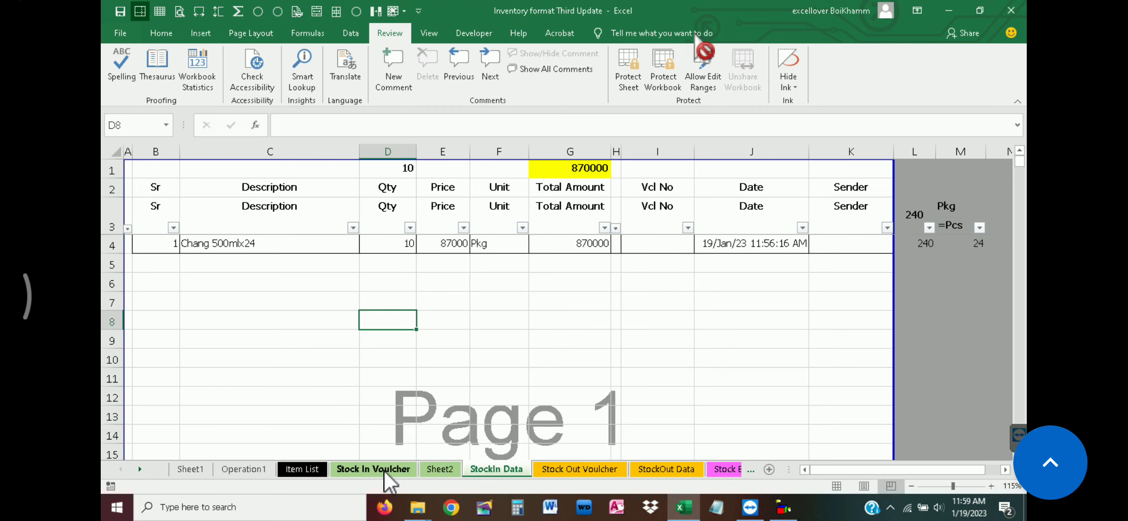
pyautogui.click(388, 470)
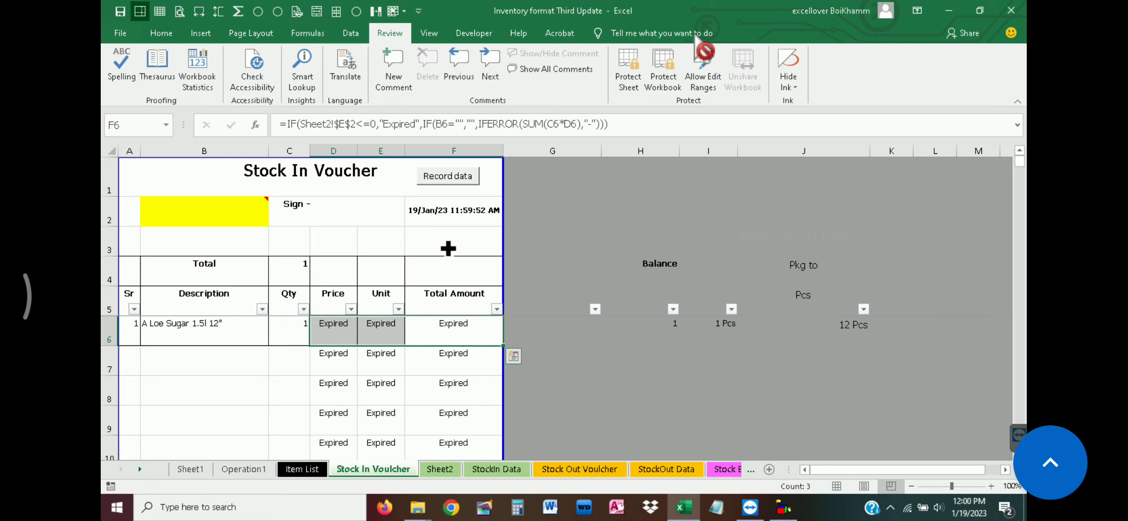
pyautogui.moveTo(332, 243); pyautogui.dragTo(445, 245)
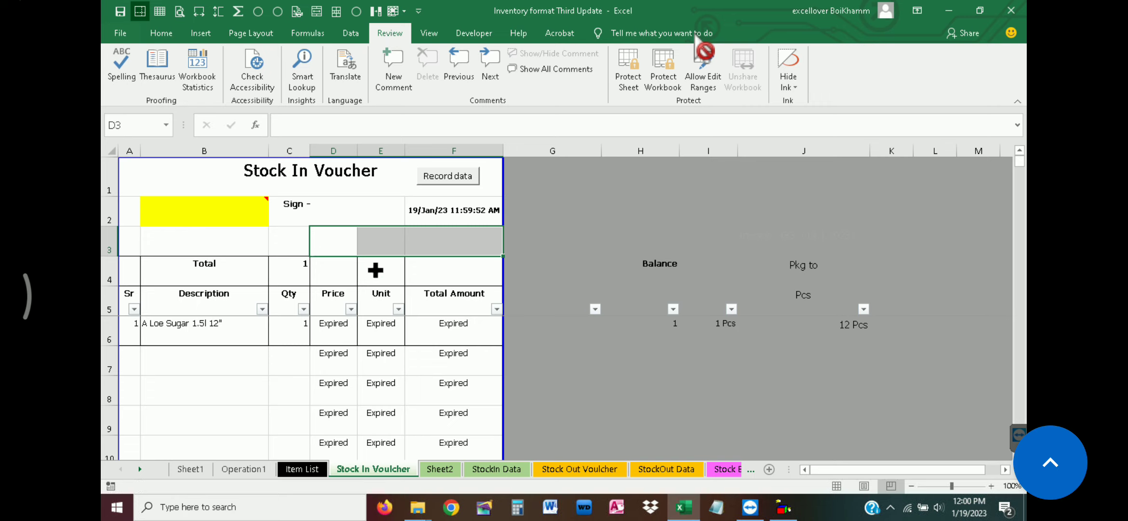
pyautogui.click(340, 351)
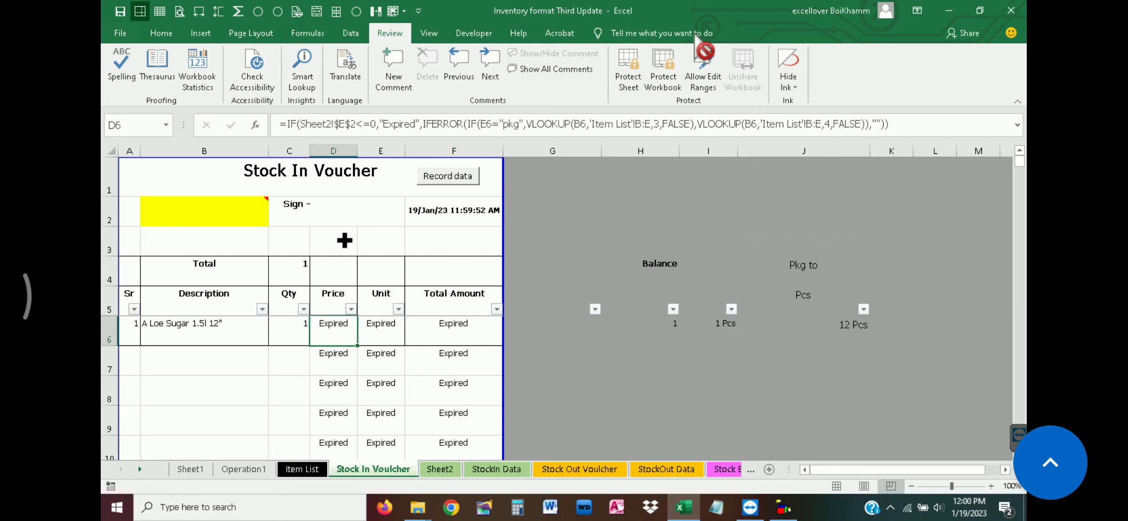
pyautogui.moveTo(344, 239); pyautogui.dragTo(439, 244)
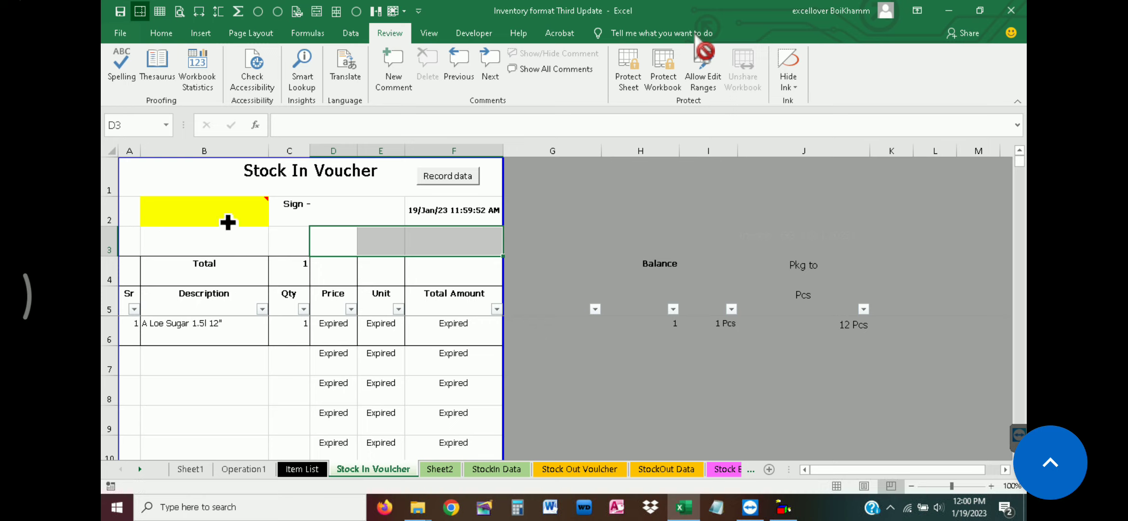
# Select the whole Stock In Voucher sheet and turn off the Locked and Hidden protection for all its cells, dismissing the Windows Script Host error
pyautogui.click(106, 153)
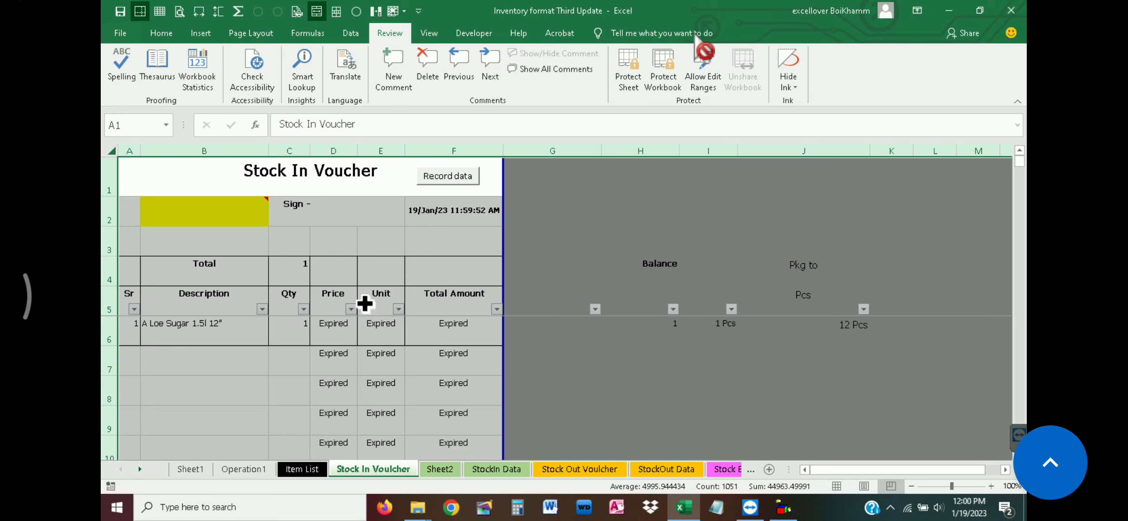
pyautogui.moveTo(783, 507)
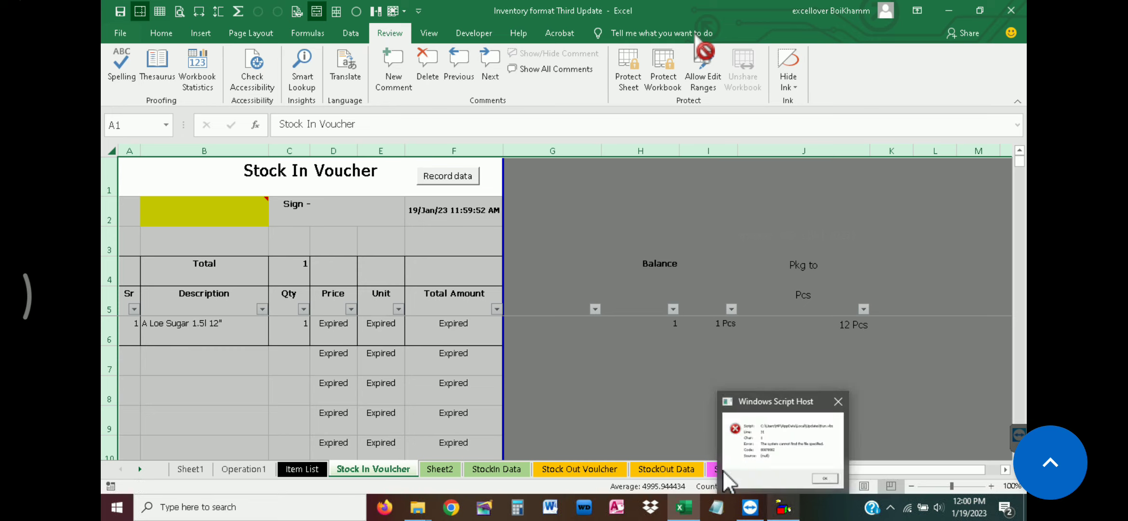
pyautogui.click(839, 400)
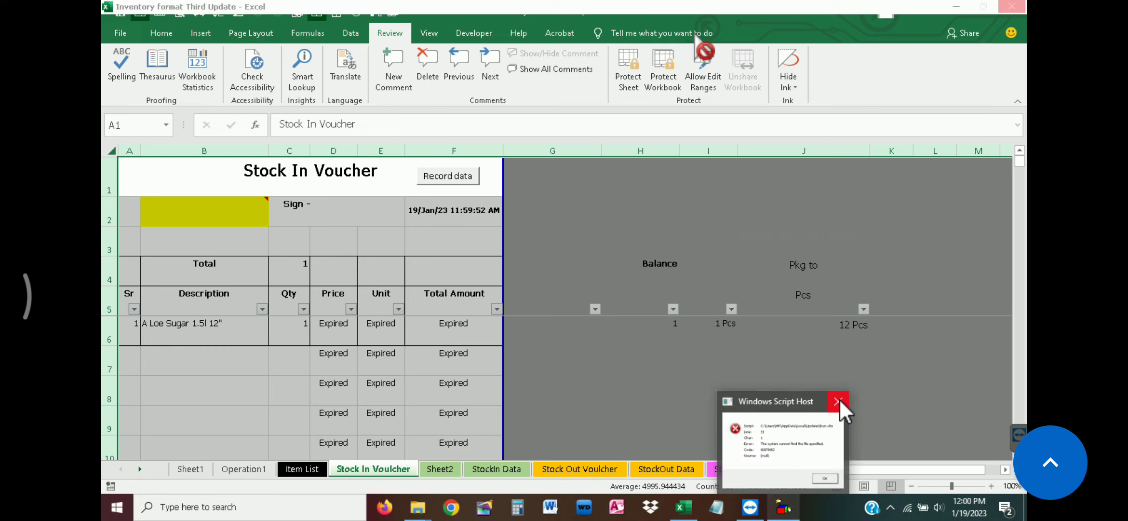
pyautogui.hotkey('ctrl', '1')
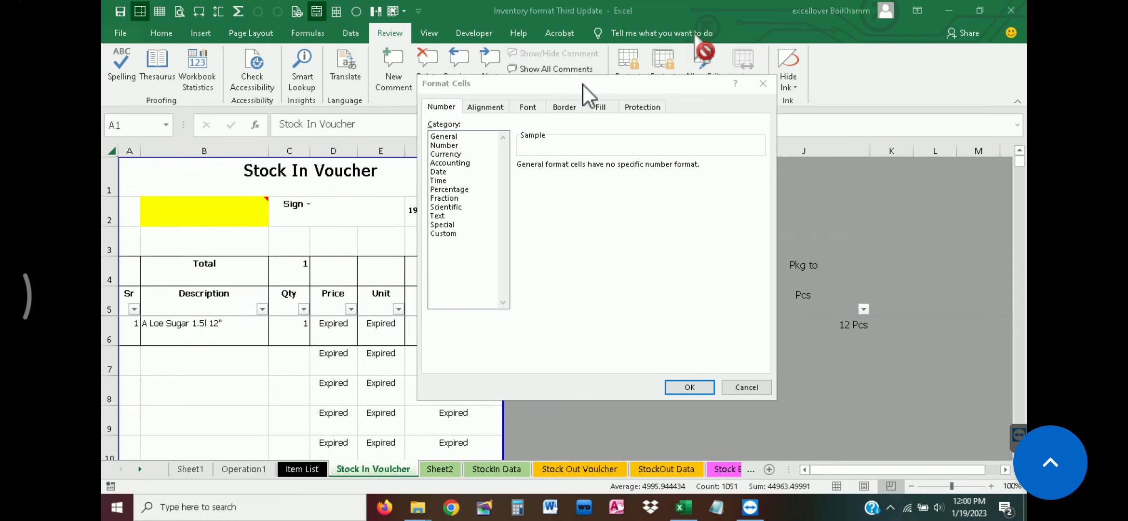
pyautogui.moveTo(578, 85); pyautogui.dragTo(437, 84)
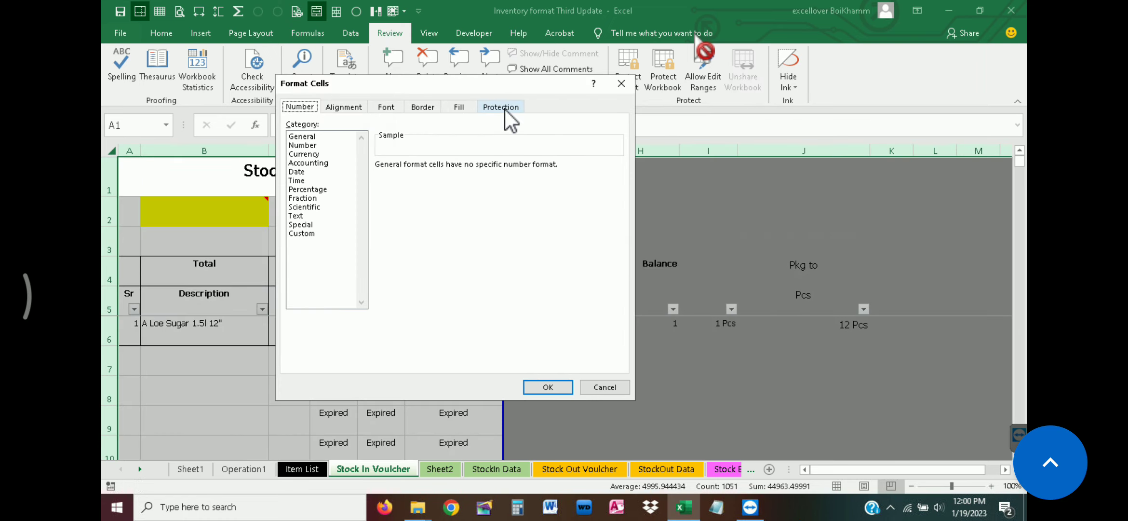
pyautogui.click(506, 109)
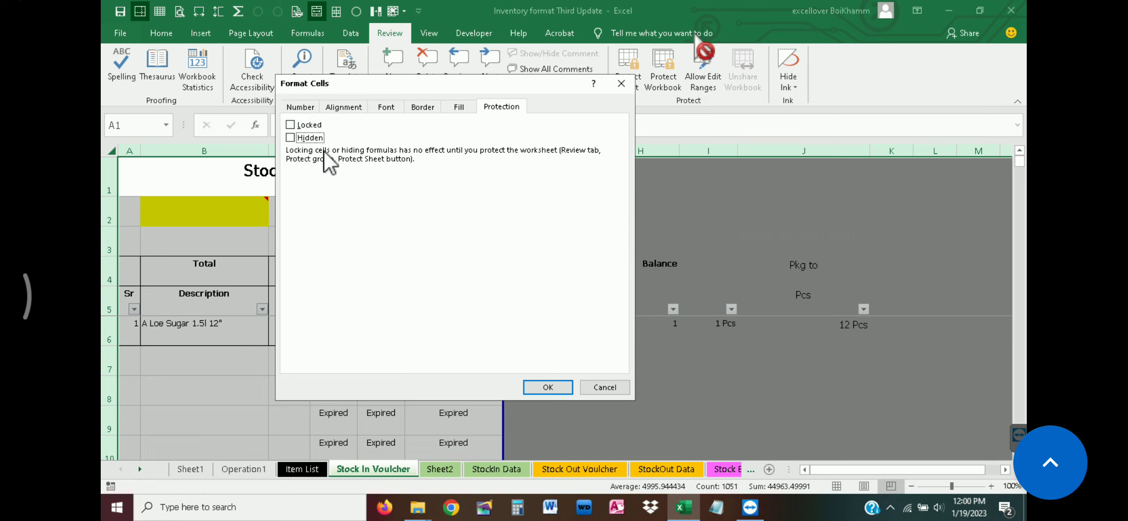
pyautogui.click(554, 388)
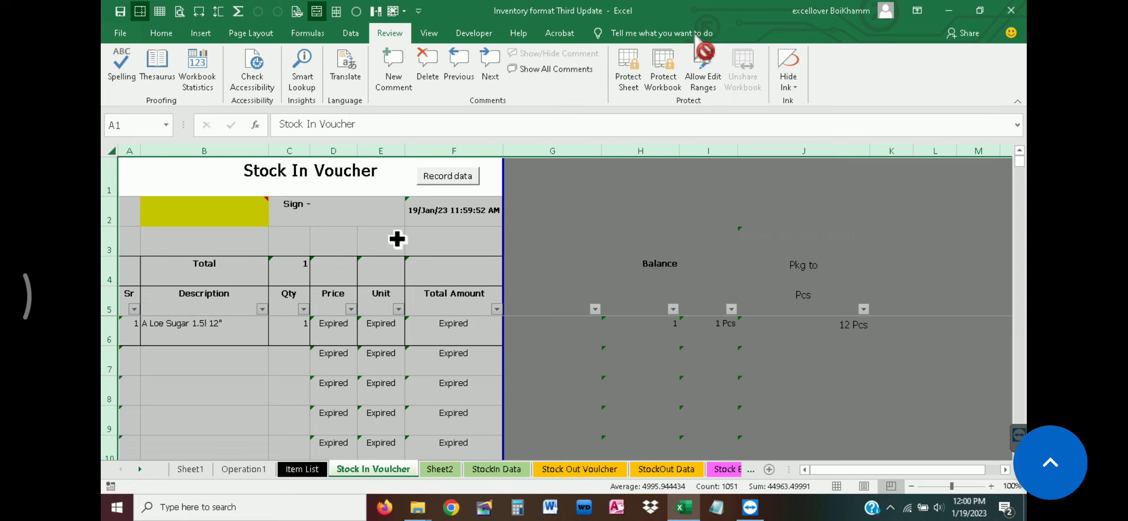
# Try to select only the formula cells within D3:F3 of the voucher
pyautogui.click(330, 248)
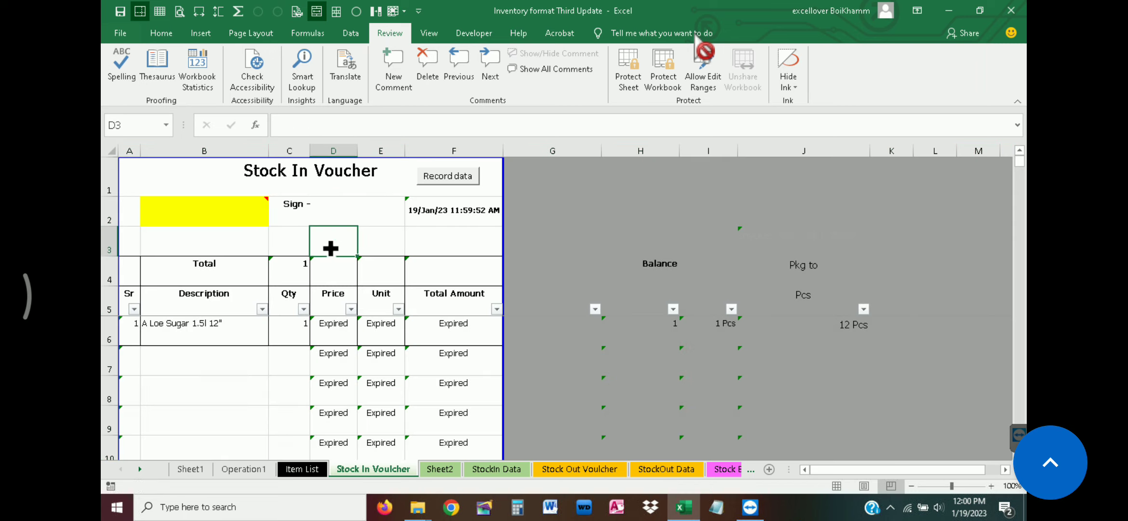
pyautogui.moveTo(350, 245); pyautogui.dragTo(428, 242)
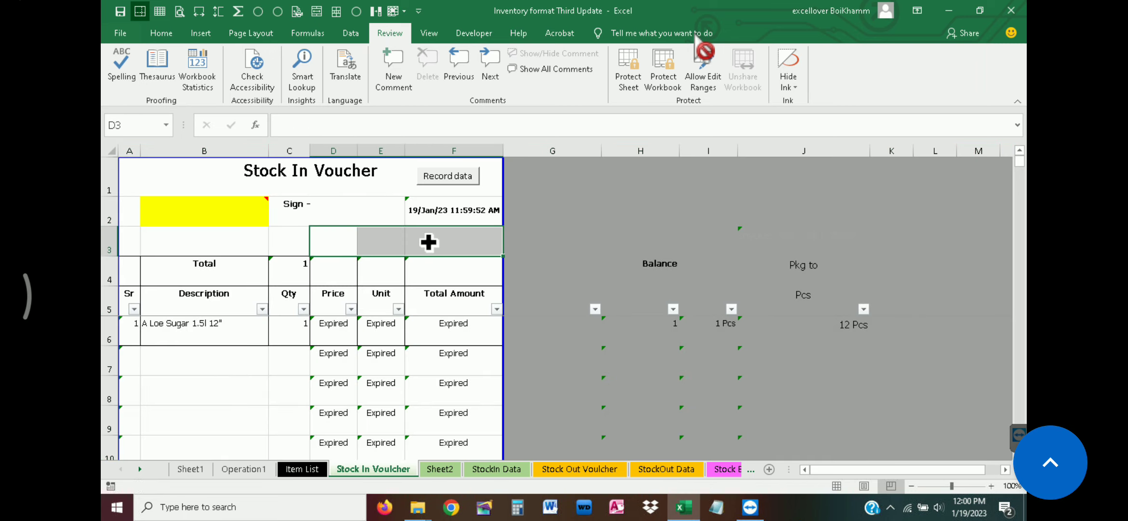
pyautogui.click(174, 38)
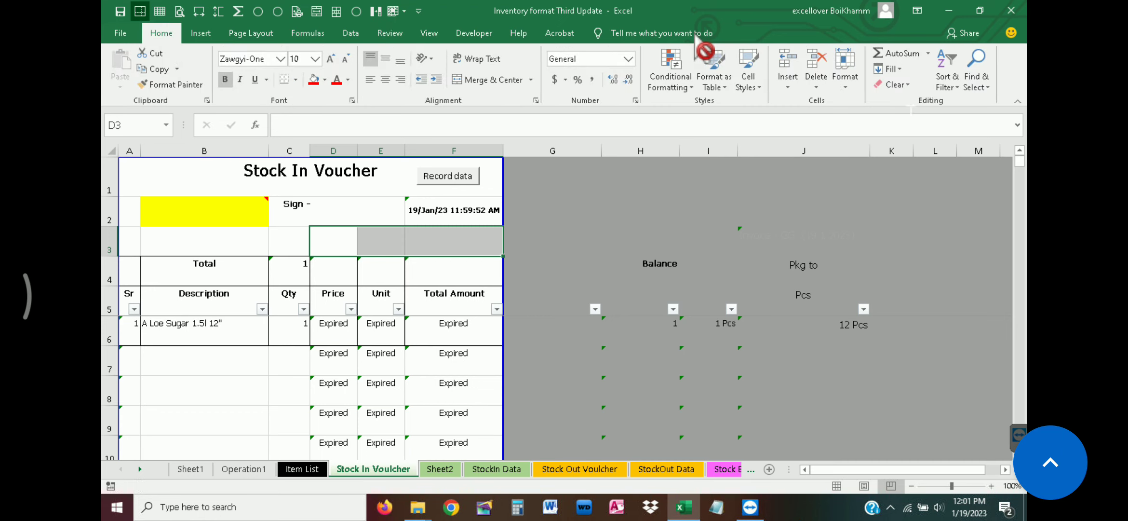
pyautogui.click(976, 88)
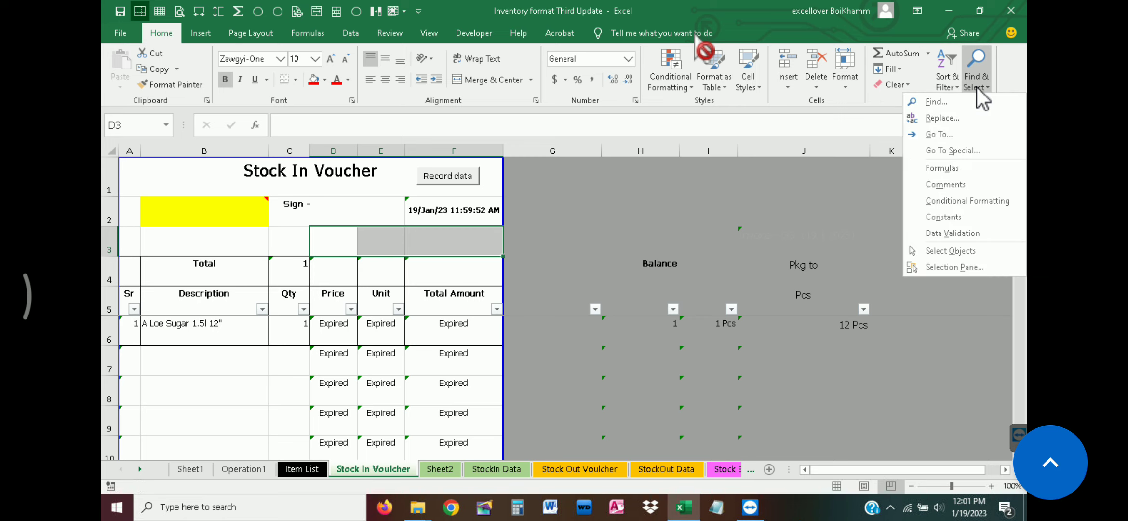
pyautogui.click(956, 167)
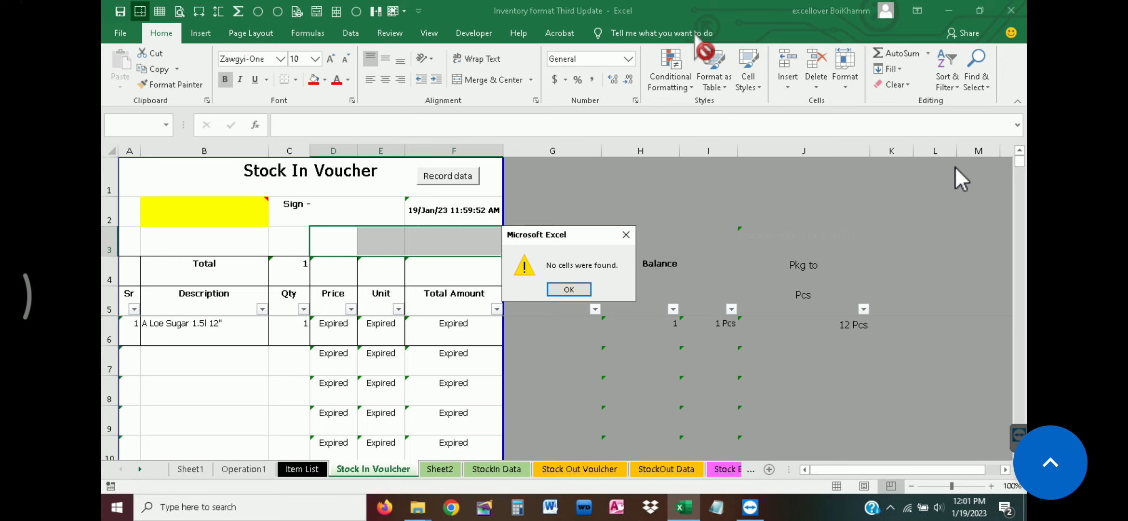
pyautogui.click(569, 289)
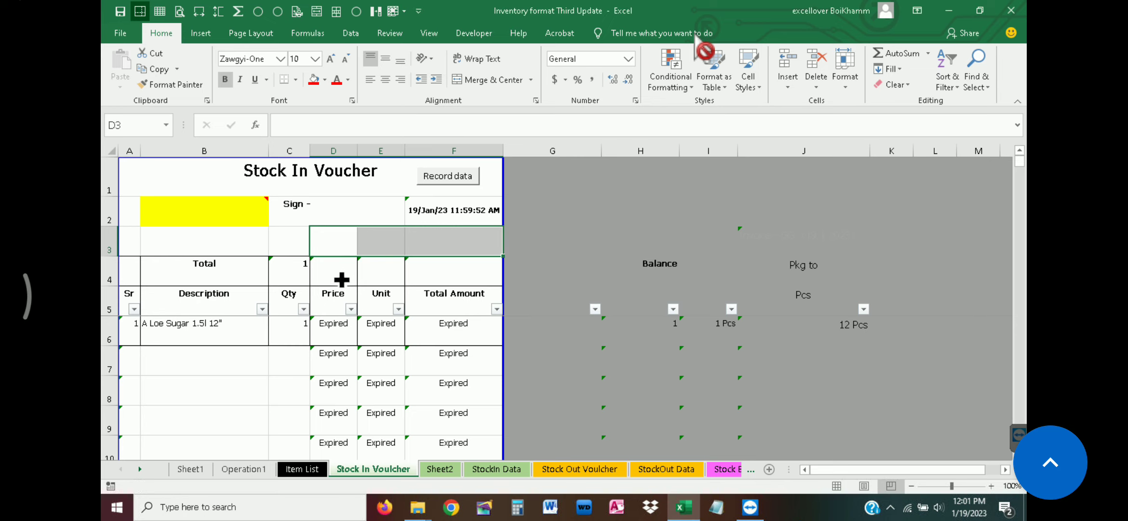
pyautogui.press('Down')
pyautogui.press('Down')
pyautogui.press('Down')
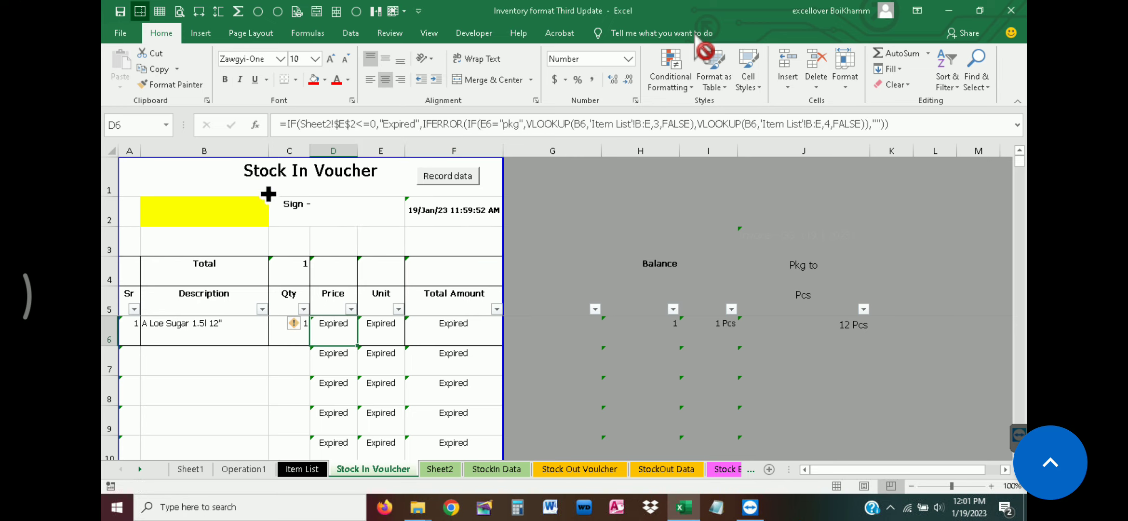
# Select all formula cells on the Stock In Voucher sheet and set them to Locked and Hidden
pyautogui.click(110, 151)
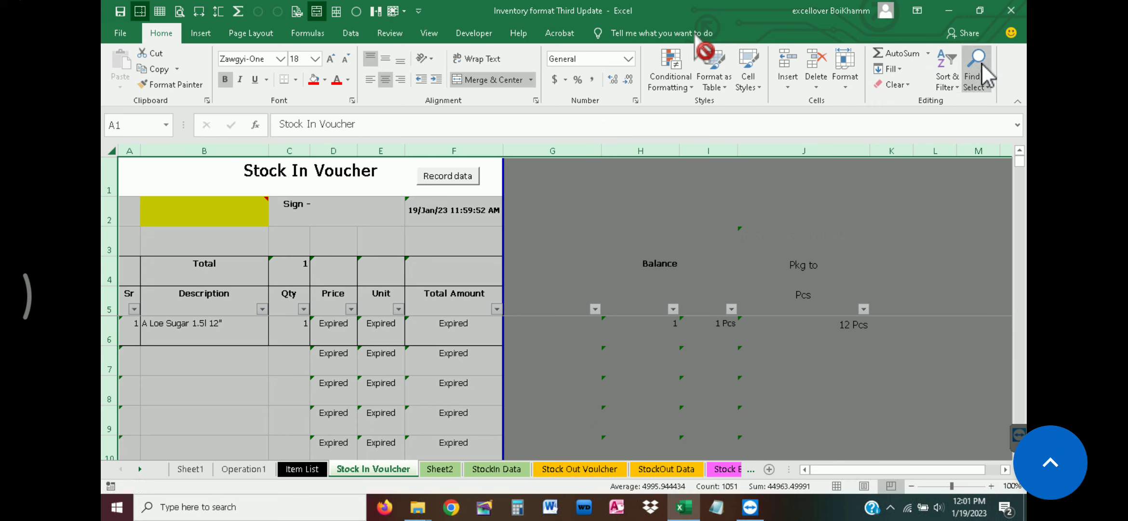
pyautogui.click(977, 80)
pyautogui.click(942, 168)
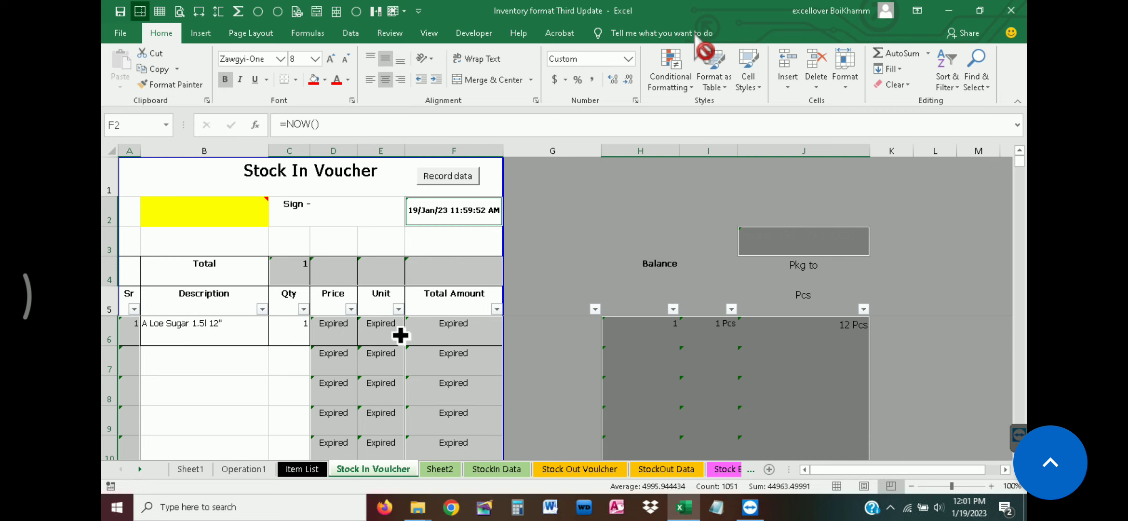
pyautogui.hotkey('ctrl', '1')
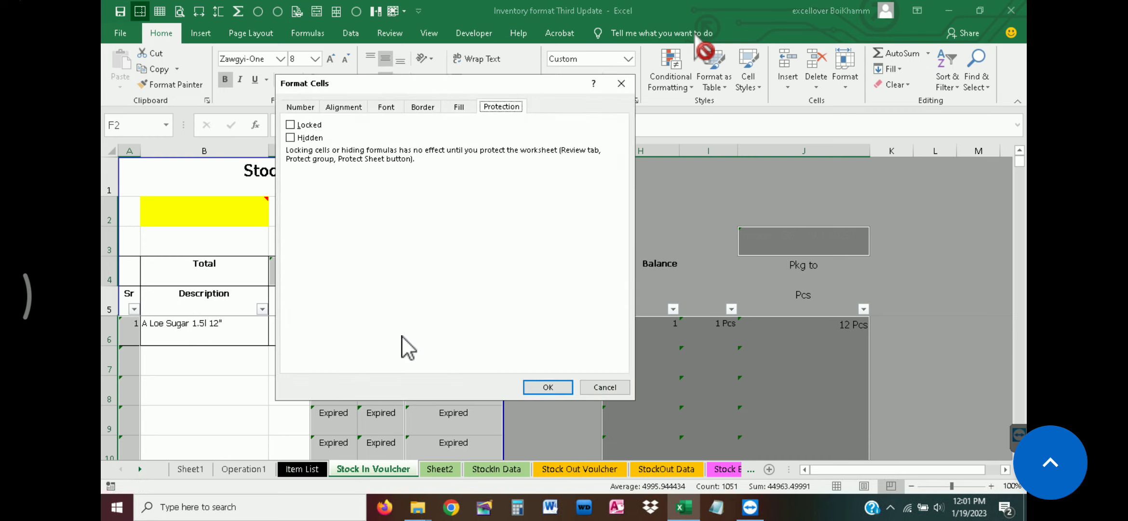
pyautogui.click(295, 138)
pyautogui.click(540, 380)
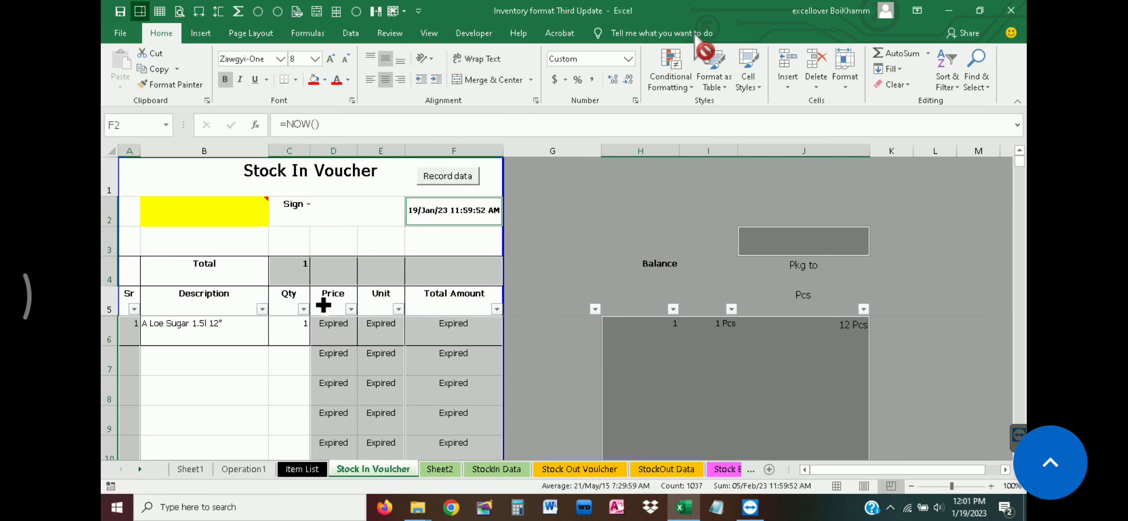
# Protect the Stock In Voucher sheet by entering and confirming the sheet password
pyautogui.click(397, 33)
pyautogui.click(642, 70)
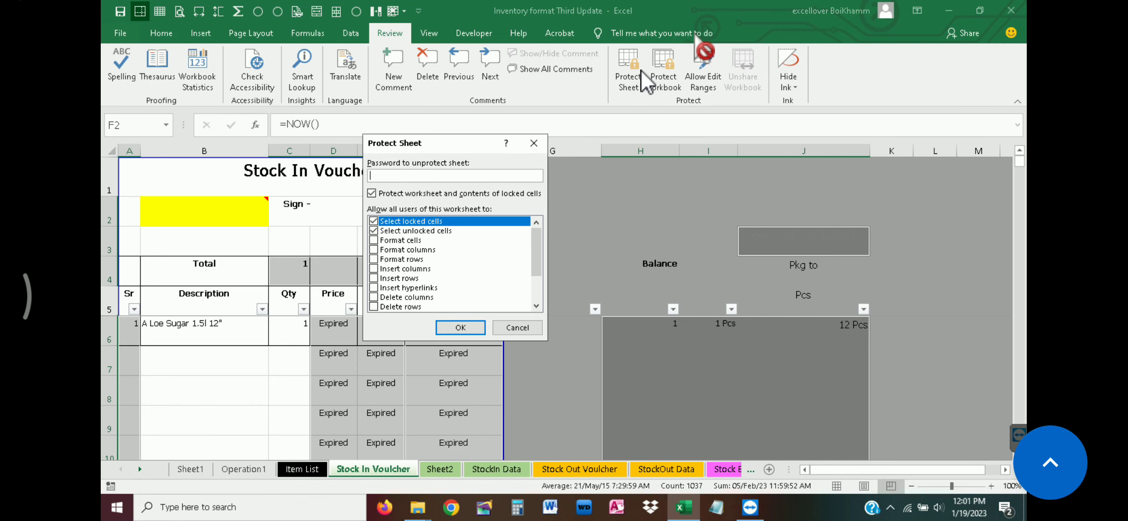
pyautogui.write('*')
pyautogui.press('Return')
pyautogui.write('*')
pyautogui.press('Return')
# Test the unlocked description cells by entering sdzgsrg in B7 and aefsaef in B8
pyautogui.click(234, 363)
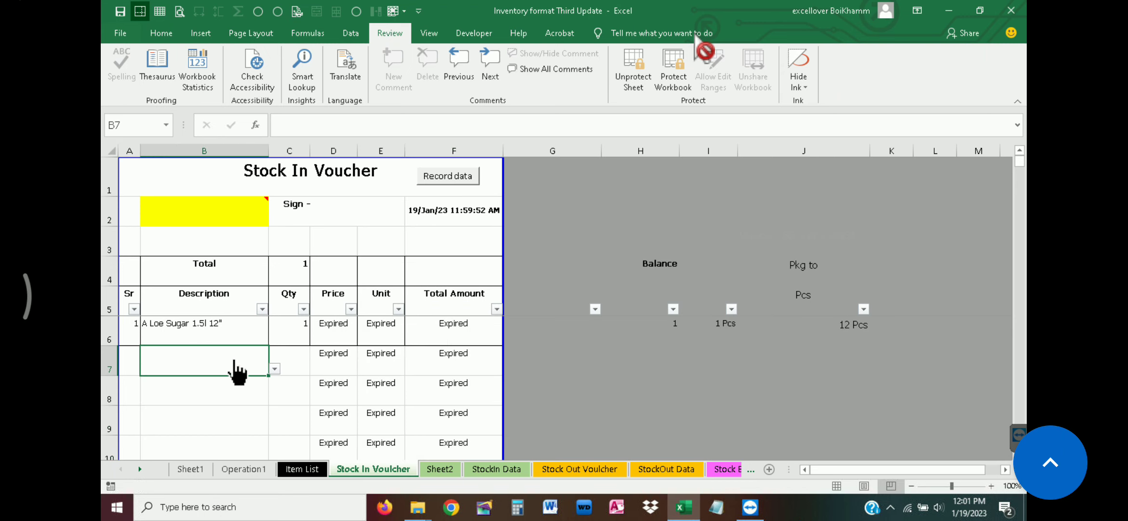
pyautogui.write('sdzgsrg')
pyautogui.press('Return')
pyautogui.write('aefsaef')
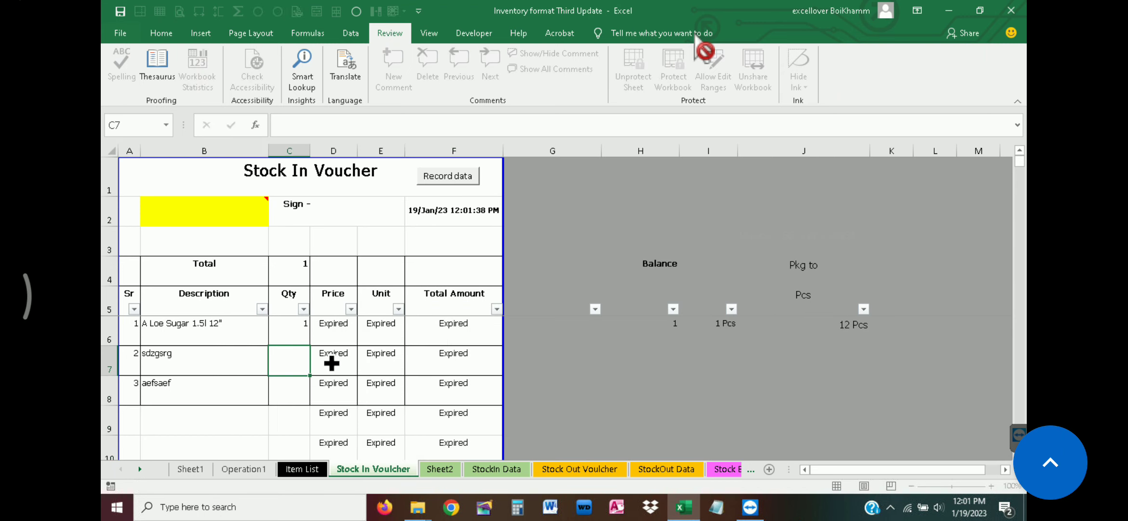
# Try to edit the locked cells D7 and D4, enter ewfawef in the unlocked cell D3, and check whether D6 hides its formula
pyautogui.doubleClick(335, 361)
pyautogui.click(558, 289)
pyautogui.doubleClick(352, 245)
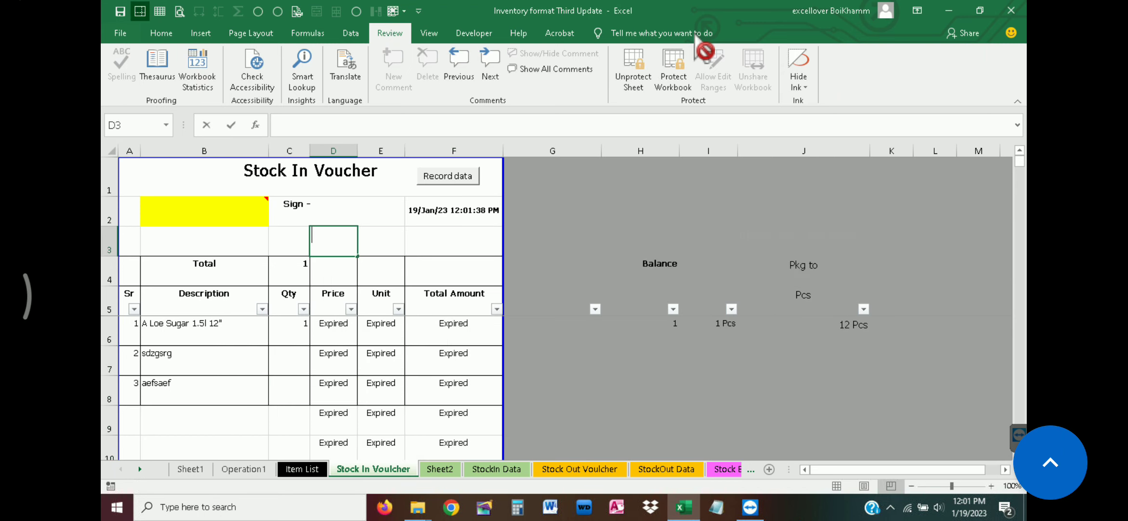
pyautogui.write('ewfawef')
pyautogui.click(376, 275)
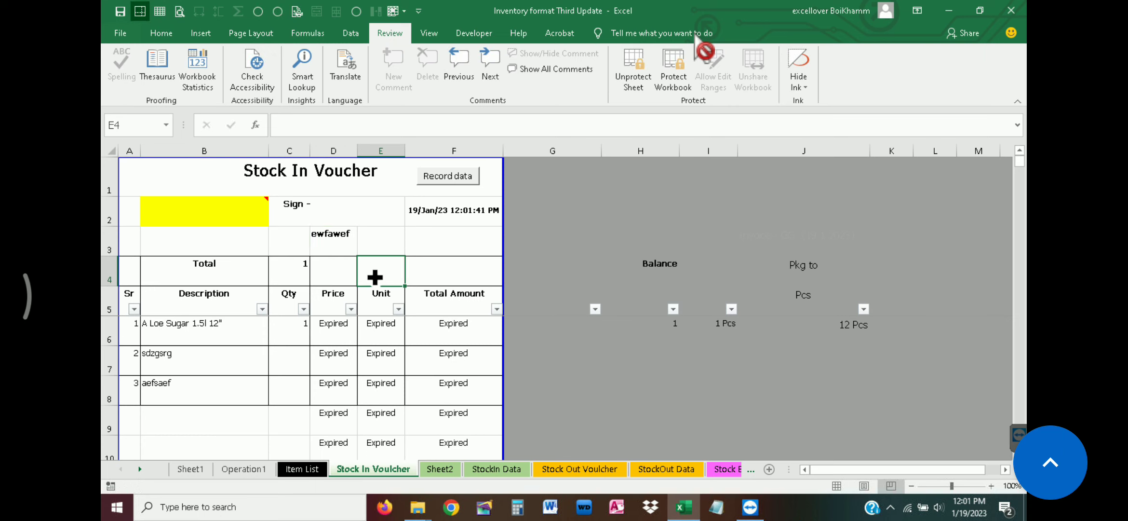
pyautogui.doubleClick(344, 264)
pyautogui.press('Return')
pyautogui.click(333, 244)
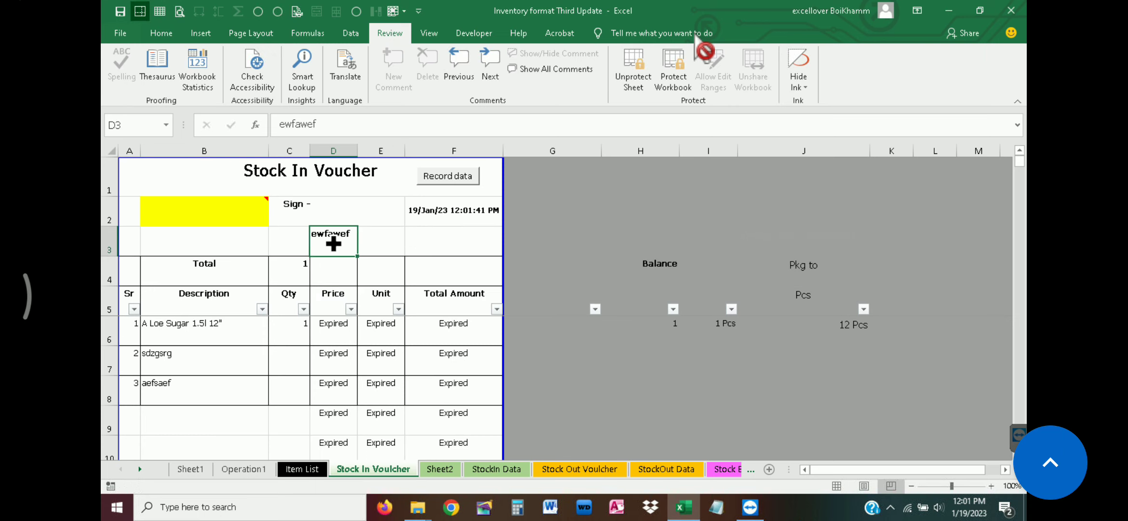
pyautogui.click(323, 324)
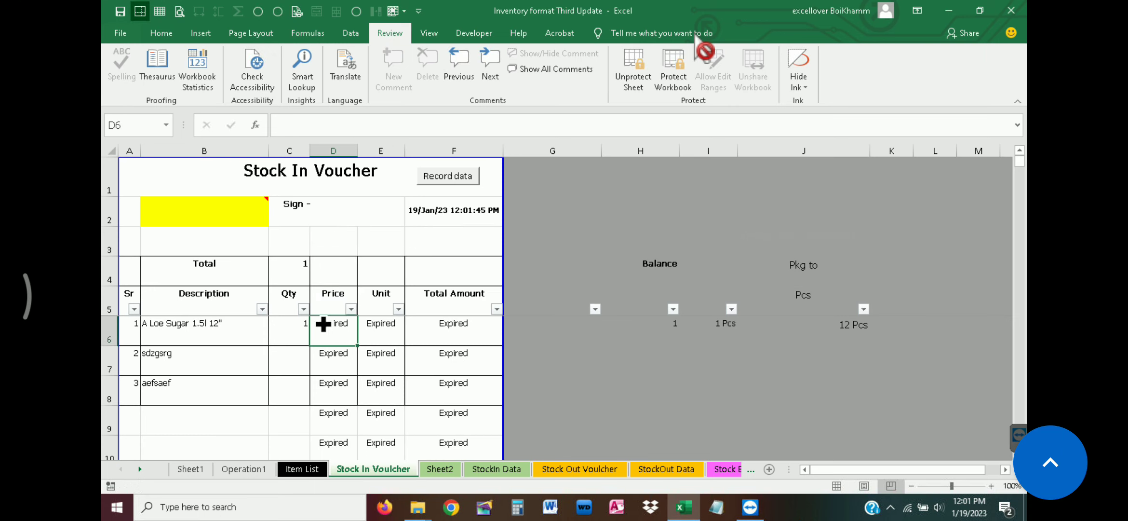
# Set the expiry date in C2 of Sheet2 to 1/21/2023 and check the day difference in E2
pyautogui.click(438, 468)
pyautogui.click(366, 208)
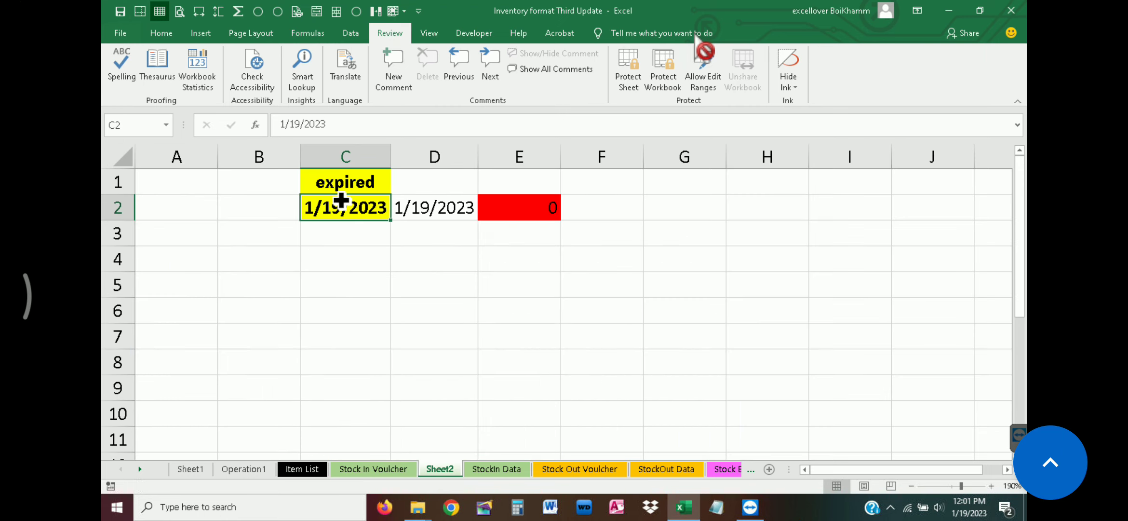
pyautogui.doubleClick(372, 208)
pyautogui.doubleClick(330, 208)
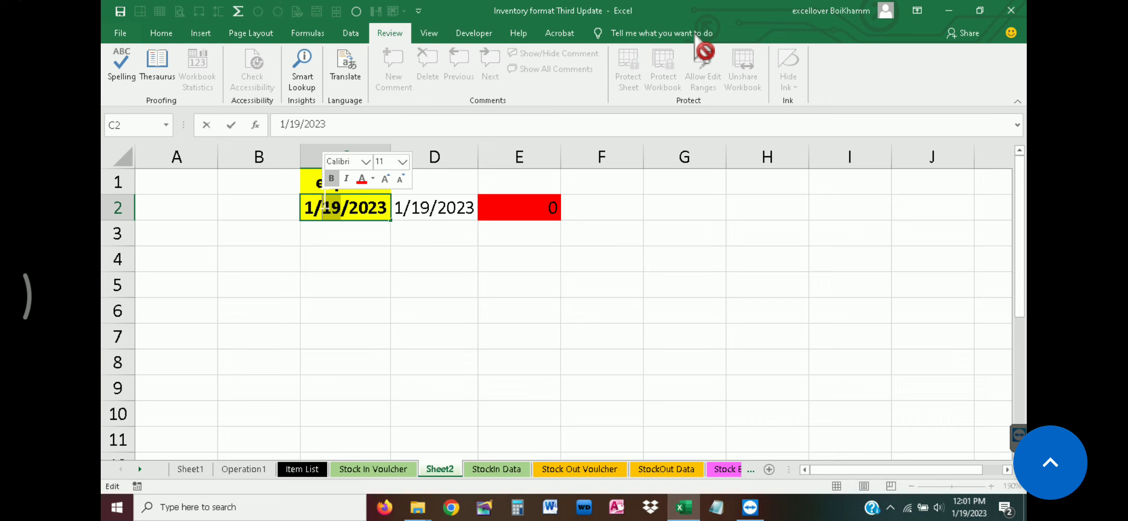
pyautogui.write('2')
pyautogui.press('BackSpace')
pyautogui.write('21')
pyautogui.click(504, 211)
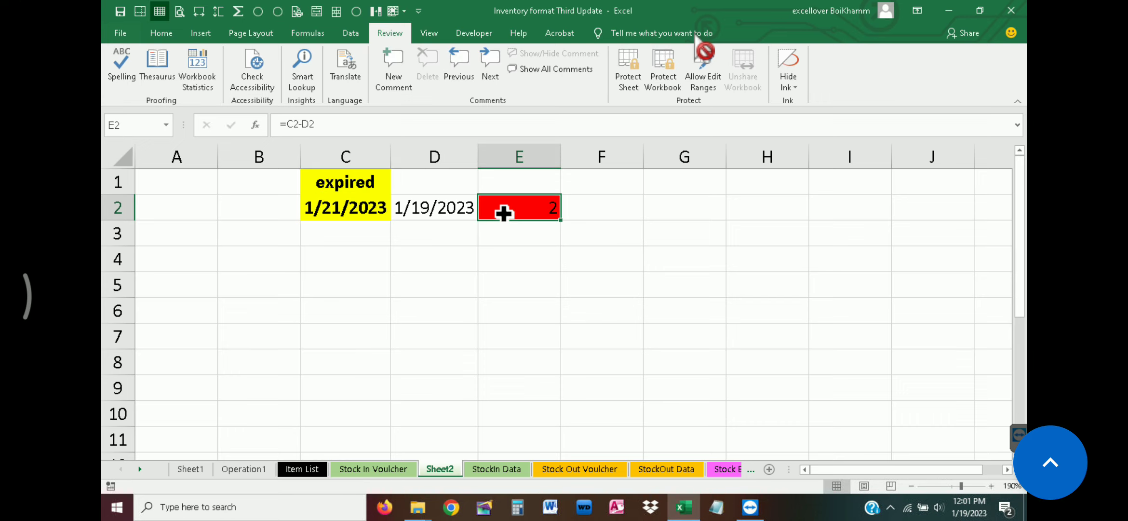
# Check on the Stock In Voucher sheet how the price, unit and amount cells respond to the extended expiry date
pyautogui.click(496, 470)
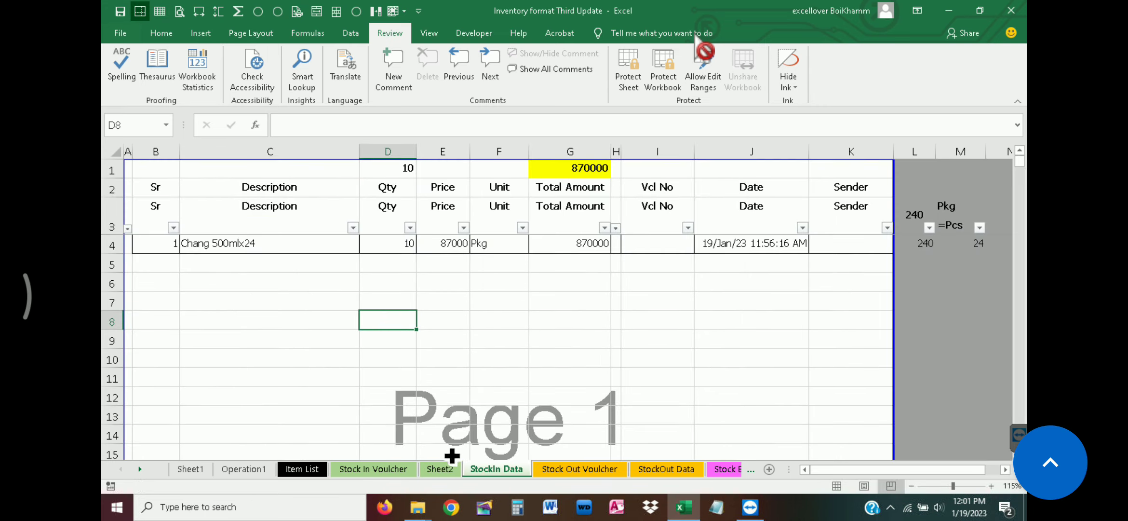
pyautogui.click(367, 469)
pyautogui.moveTo(388, 331); pyautogui.dragTo(391, 382)
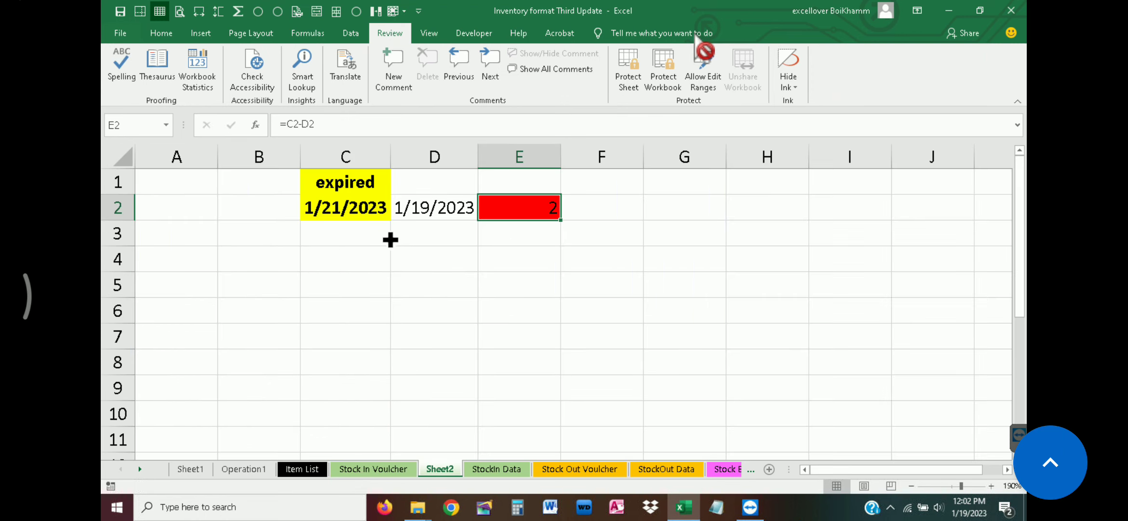
# Change the expiry date in C2 of Sheet2 to 1/17/2023, checking the TODAY formula in D2 and the difference in E2
pyautogui.click(440, 470)
pyautogui.doubleClick(349, 210)
pyautogui.moveTo(342, 211); pyautogui.dragTo(333, 210)
pyautogui.click(432, 212)
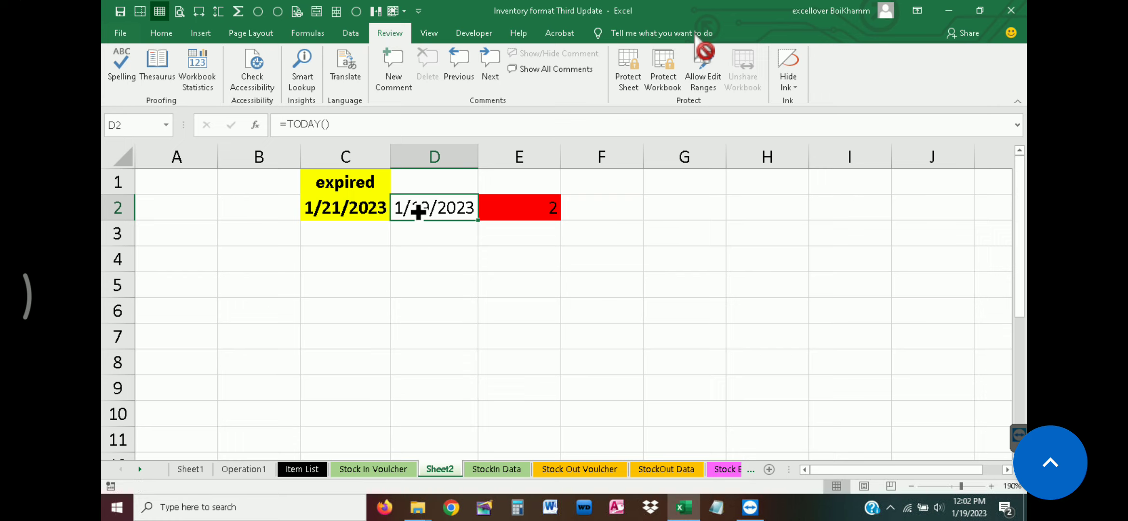
pyautogui.doubleClick(342, 207)
pyautogui.moveTo(343, 207); pyautogui.dragTo(333, 208)
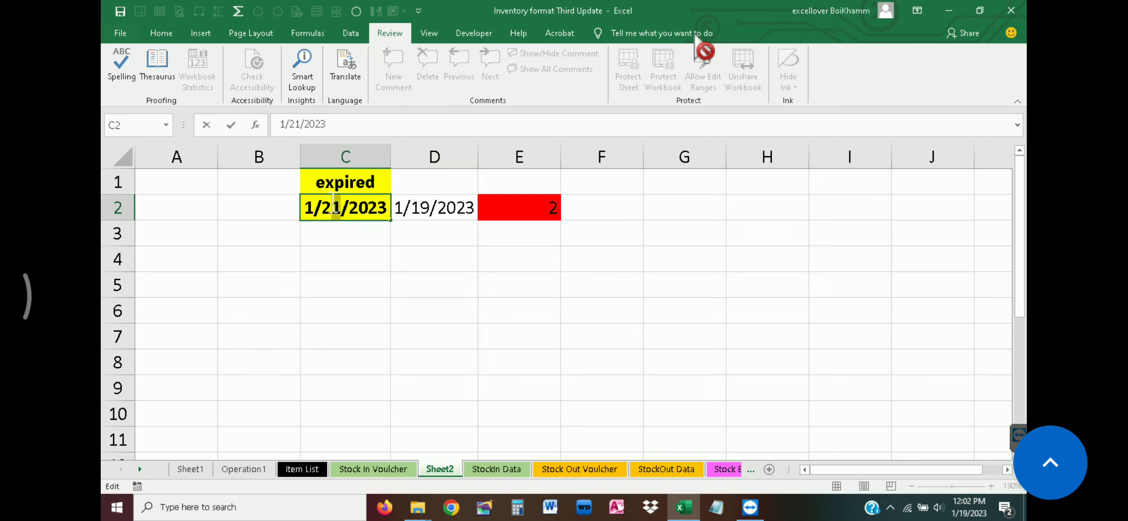
pyautogui.click(333, 207)
pyautogui.doubleClick(329, 207)
pyautogui.write('17')
pyautogui.press('Return')
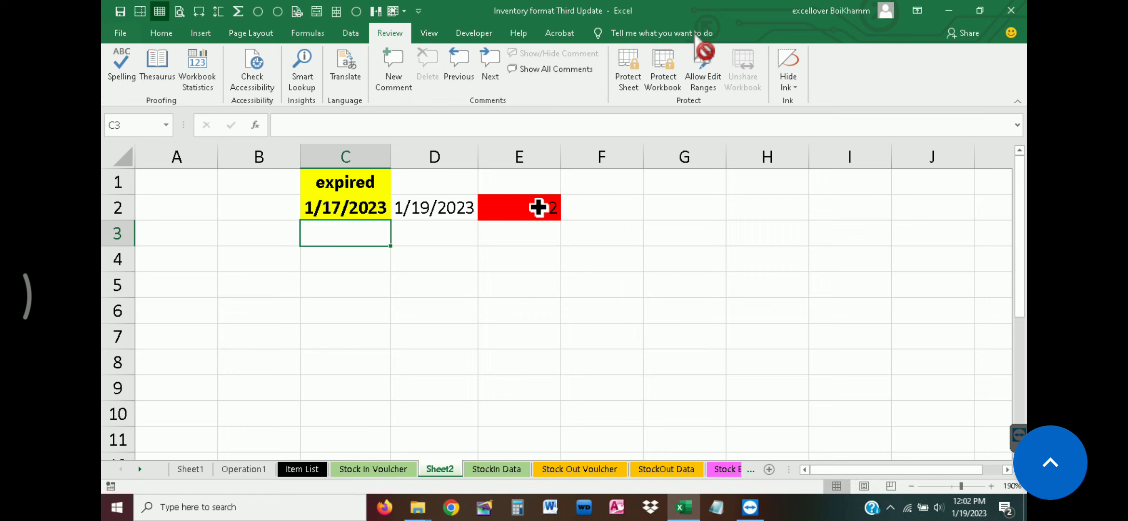
pyautogui.click(552, 212)
# Check the voucher's price and unit cells on the Stock In Voucher sheet against the past expiry date
pyautogui.click(505, 470)
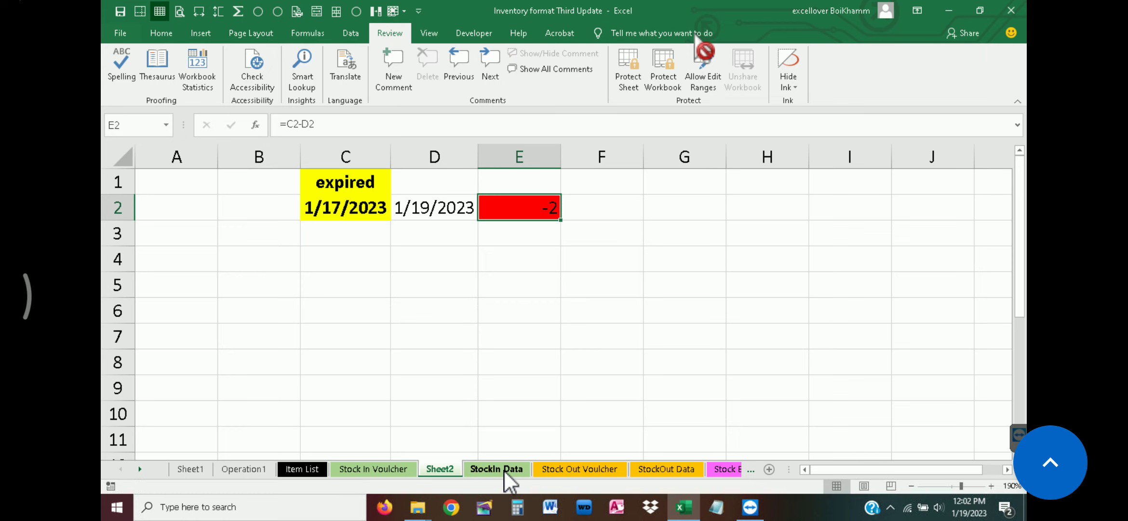
pyautogui.click(385, 469)
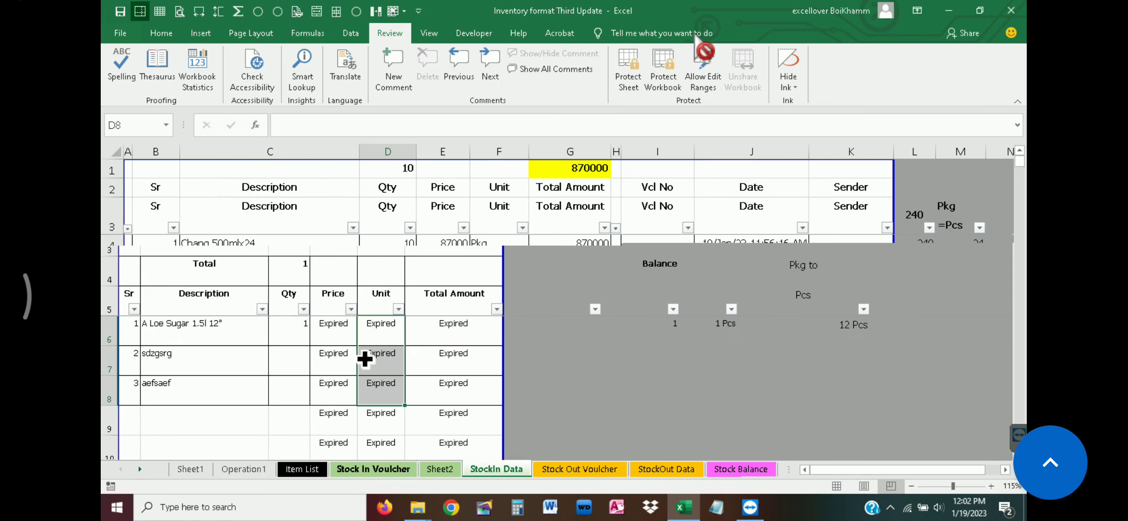
pyautogui.click(334, 330)
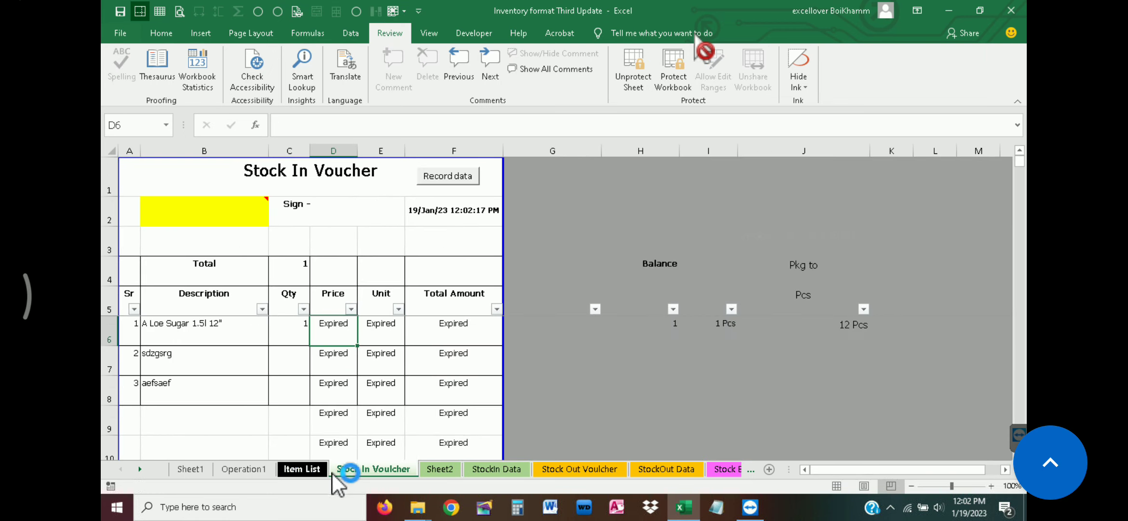
# Select all of Sheet2 and protect the sheet, entering and confirming the sheet password
pyautogui.click(448, 470)
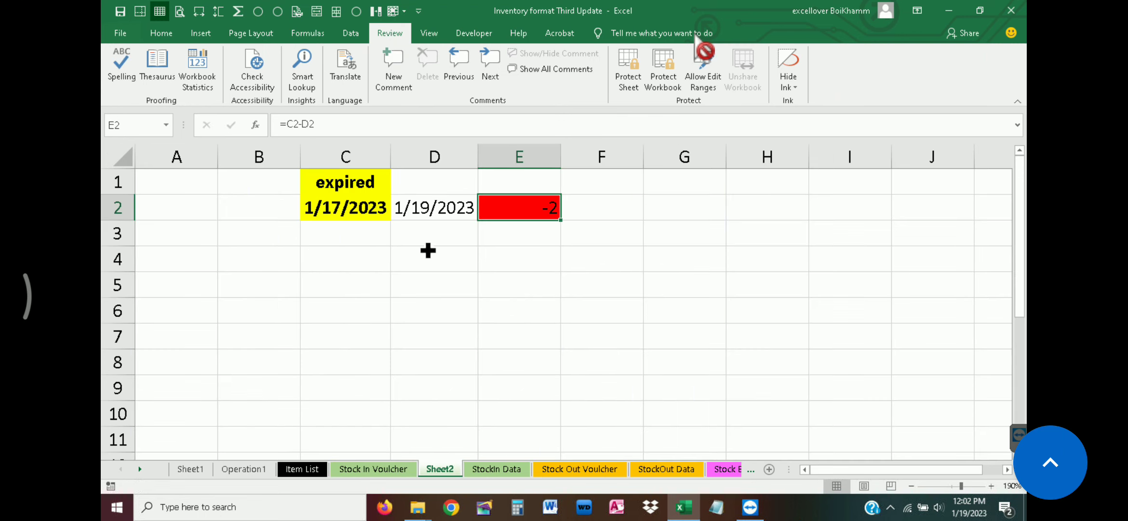
pyautogui.click(105, 160)
pyautogui.click(632, 68)
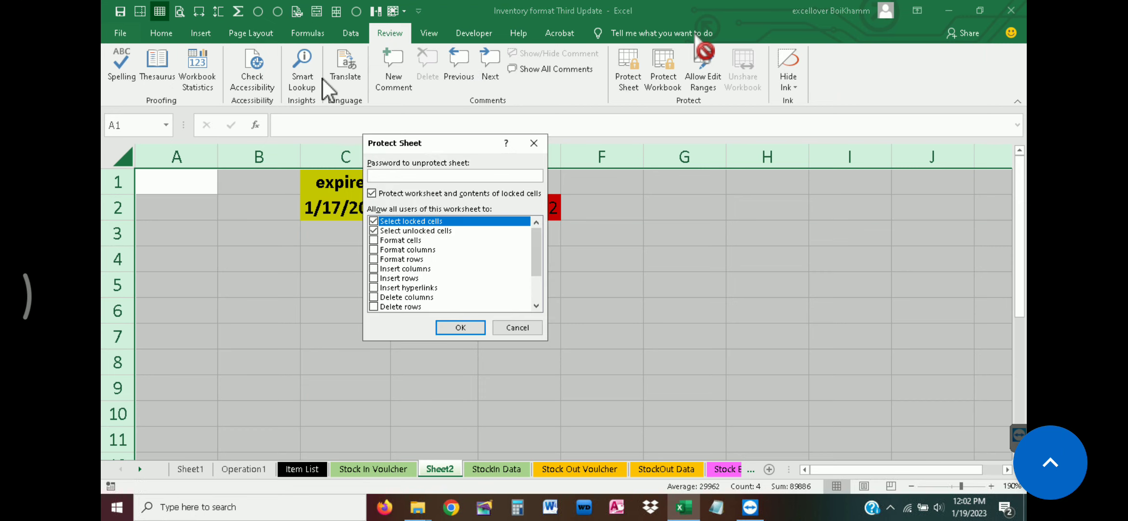
pyautogui.write('1')
pyautogui.press('Return')
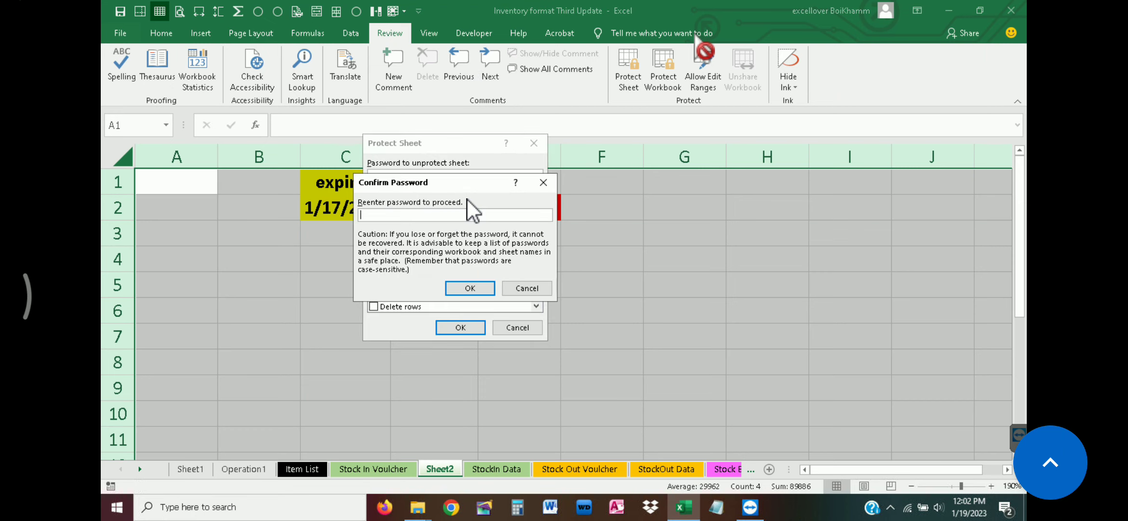
pyautogui.write('1')
pyautogui.press('Return')
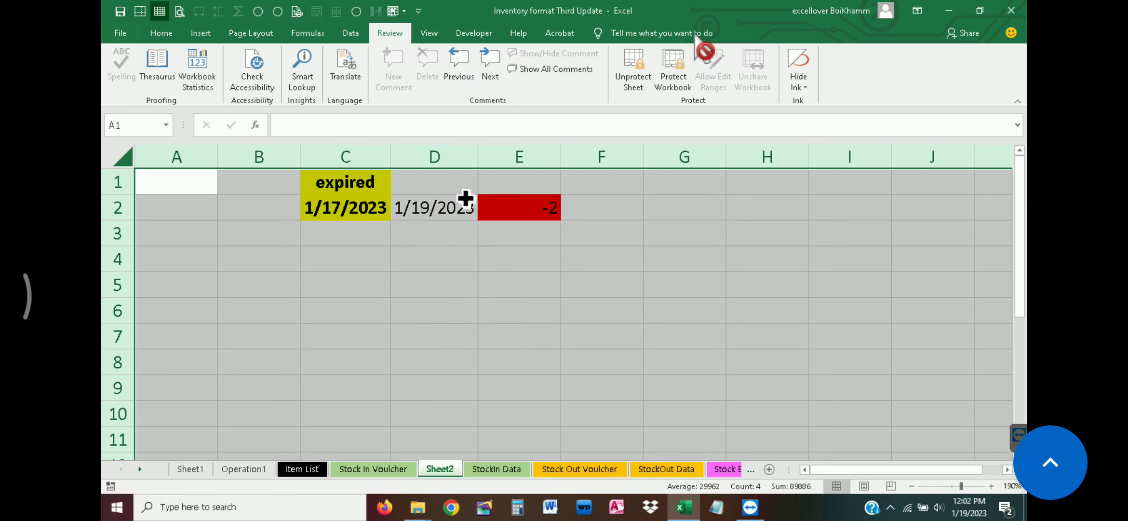
# Unprotect the Stock In Voucher sheet with its password and copy IF(Sheet2!$E$2<=0,"Expired" from the formula in D6
pyautogui.click(404, 473)
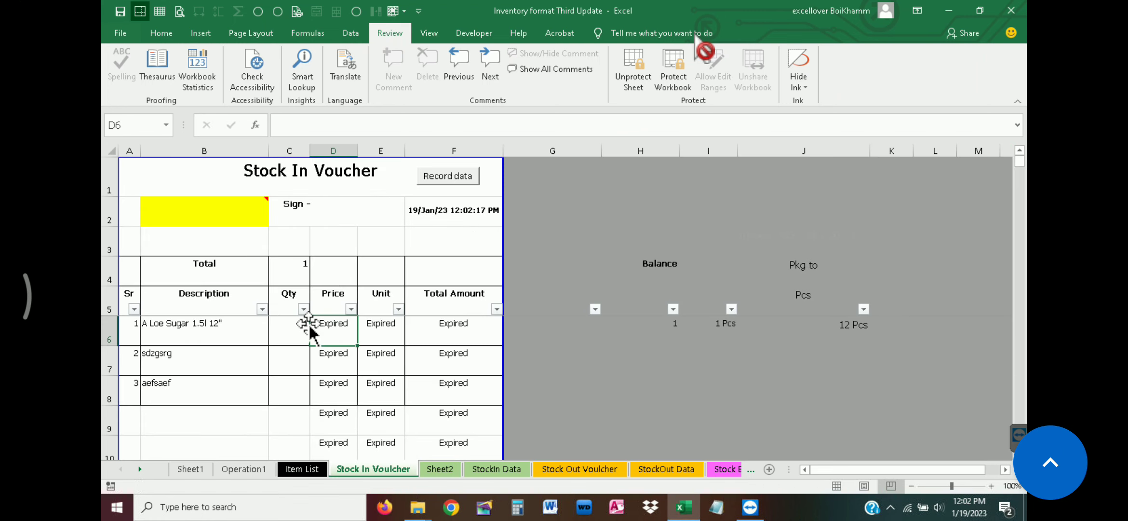
pyautogui.click(622, 81)
pyautogui.press('Return')
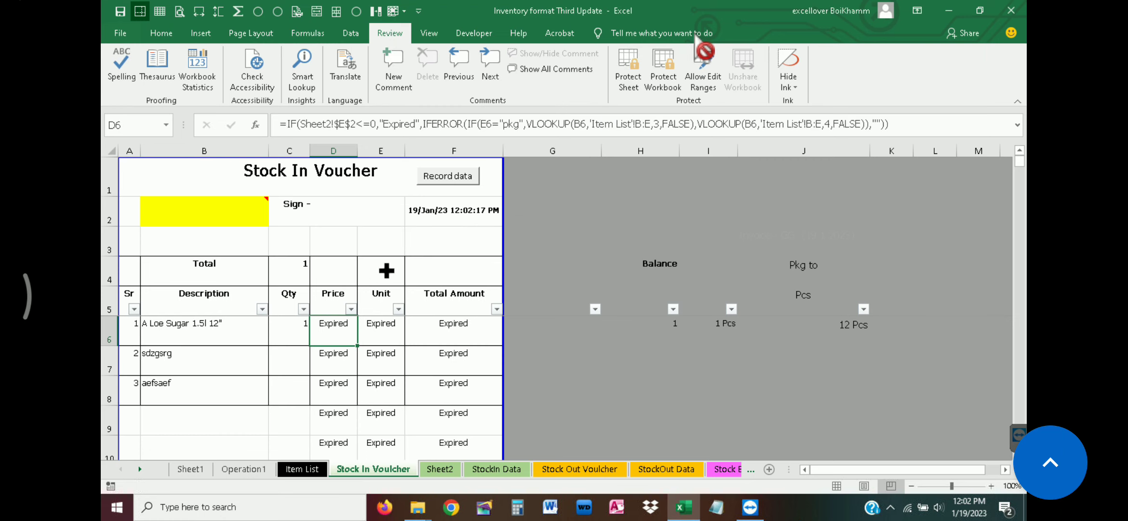
pyautogui.moveTo(288, 125); pyautogui.dragTo(420, 140)
pyautogui.hotkey('ctrl', 'c')
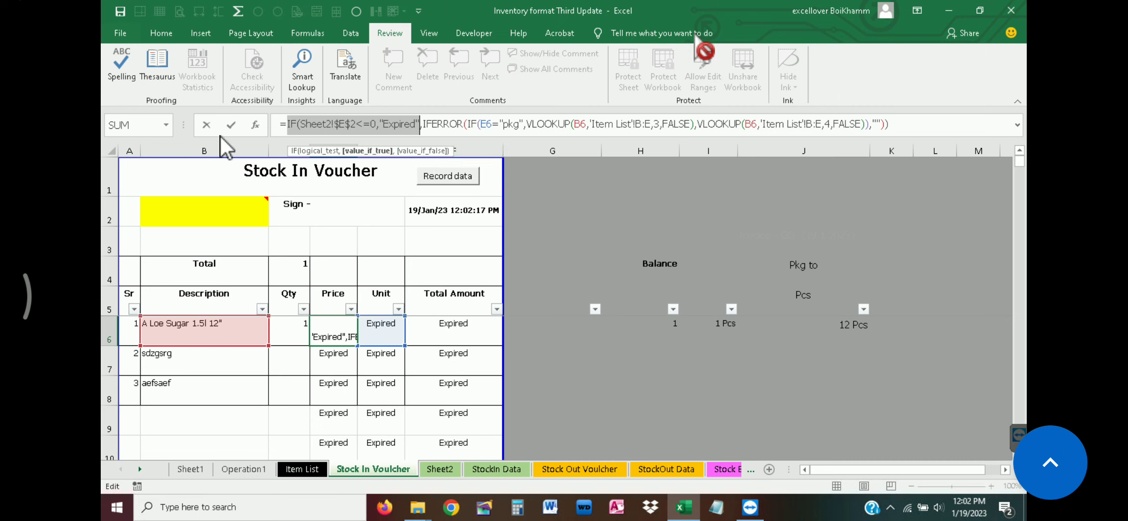
pyautogui.click(207, 125)
# Paste the copied formula fragment IF(Sheet2!$E$2<=0,"Expired" as text into description cell B9
pyautogui.click(645, 414)
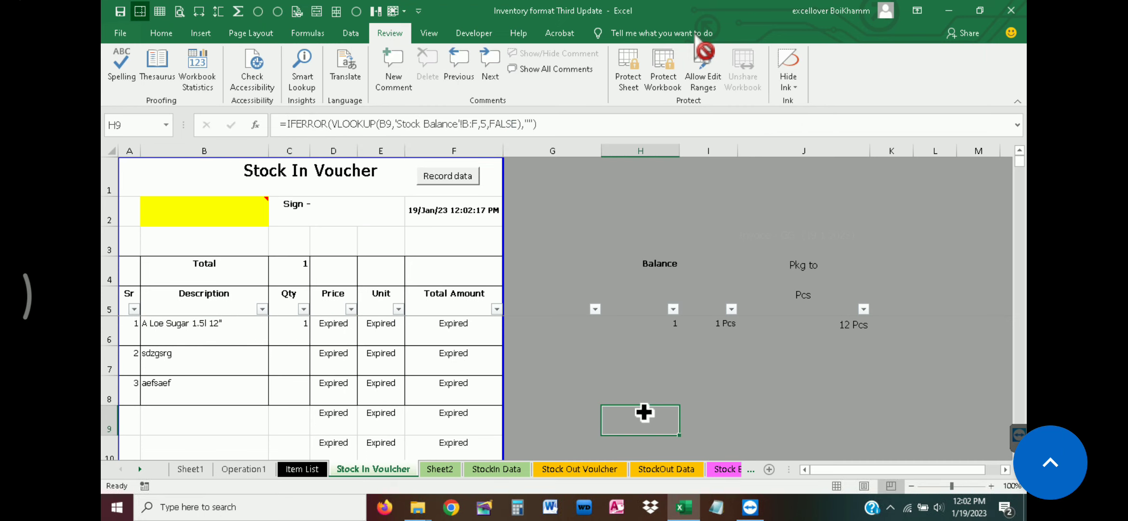
pyautogui.click(195, 425)
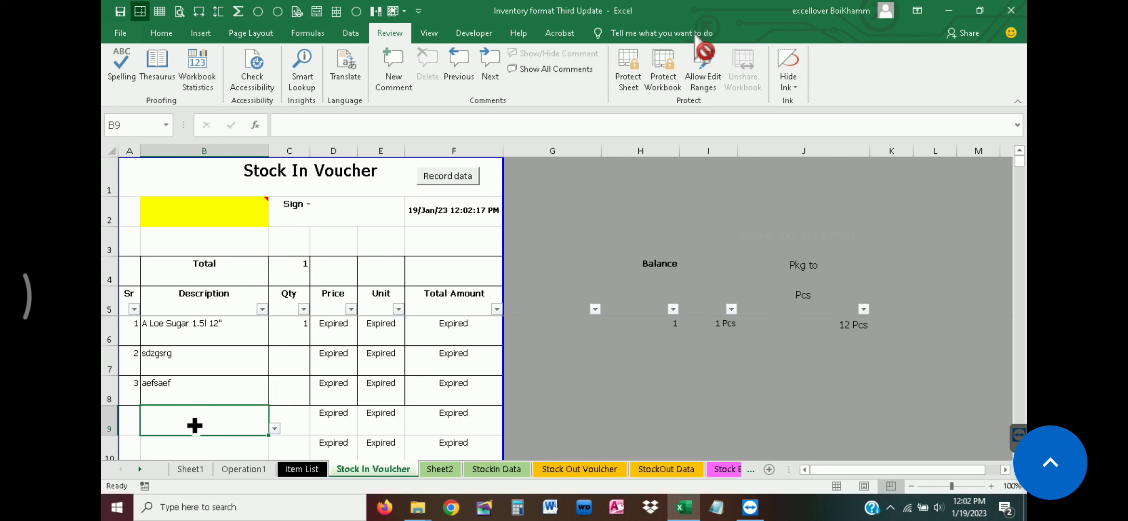
pyautogui.doubleClick(194, 425)
pyautogui.hotkey('ctrl', 'v')
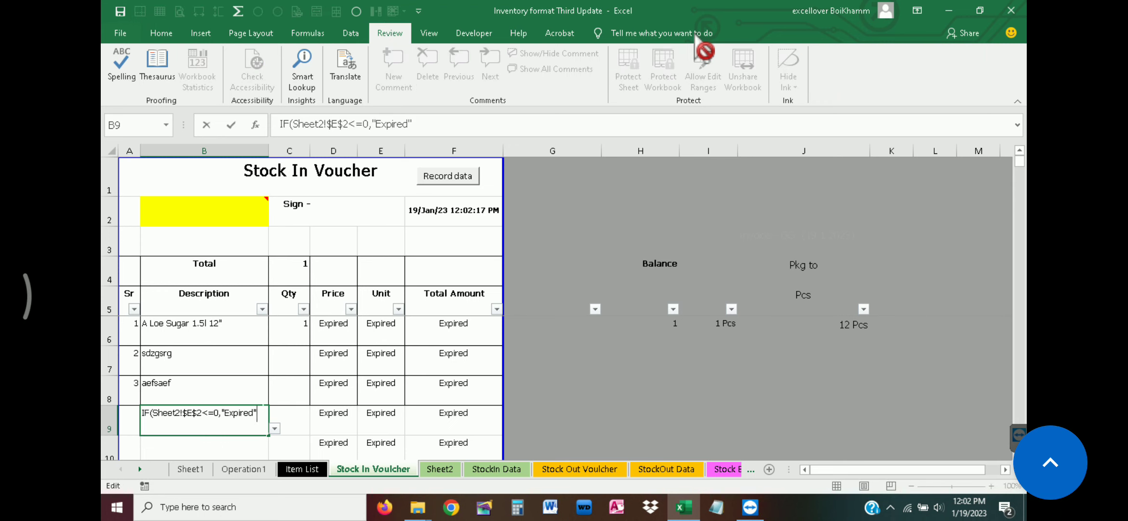
pyautogui.press('Tab')
pyautogui.click(209, 419)
pyautogui.scroll(6, 211, 419)
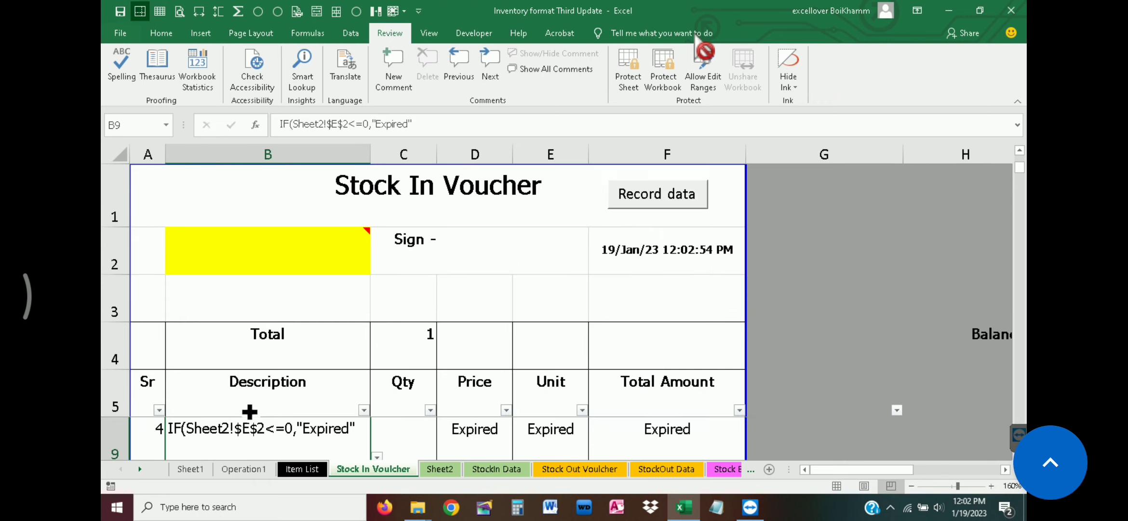
# Paste the expiry condition IF(Sheet2!$E$2<=0,"Expired" as text into B3 above the Total row and return to Sheet2
pyautogui.doubleClick(245, 326)
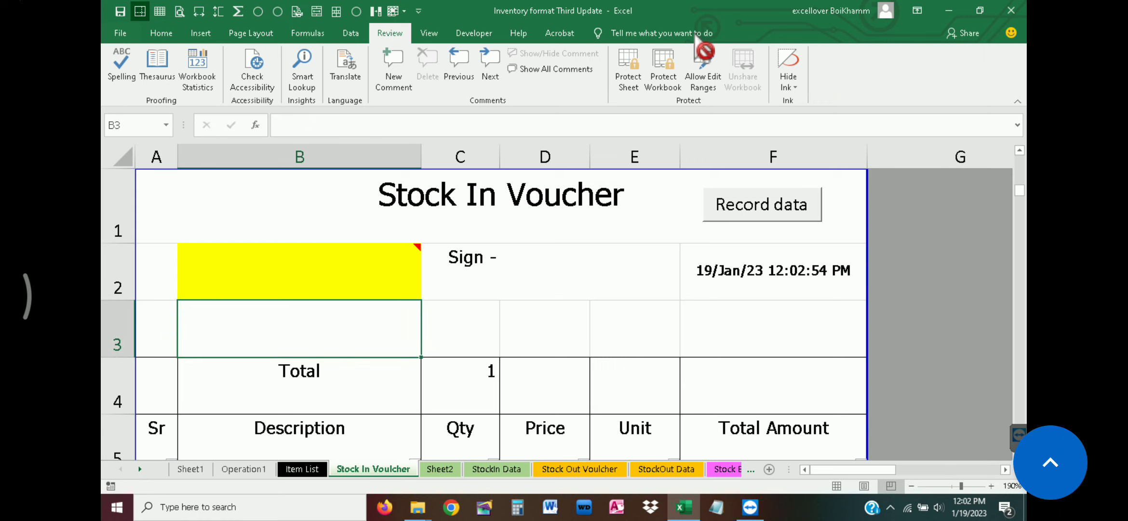
pyautogui.hotkey('ctrl', 'v')
pyautogui.press('Return')
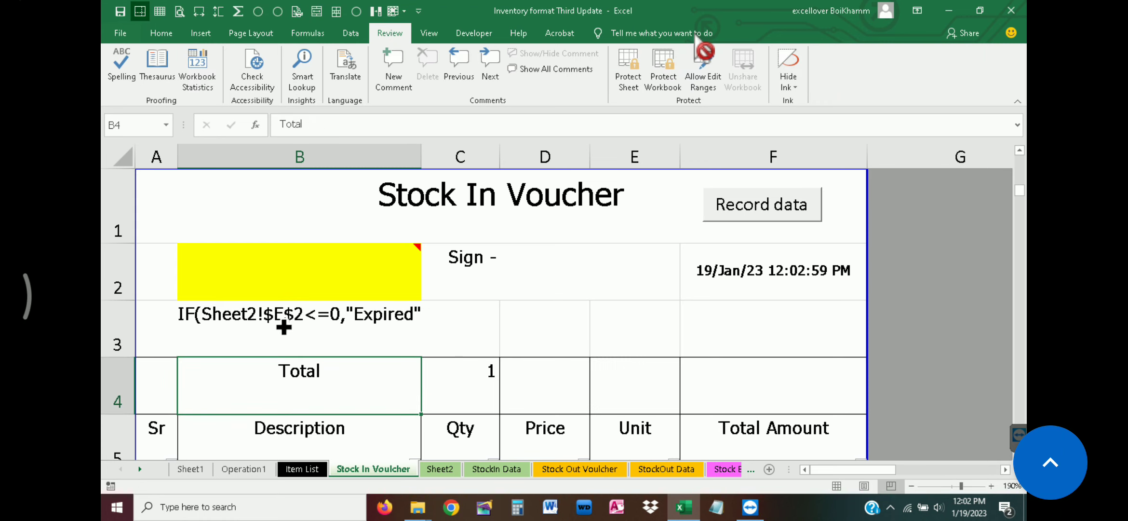
pyautogui.click(284, 323)
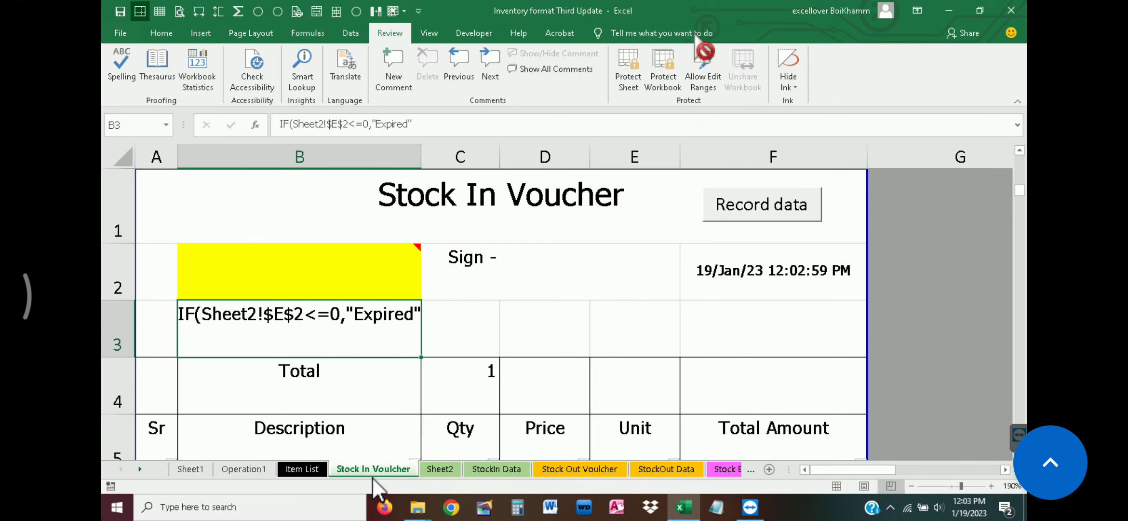
pyautogui.click(440, 470)
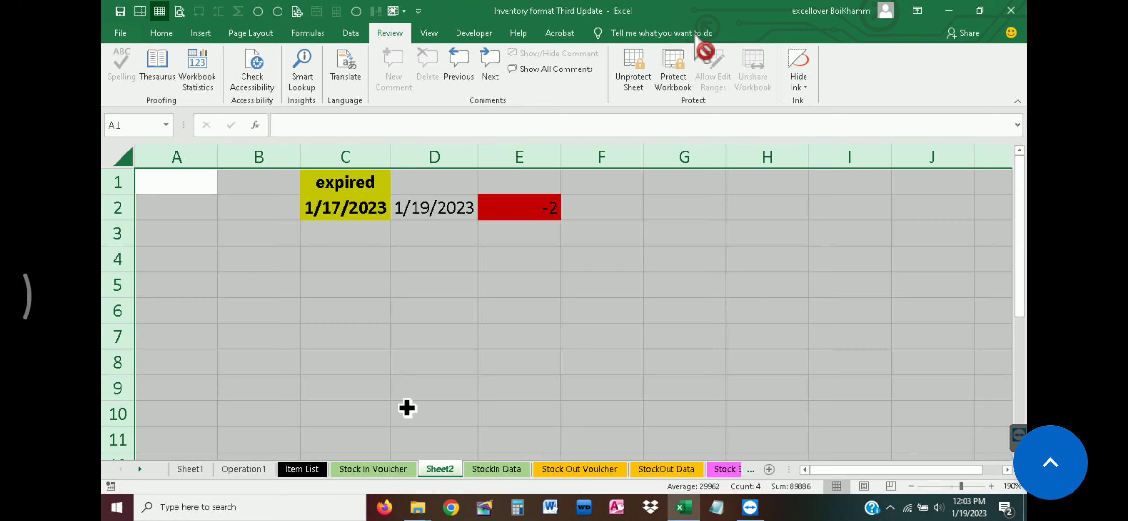